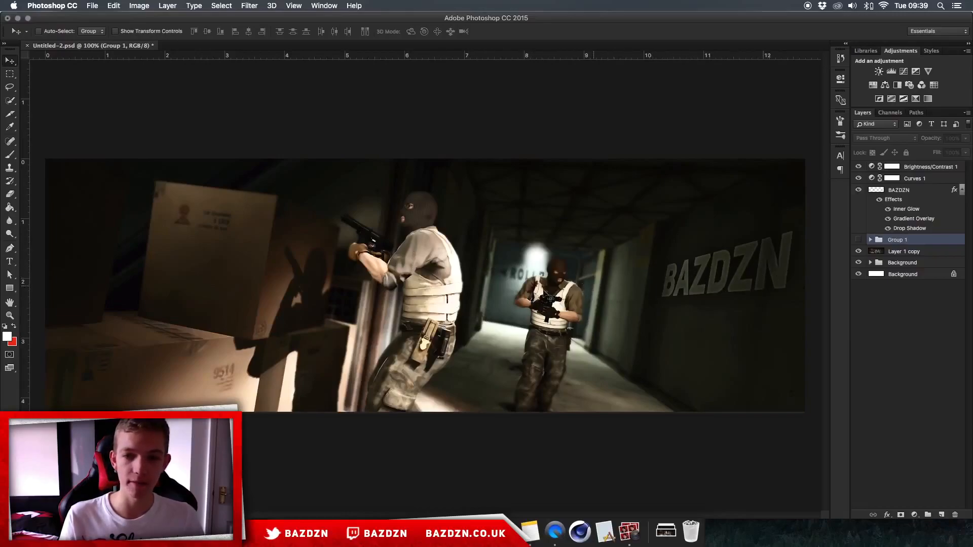
# Step: Compare the header with the Brightness/Contrast and Curves adjustments off and on, and show Group 1 with the BAZDZN text
pyautogui.moveTo(858, 167); pyautogui.dragTo(858, 179)
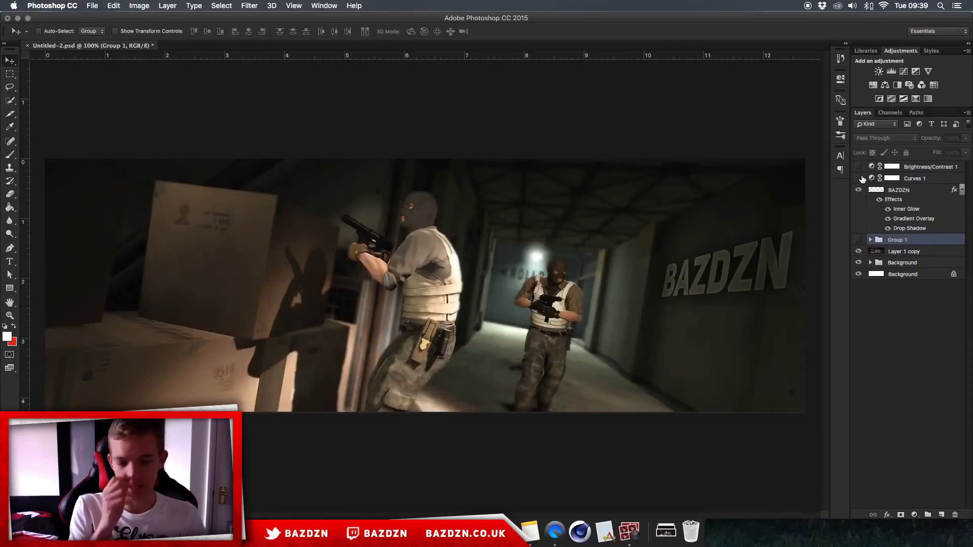
pyautogui.moveTo(859, 166); pyautogui.dragTo(860, 176)
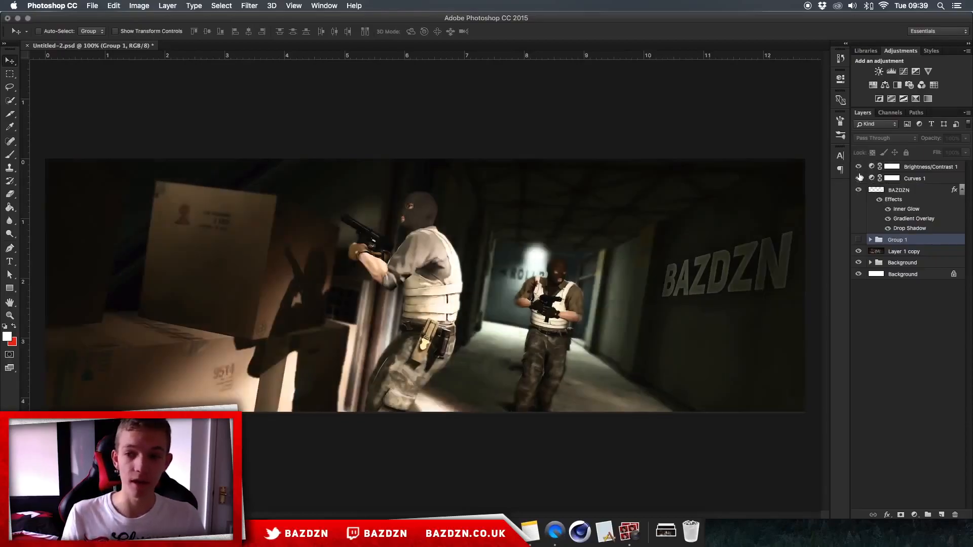
pyautogui.click(859, 240)
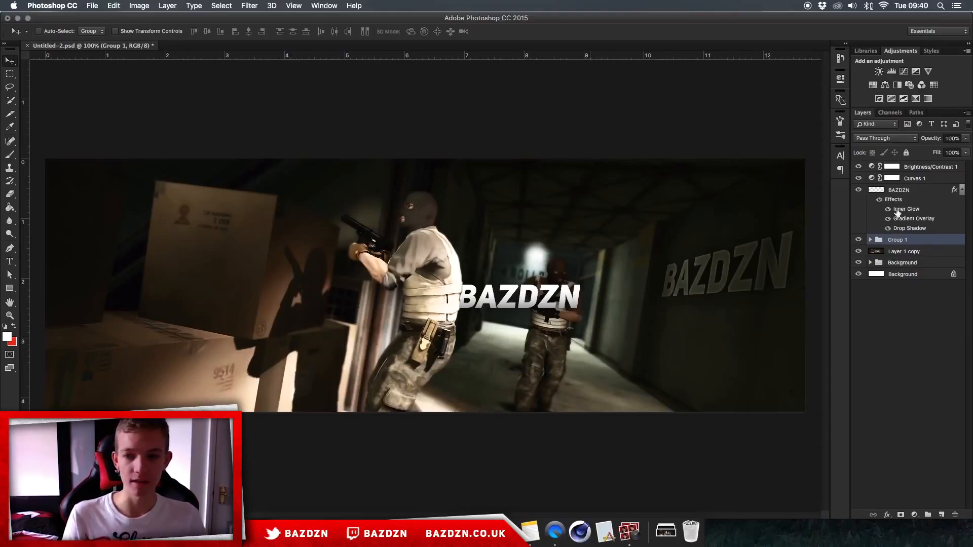
# Step: Create a new blank document 1500 by 500 pixels at 300 pixels/inch in RGB with a white background
pyautogui.click(93, 5)
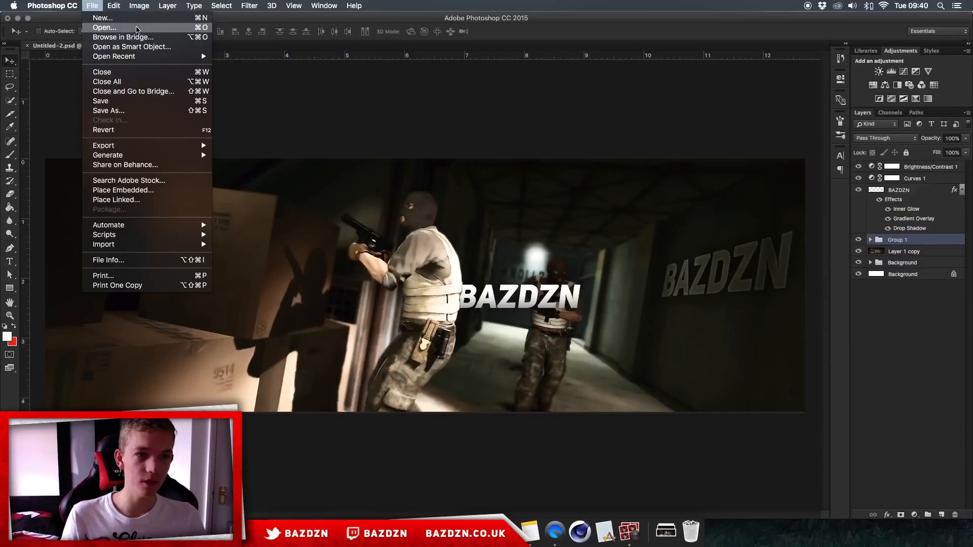
pyautogui.click(99, 11)
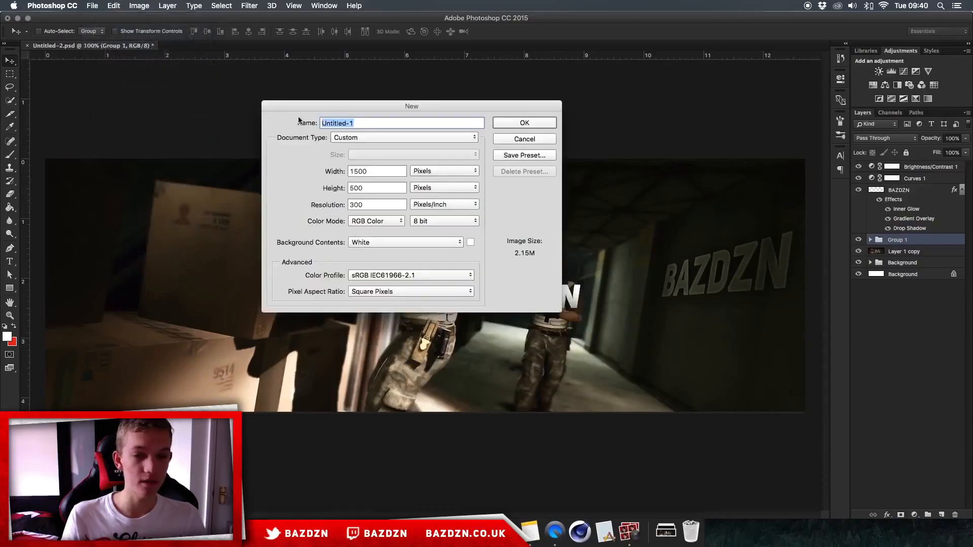
pyautogui.click(373, 170)
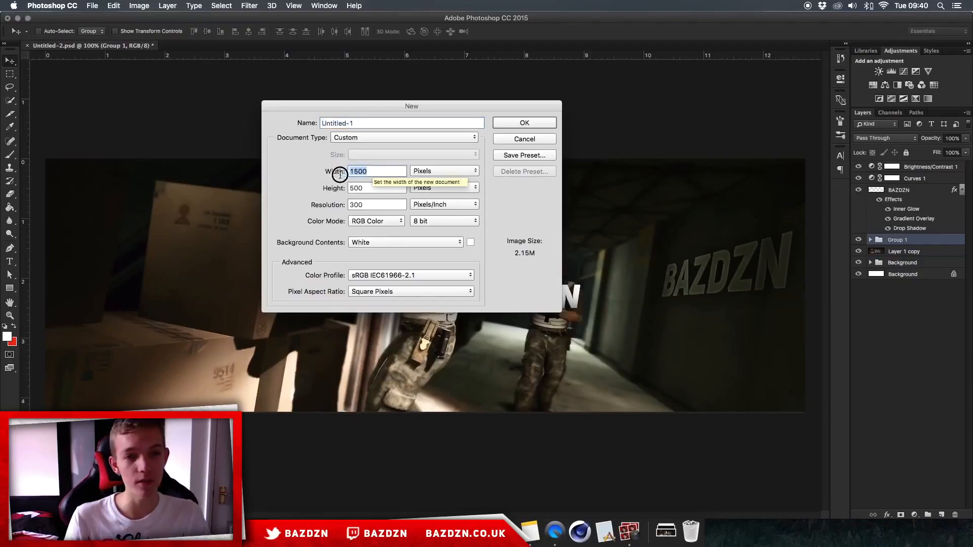
pyautogui.click(352, 188)
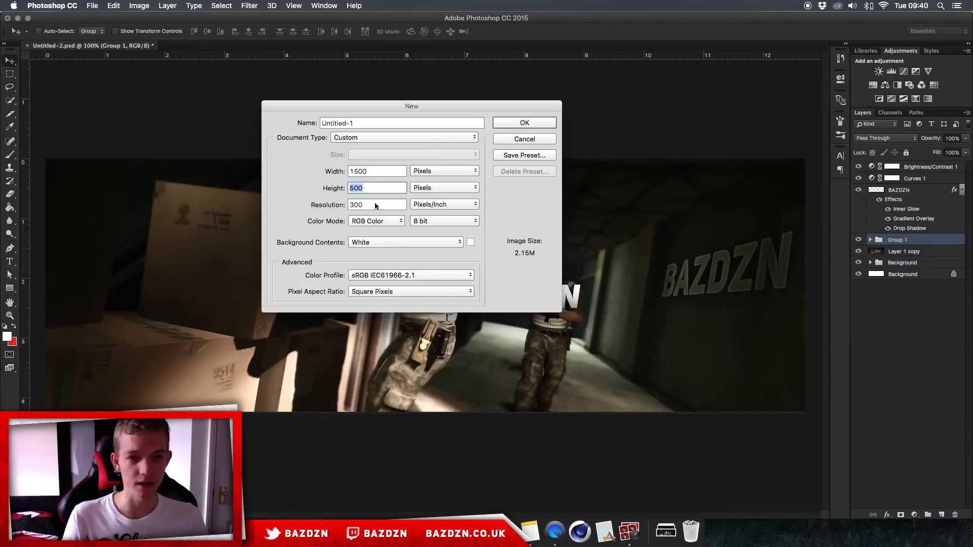
pyautogui.click(525, 123)
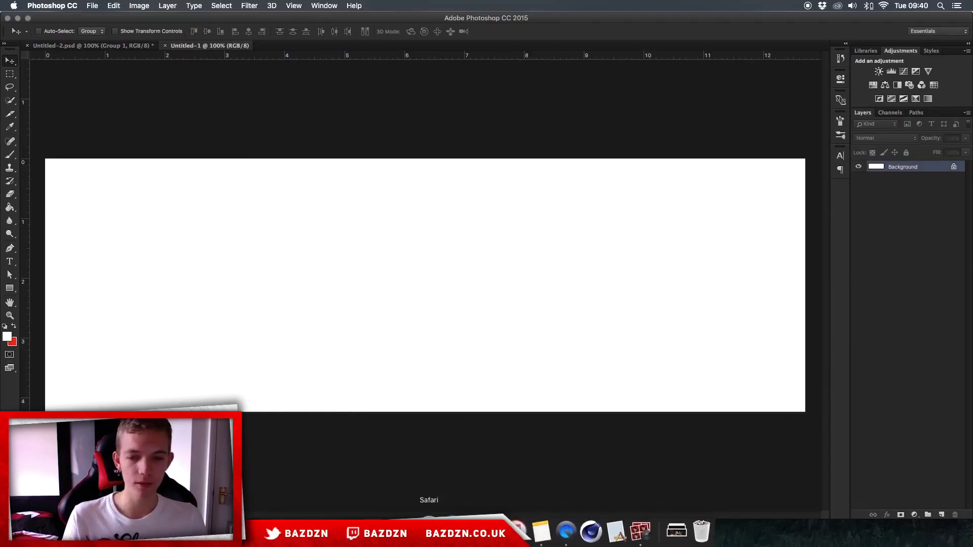
# Step: Switch to Safari, run the "csgo cinematic" image search again and browse the results for background images
pyautogui.click(429, 532)
pyautogui.click(97, 22)
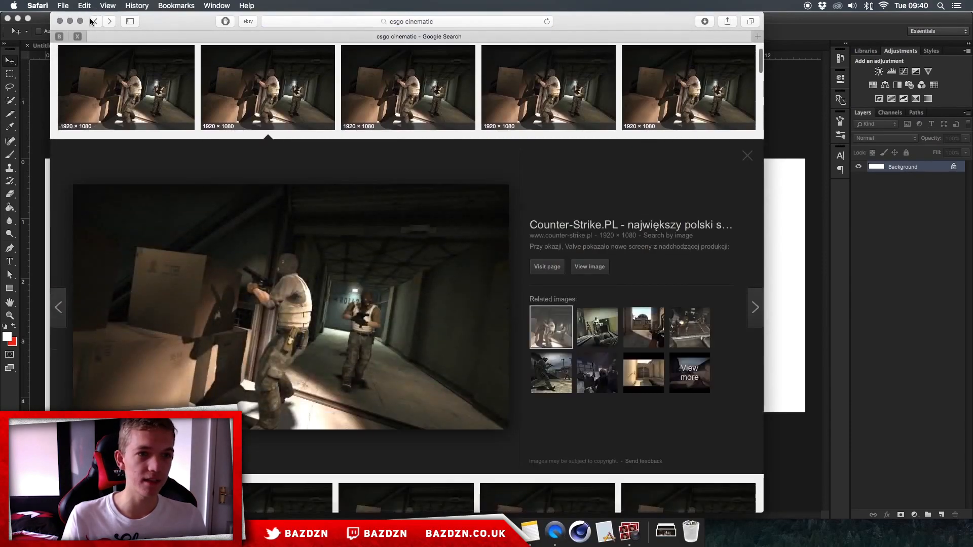
pyautogui.scroll(5, 133, 49)
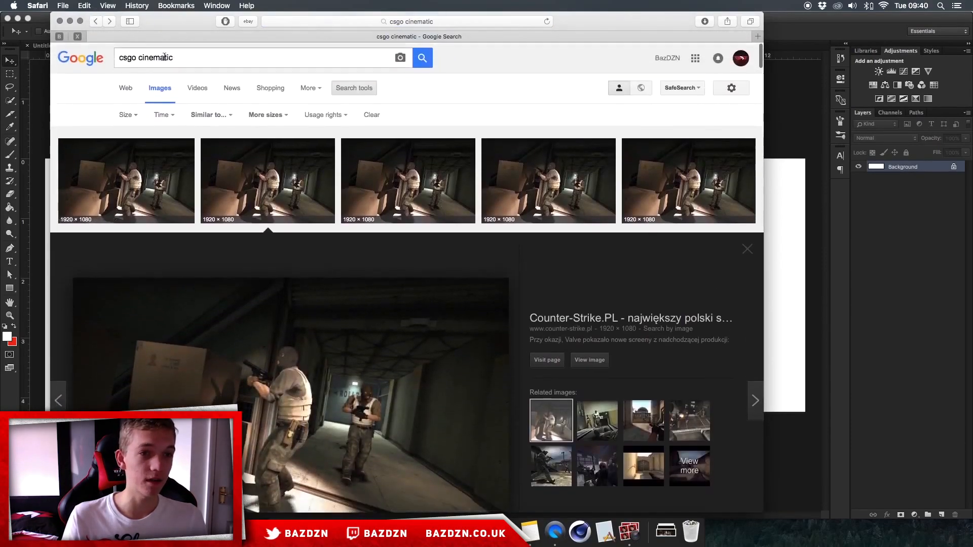
pyautogui.click(422, 58)
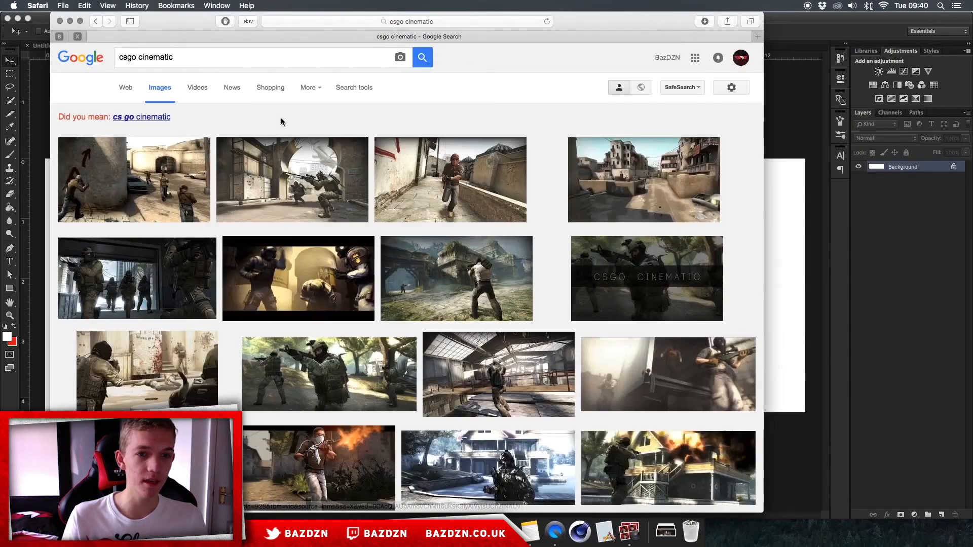
pyautogui.scroll(-5, 281, 118)
pyautogui.scroll(-2, 280, 118)
pyautogui.scroll(7, 283, 124)
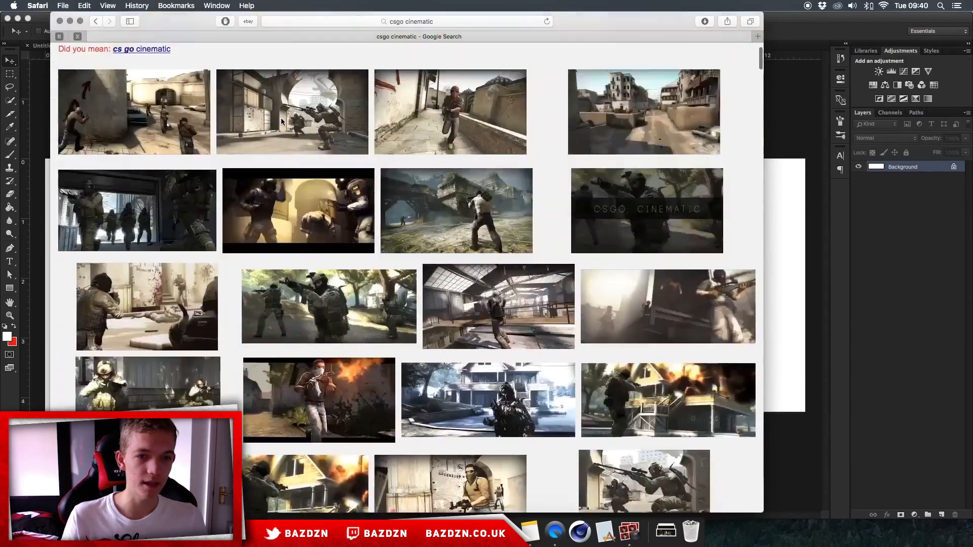
# Step: Search for images of "black ops 4 cinematic"
pyautogui.doubleClick(122, 58)
pyautogui.write('black ')
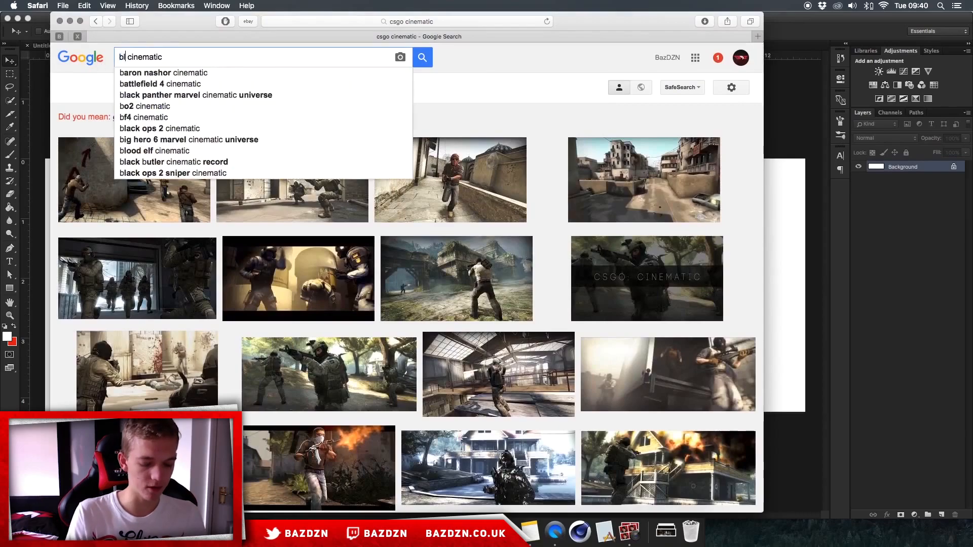
pyautogui.write('ops 4')
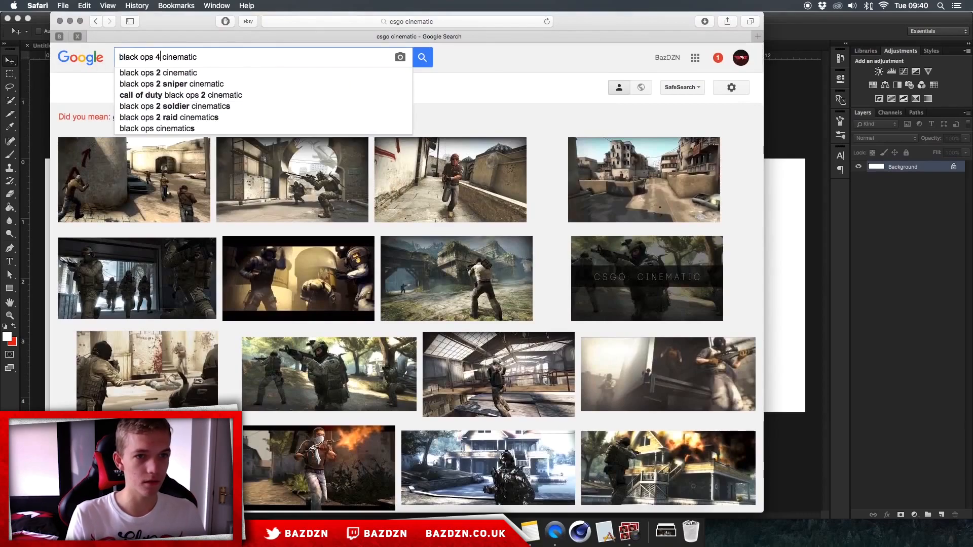
pyautogui.press('Return')
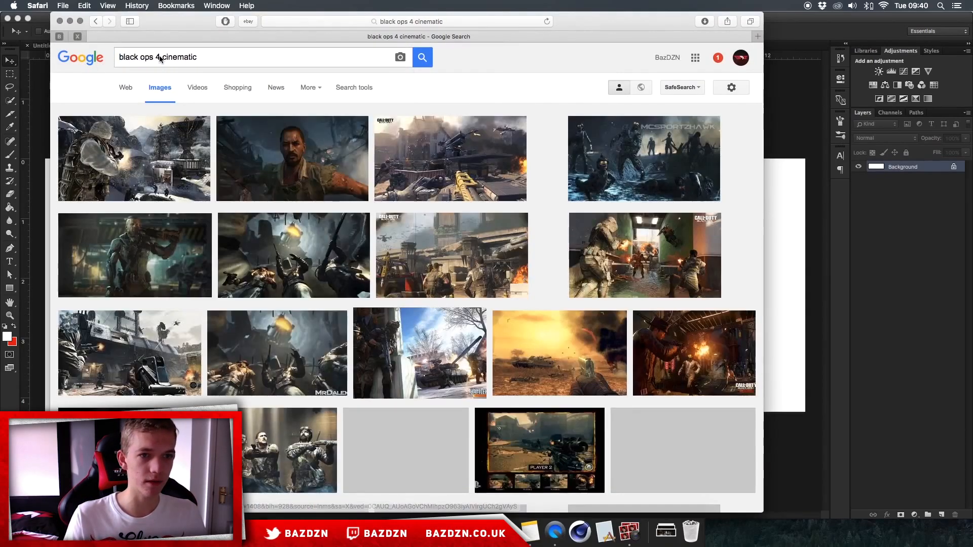
# Step: Change the image search to "black ops 3 cinematic", look over the results and return to the previous search
pyautogui.doubleClick(157, 57)
pyautogui.write('3')
pyautogui.press('Return')
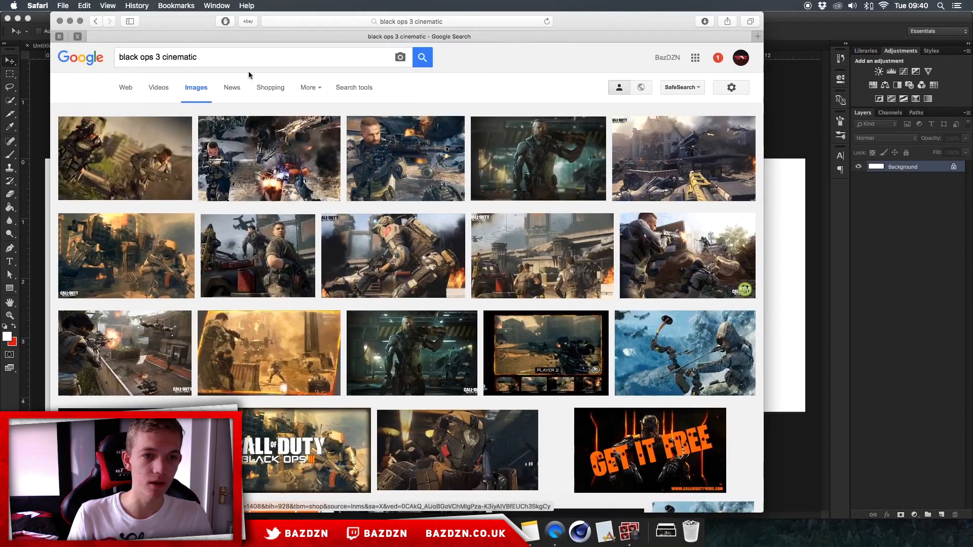
pyautogui.click(94, 21)
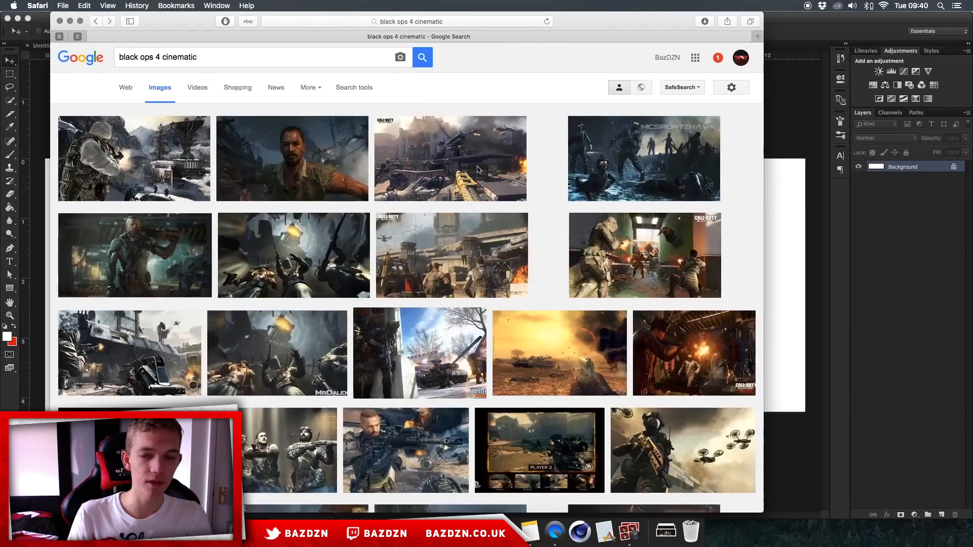
# Step: Switch back to Photoshop, place the 8_go02 image in the blank document and scale it to about 25% so it fills the canvas
pyautogui.click(874, 263)
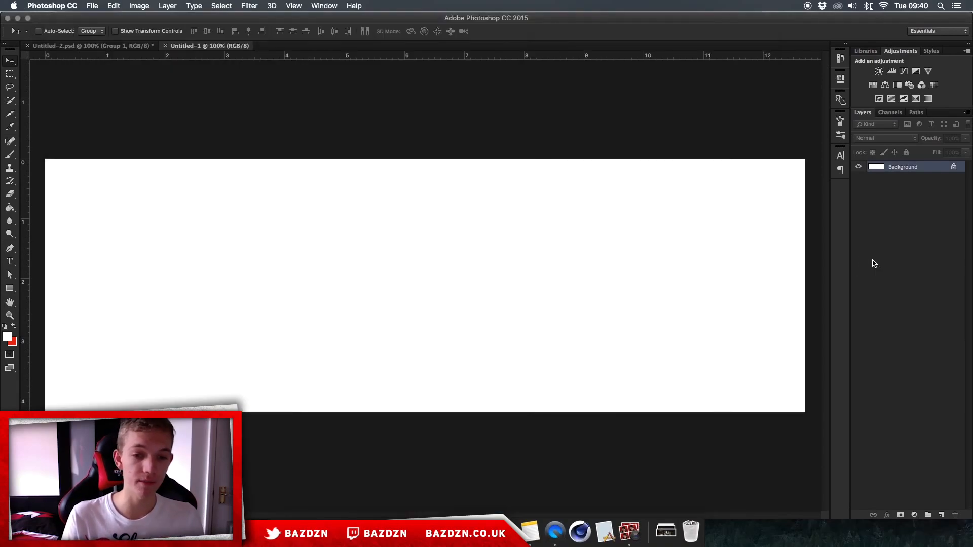
pyautogui.click(665, 531)
pyautogui.moveTo(464, 141); pyautogui.dragTo(314, 254)
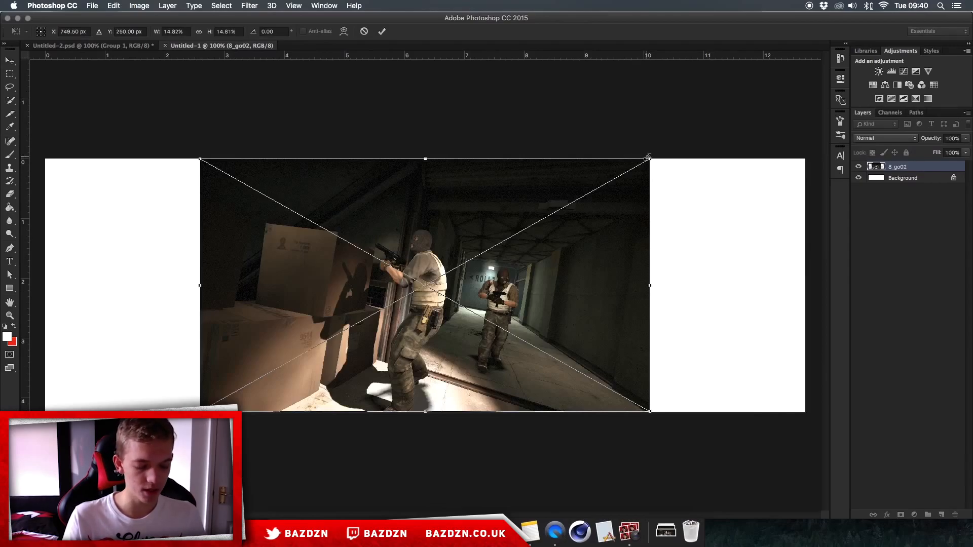
pyautogui.moveTo(649, 157); pyautogui.dragTo(826, 112)
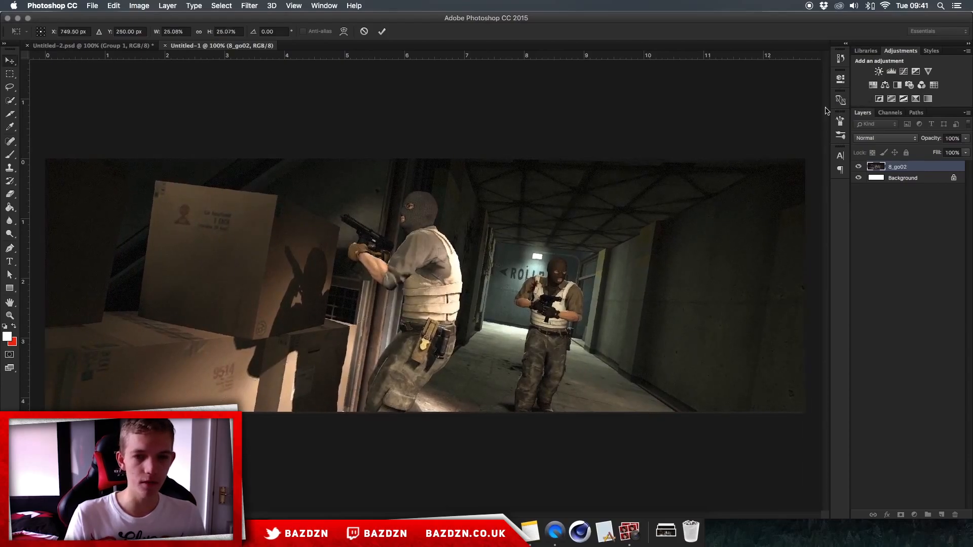
pyautogui.press('Return')
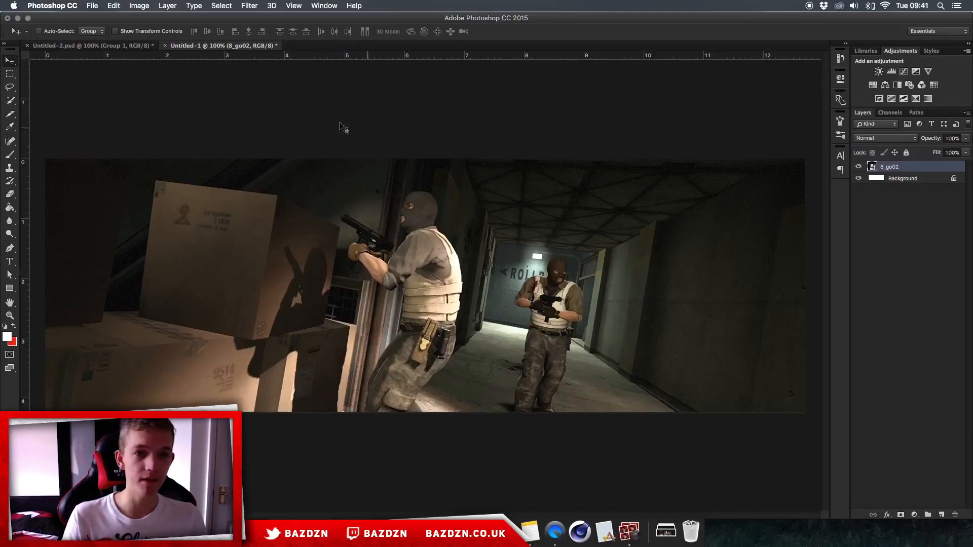
# Step: Apply Topaz DeNoise 5 to the 8_go02 layer with the JPEG - light settings after comparing the original and processed previews
pyautogui.click(261, 6)
pyautogui.moveTo(326, 233)
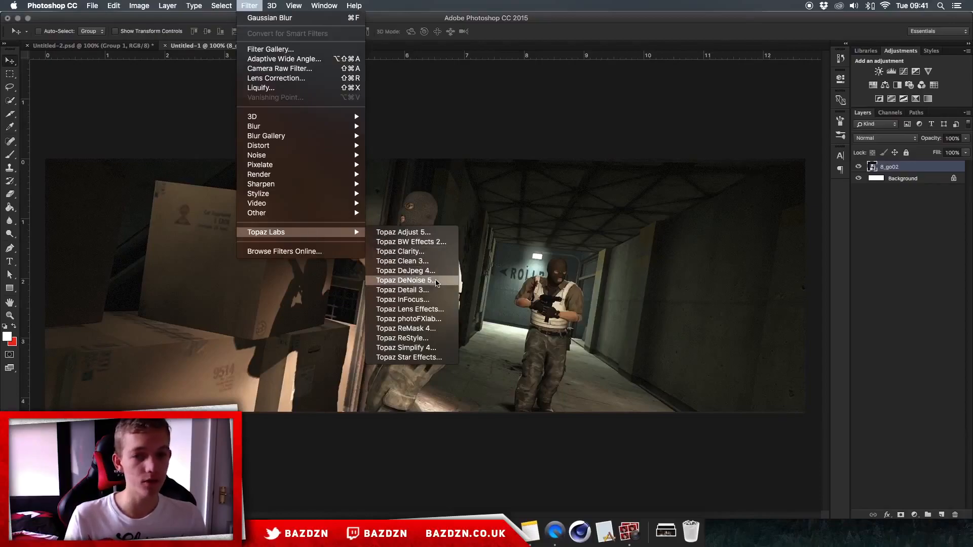
pyautogui.click(435, 280)
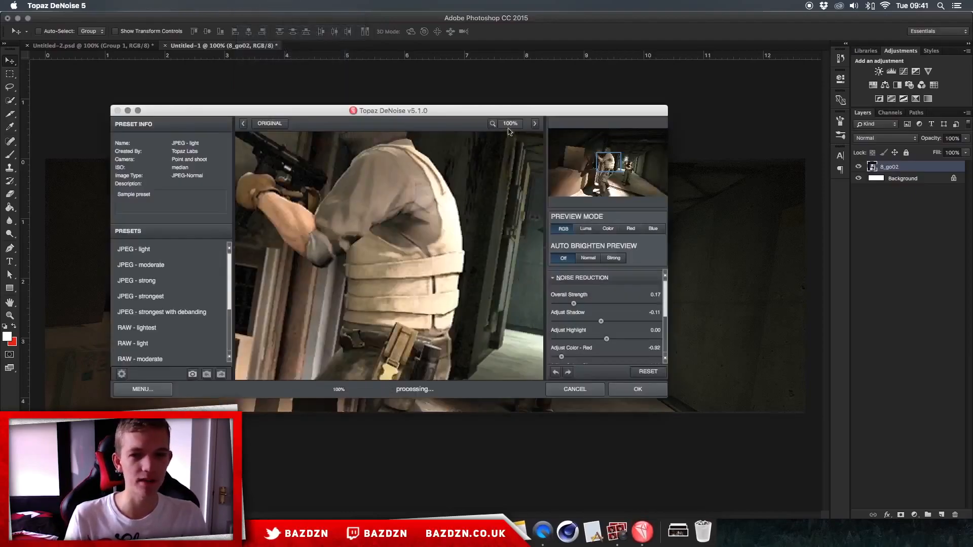
pyautogui.click(508, 124)
pyautogui.click(512, 163)
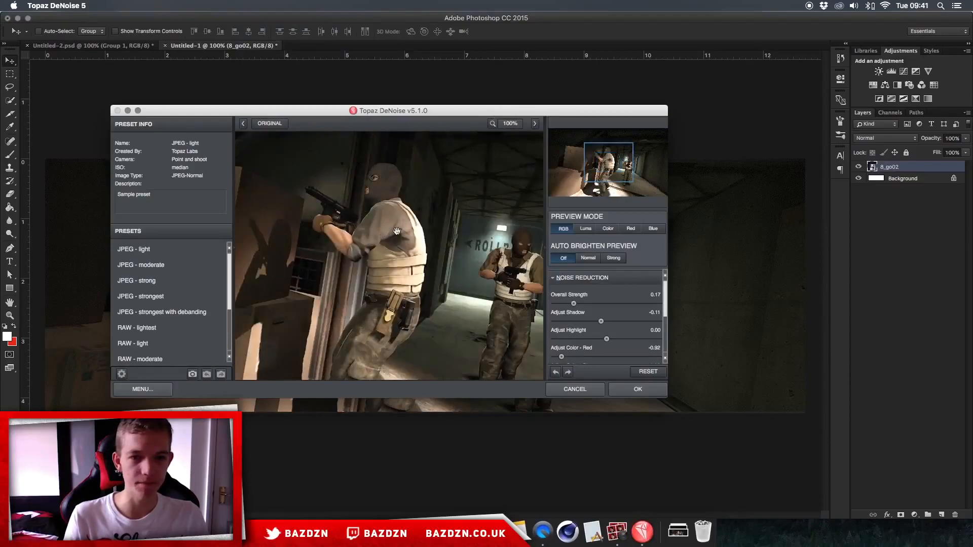
pyautogui.moveTo(407, 229); pyautogui.dragTo(395, 239)
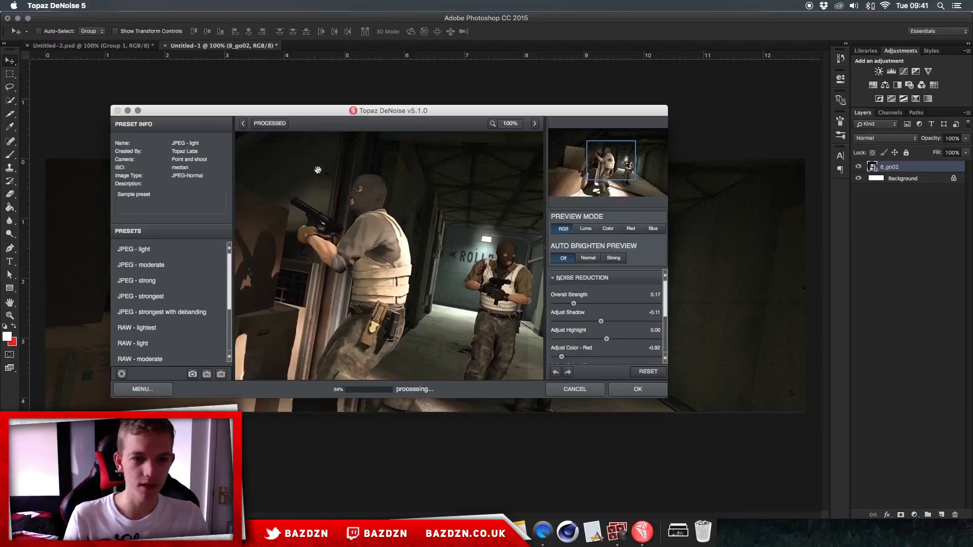
pyautogui.click(362, 206)
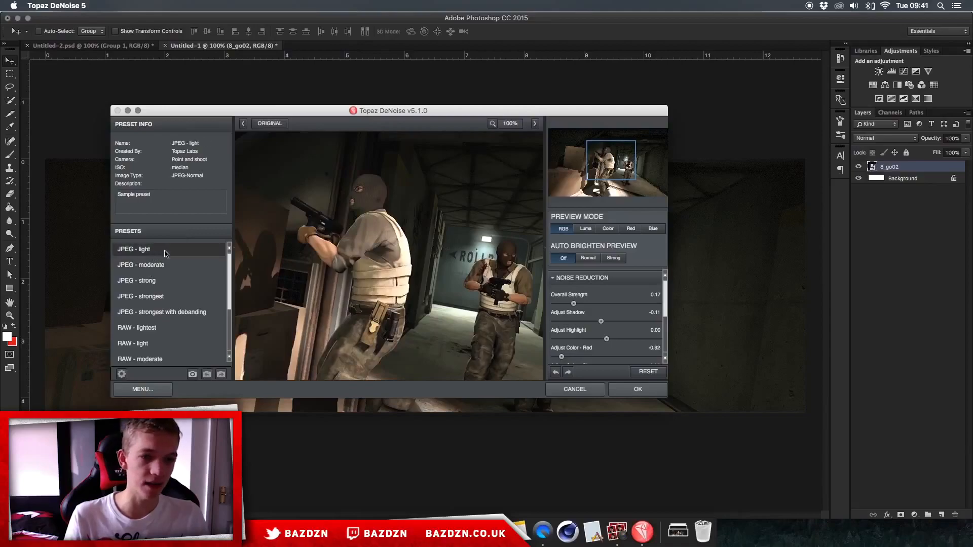
pyautogui.moveTo(667, 304)
pyautogui.mouseDown()
pyautogui.moveTo(666, 337)
pyautogui.moveTo(666, 293)
pyautogui.mouseUp()
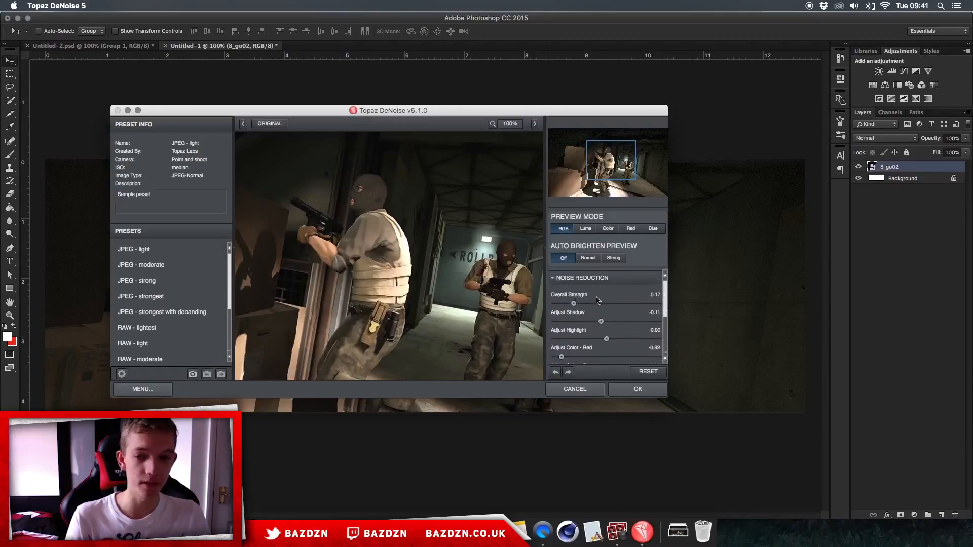
pyautogui.click(262, 123)
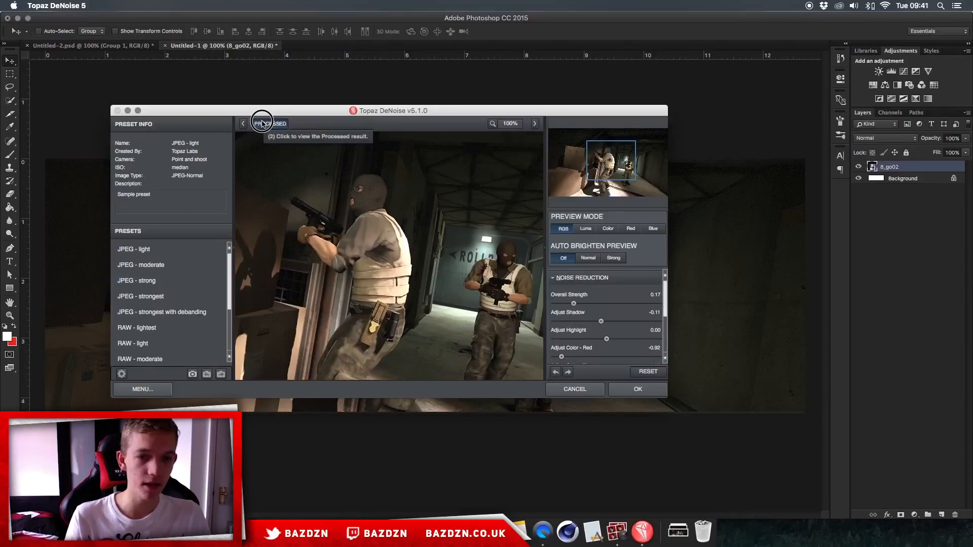
pyautogui.click(279, 125)
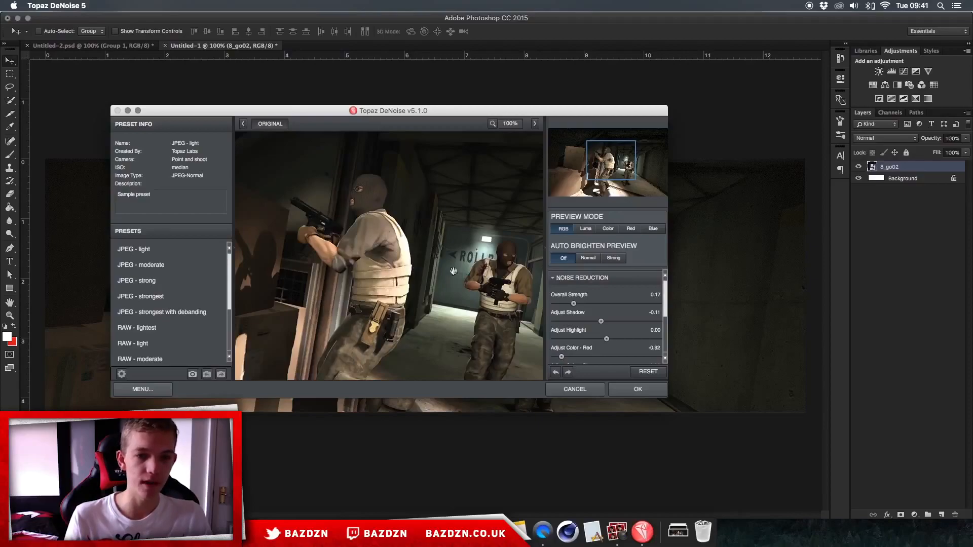
pyautogui.click(625, 392)
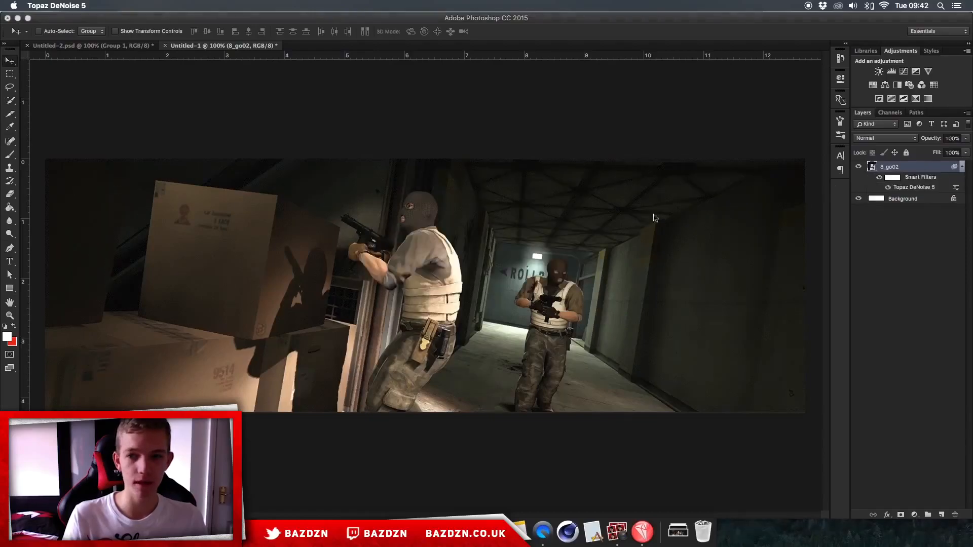
# Step: Rasterize the 8_go02 layer with its smart filter and duplicate the rasterized layer
pyautogui.rightClick(911, 170)
pyautogui.click(933, 171)
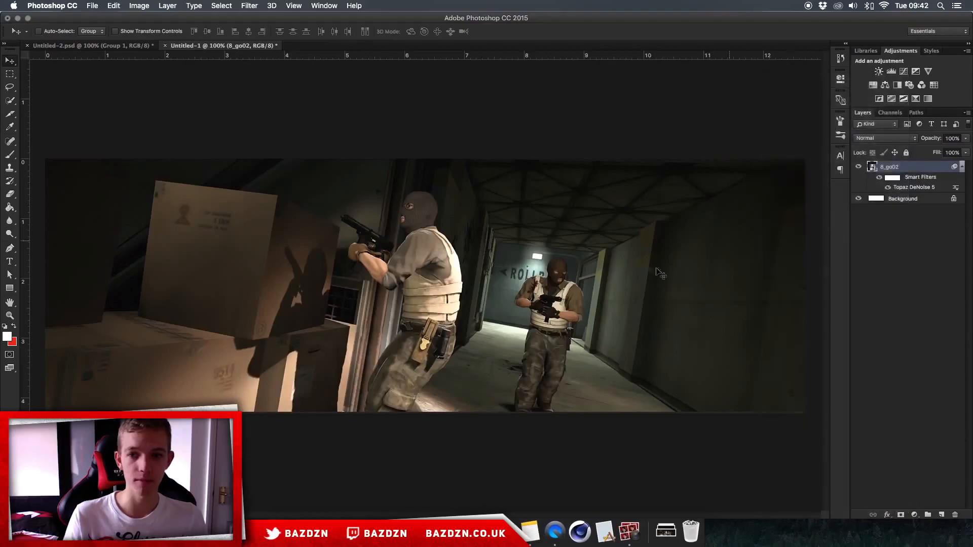
pyautogui.rightClick(915, 171)
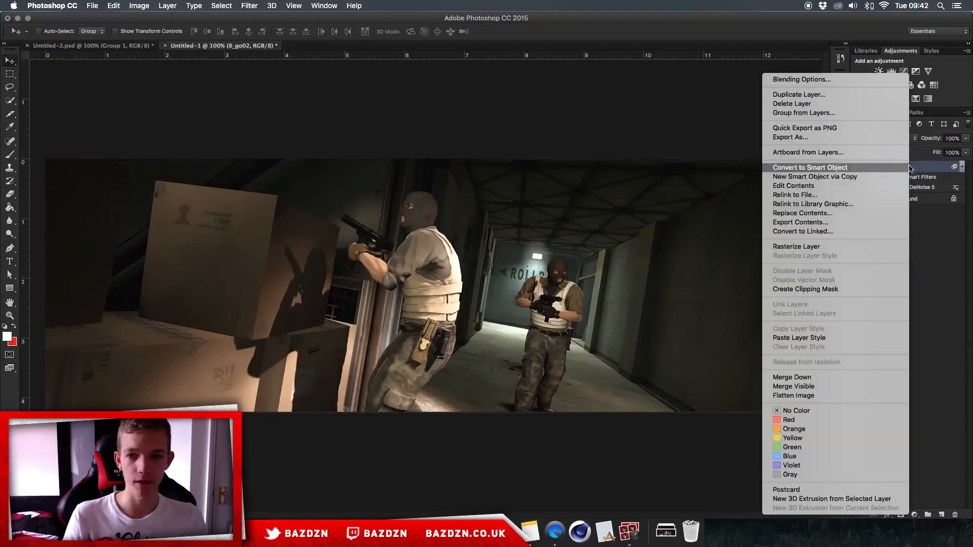
pyautogui.click(831, 246)
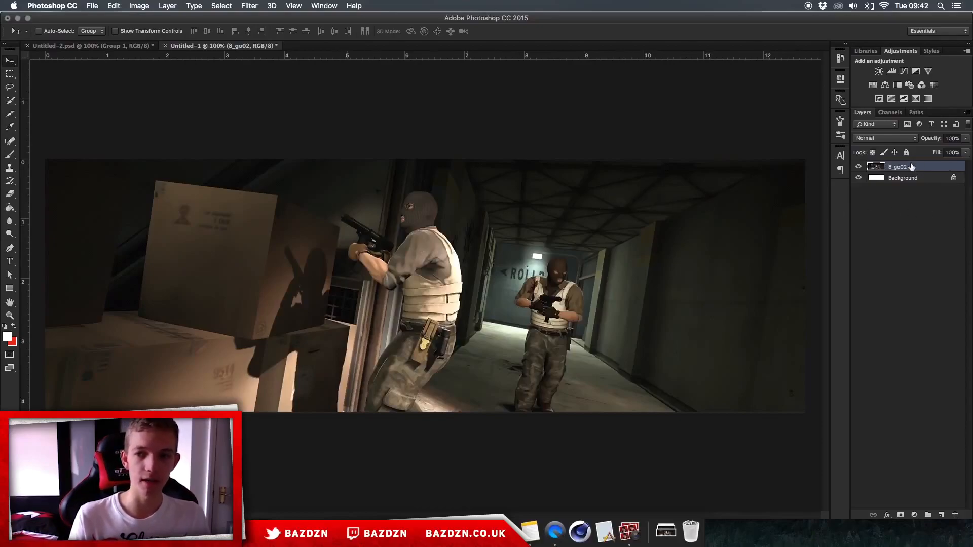
pyautogui.press('super+j')
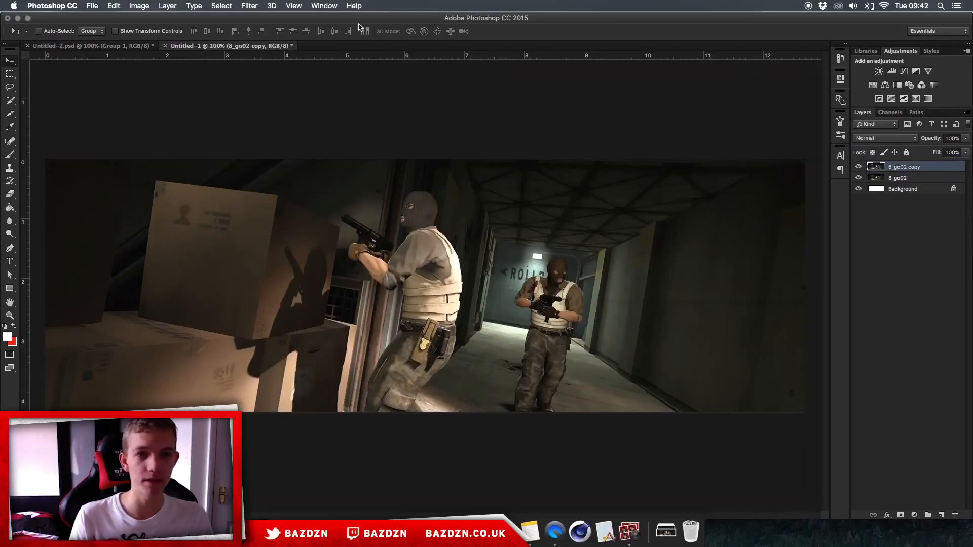
# Step: Apply a Gaussian Blur with a 2.3 pixel radius to the 8_go02 copy layer
pyautogui.click(251, 6)
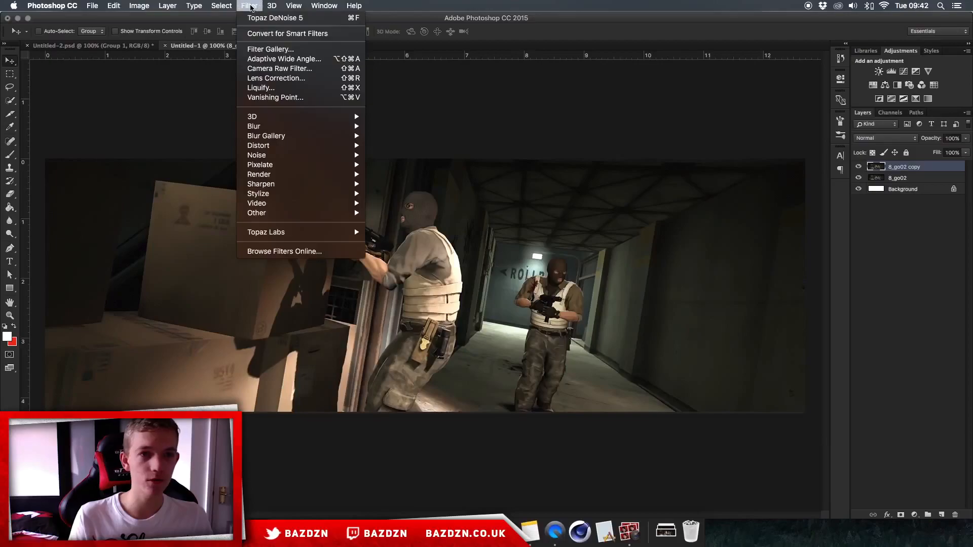
pyautogui.click(921, 172)
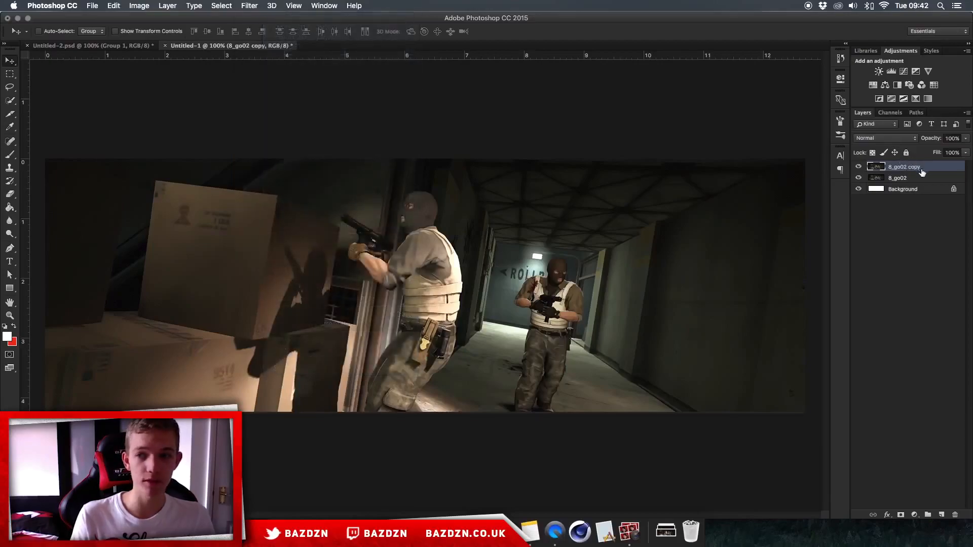
pyautogui.click(221, 6)
pyautogui.moveTo(270, 126)
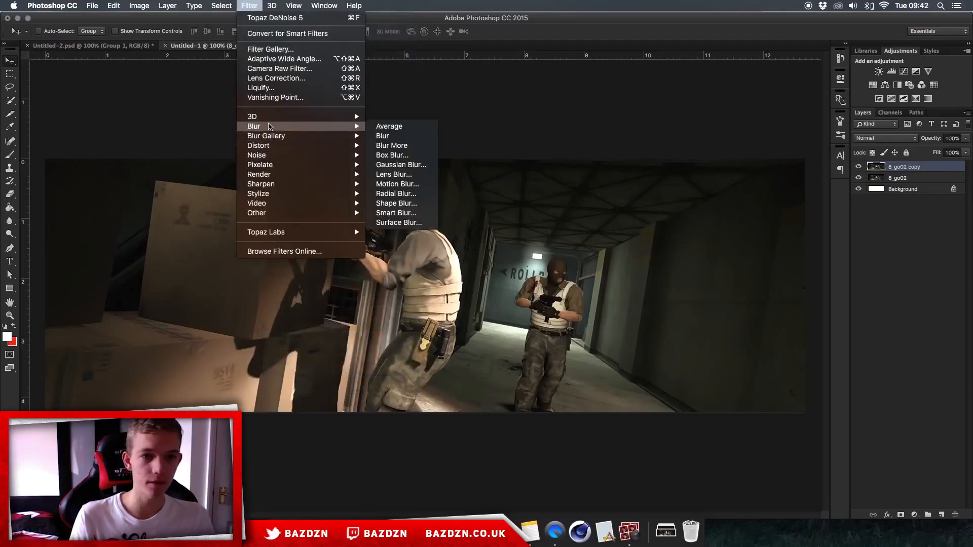
pyautogui.click(402, 166)
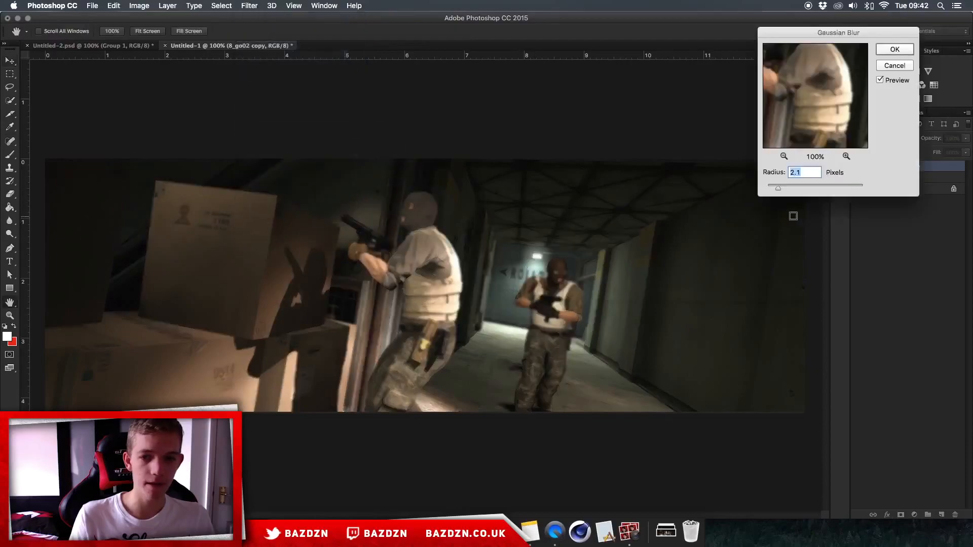
pyautogui.moveTo(782, 188); pyautogui.dragTo(779, 190)
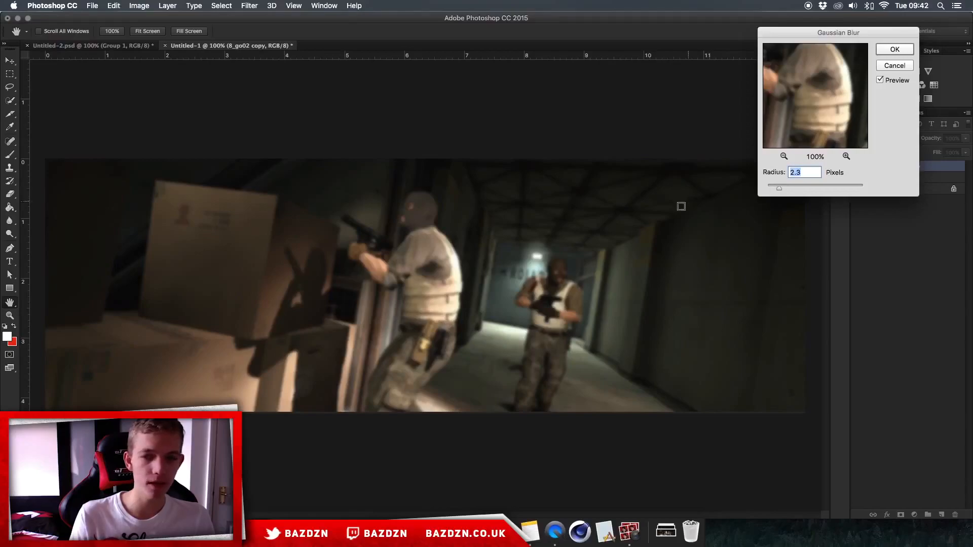
pyautogui.click(895, 50)
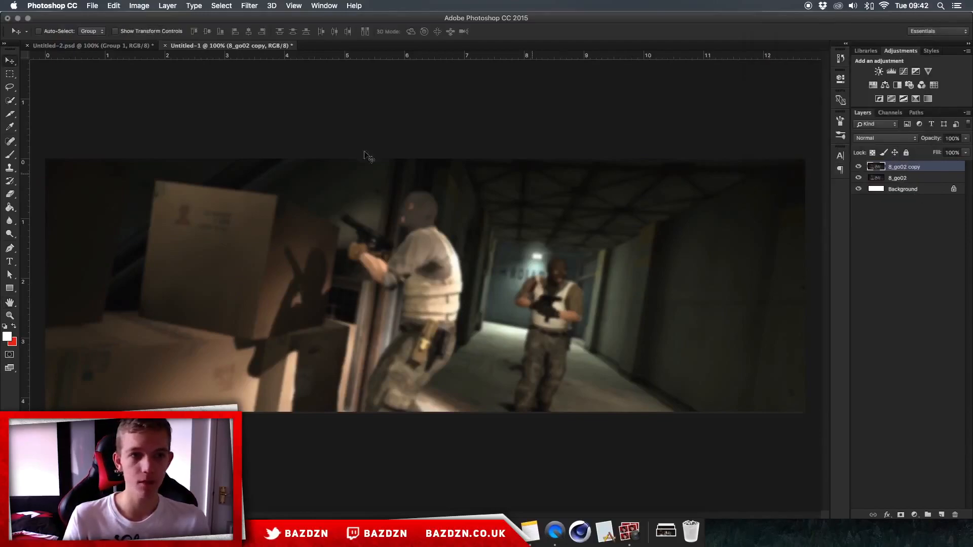
# Step: Erase the blur over the cardboard boxes with a 90 px Eraser, raising its opacity to 100%
pyautogui.press('e')
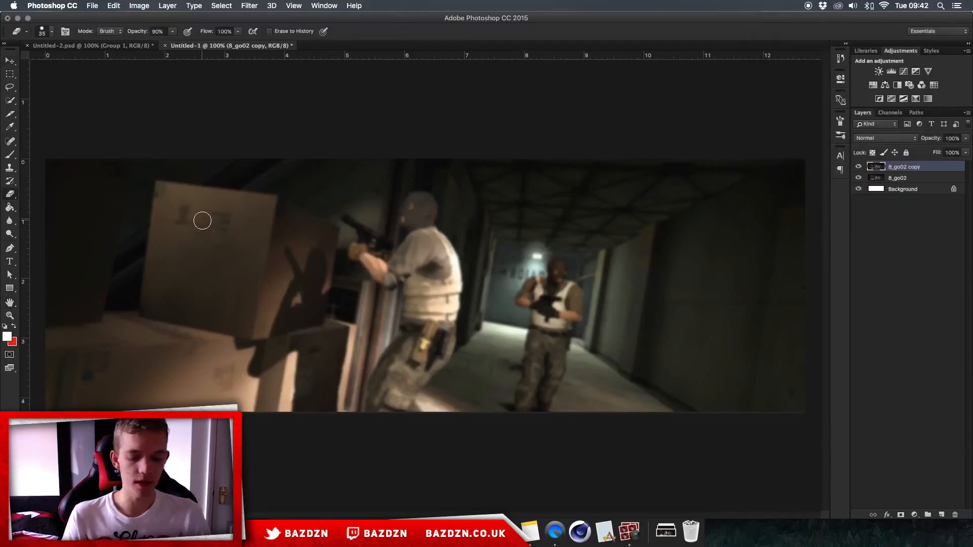
pyautogui.press(']')
pyautogui.press(']')
pyautogui.press(']')
pyautogui.press(']')
pyautogui.press(']')
pyautogui.press(']')
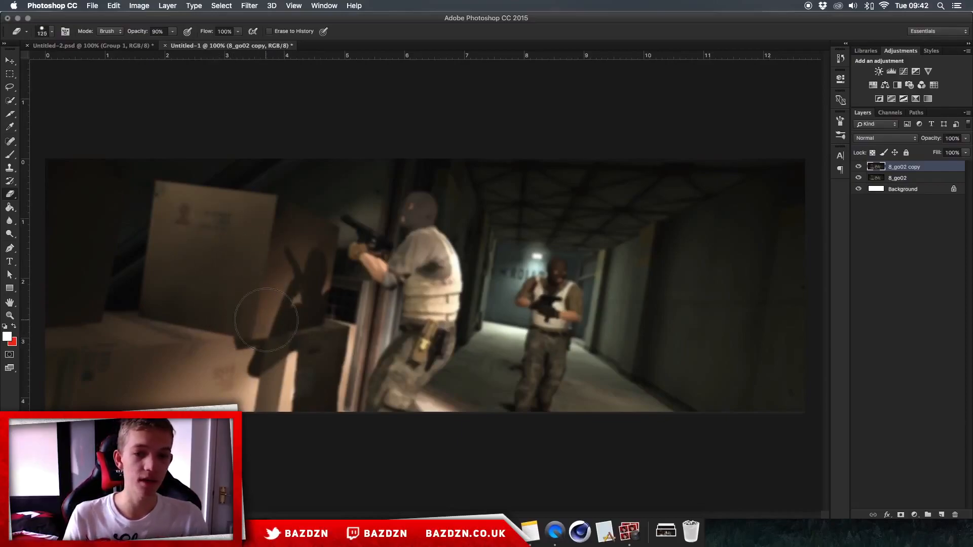
pyautogui.press(']')
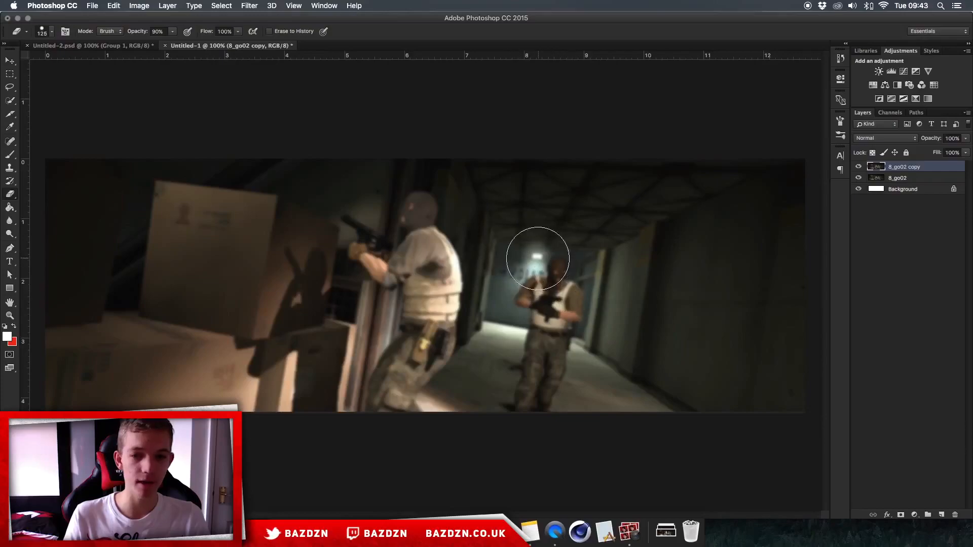
pyautogui.press('[')
pyautogui.press('[')
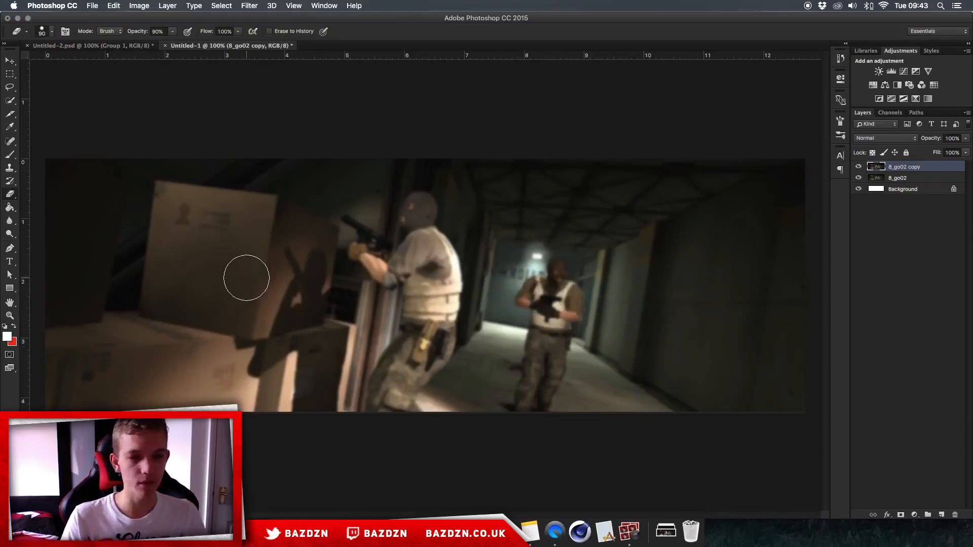
pyautogui.moveTo(218, 336)
pyautogui.mouseDown()
pyautogui.moveTo(197, 220)
pyautogui.moveTo(218, 247)
pyautogui.moveTo(211, 221)
pyautogui.moveTo(239, 228)
pyautogui.moveTo(205, 224)
pyautogui.moveTo(198, 204)
pyautogui.moveTo(187, 246)
pyautogui.moveTo(300, 315)
pyautogui.mouseUp()
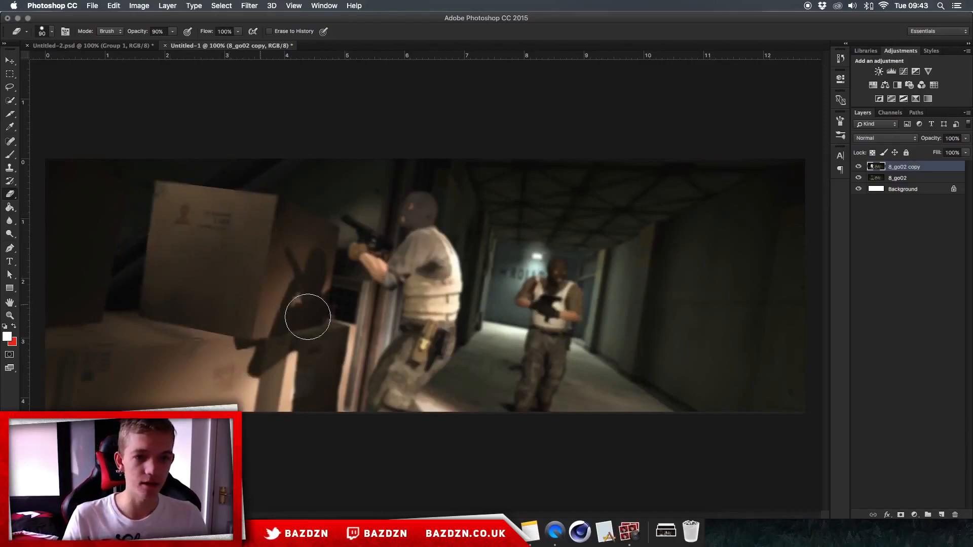
pyautogui.moveTo(172, 39); pyautogui.dragTo(255, 60)
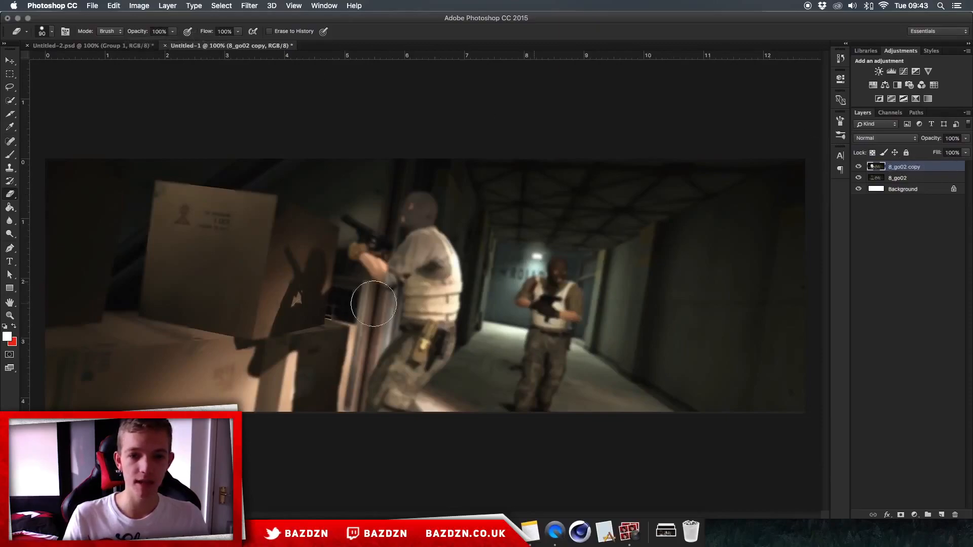
pyautogui.moveTo(109, 377)
pyautogui.mouseDown()
pyautogui.moveTo(173, 366)
pyautogui.moveTo(160, 399)
pyautogui.moveTo(88, 380)
pyautogui.moveTo(84, 361)
pyautogui.moveTo(122, 337)
pyautogui.moveTo(93, 345)
pyautogui.moveTo(97, 337)
pyautogui.moveTo(189, 337)
pyautogui.moveTo(256, 376)
pyautogui.moveTo(264, 399)
pyautogui.moveTo(305, 354)
pyautogui.moveTo(287, 245)
pyautogui.moveTo(253, 235)
pyautogui.moveTo(280, 228)
pyautogui.moveTo(220, 235)
pyautogui.moveTo(291, 252)
pyautogui.moveTo(256, 235)
pyautogui.moveTo(292, 245)
pyautogui.moveTo(303, 233)
pyautogui.moveTo(313, 269)
pyautogui.moveTo(418, 272)
pyautogui.moveTo(424, 297)
pyautogui.moveTo(416, 212)
pyautogui.moveTo(417, 258)
pyautogui.moveTo(385, 271)
pyautogui.moveTo(365, 250)
pyautogui.moveTo(378, 244)
pyautogui.moveTo(346, 218)
pyautogui.moveTo(383, 263)
pyautogui.mouseUp()
# Step: Erase the blur over the foreground soldier and his pistol with smaller Eraser sizes, undoing the last stroke
pyautogui.press('[')
pyautogui.press('[')
pyautogui.press('[')
pyautogui.press('[')
pyautogui.press('[')
pyautogui.press('[')
pyautogui.press('[')
pyautogui.press(']')
pyautogui.press(']')
pyautogui.press('[')
pyautogui.press('[')
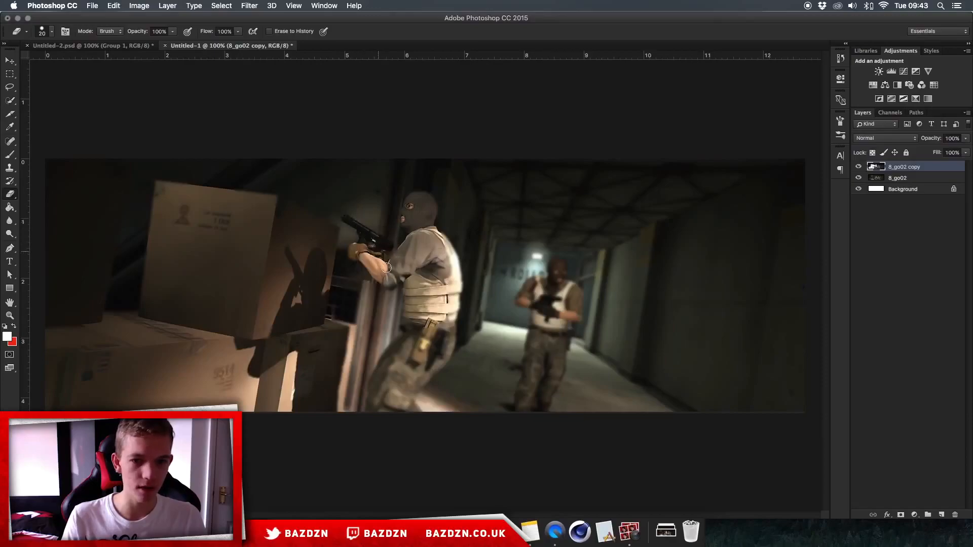
pyautogui.press(']')
pyautogui.press(']')
pyautogui.press(']')
pyautogui.moveTo(424, 334)
pyautogui.mouseDown()
pyautogui.moveTo(401, 378)
pyautogui.moveTo(420, 324)
pyautogui.moveTo(382, 401)
pyautogui.moveTo(422, 356)
pyautogui.moveTo(439, 351)
pyautogui.moveTo(446, 278)
pyautogui.moveTo(447, 296)
pyautogui.moveTo(439, 252)
pyautogui.moveTo(444, 264)
pyautogui.moveTo(468, 242)
pyautogui.mouseUp()
pyautogui.press('super+z')
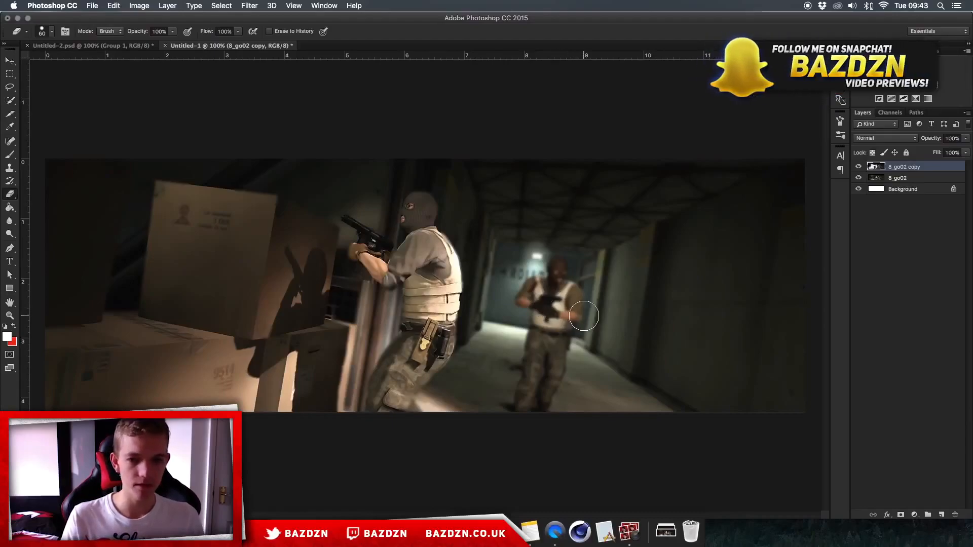
# Step: Erase the blur over the soldier in the corridor, reducing the Eraser to about 45 px for his head, arms and legs
pyautogui.moveTo(577, 315)
pyautogui.mouseDown()
pyautogui.moveTo(545, 289)
pyautogui.moveTo(550, 316)
pyautogui.moveTo(537, 297)
pyautogui.mouseUp()
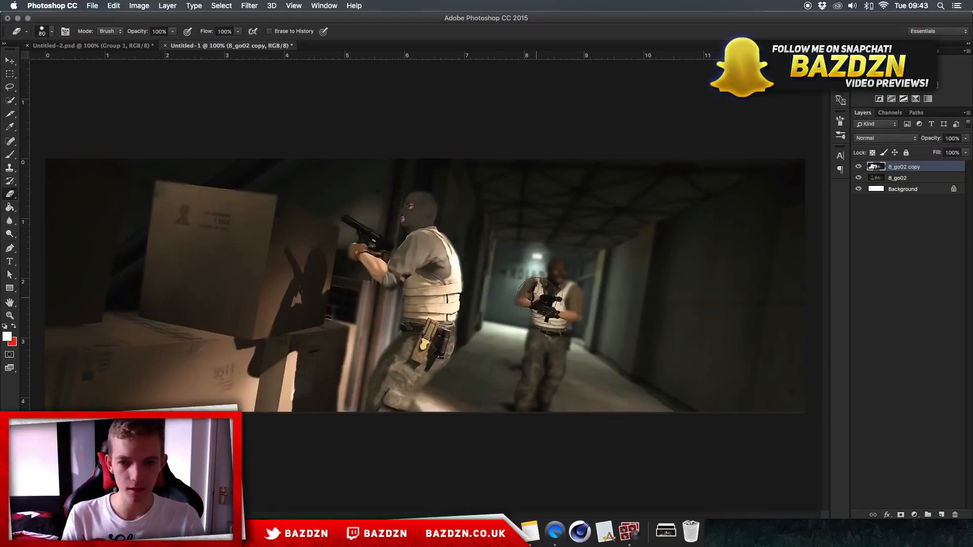
pyautogui.press('[')
pyautogui.press('[')
pyautogui.press('[')
pyautogui.press('[')
pyautogui.click(536, 287)
pyautogui.moveTo(535, 288)
pyautogui.mouseDown()
pyautogui.moveTo(560, 266)
pyautogui.moveTo(535, 385)
pyautogui.moveTo(541, 334)
pyautogui.moveTo(543, 361)
pyautogui.mouseUp()
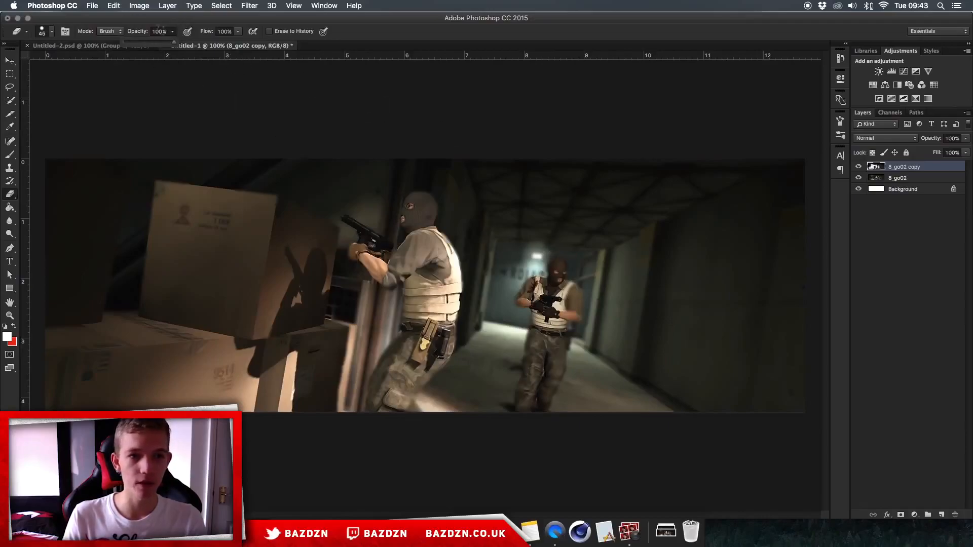
pyautogui.moveTo(575, 295)
pyautogui.mouseDown()
pyautogui.moveTo(577, 315)
pyautogui.moveTo(551, 269)
pyautogui.moveTo(542, 289)
pyautogui.moveTo(523, 284)
pyautogui.mouseUp()
pyautogui.press(']')
pyautogui.press('[')
pyautogui.moveTo(536, 361)
pyautogui.mouseDown()
pyautogui.moveTo(522, 405)
pyautogui.moveTo(542, 391)
pyautogui.moveTo(552, 361)
pyautogui.moveTo(555, 370)
pyautogui.moveTo(572, 293)
pyautogui.mouseUp()
# Step: Enlarge the Eraser to 400 px and erase the blur along the far right edge of the corridor wall
pyautogui.press(']')
pyautogui.press(']')
pyautogui.press(']')
pyautogui.press(']')
pyautogui.press(']')
pyautogui.press(']')
pyautogui.press(']')
pyautogui.press(']')
pyautogui.press(']')
pyautogui.press(']')
pyautogui.press(']')
pyautogui.press(']')
pyautogui.press(']')
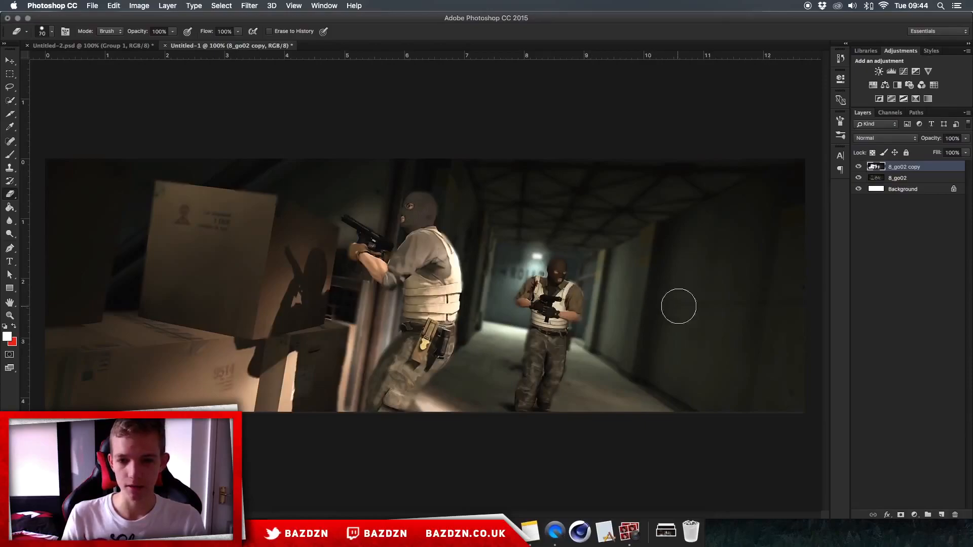
pyautogui.moveTo(794, 255)
pyautogui.mouseDown()
pyautogui.moveTo(744, 341)
pyautogui.moveTo(769, 341)
pyautogui.moveTo(758, 324)
pyautogui.mouseUp()
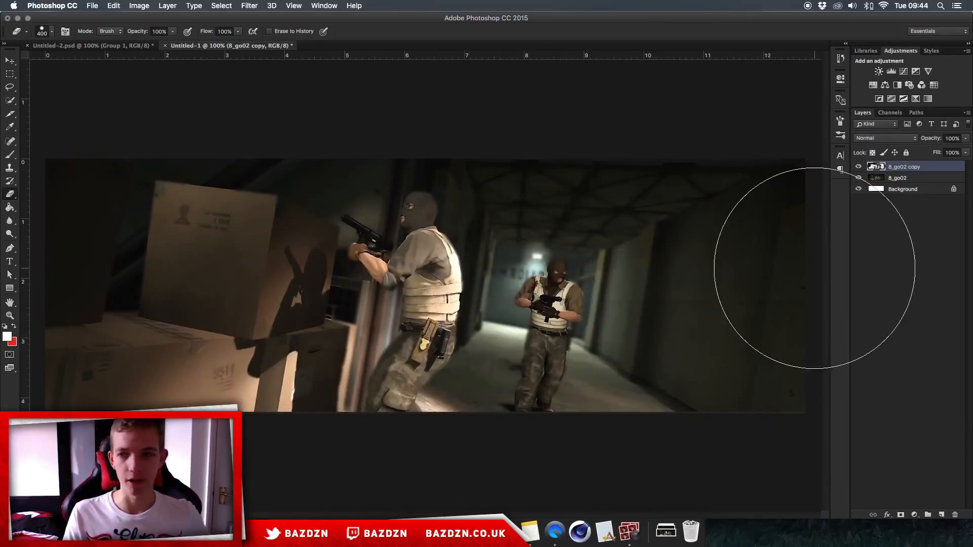
# Step: Duplicate 8_go02 and 8_go02 copy, merge the duplicates into one layer, and hide the two originals
pyautogui.click(900, 179)
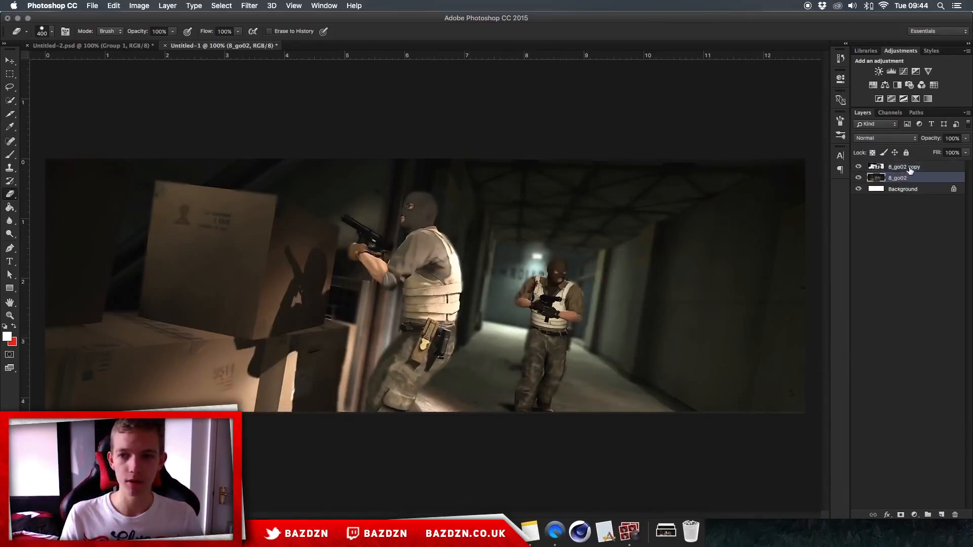
pyautogui.keyDown('shift'); pyautogui.click(910, 169); pyautogui.keyUp('shift')
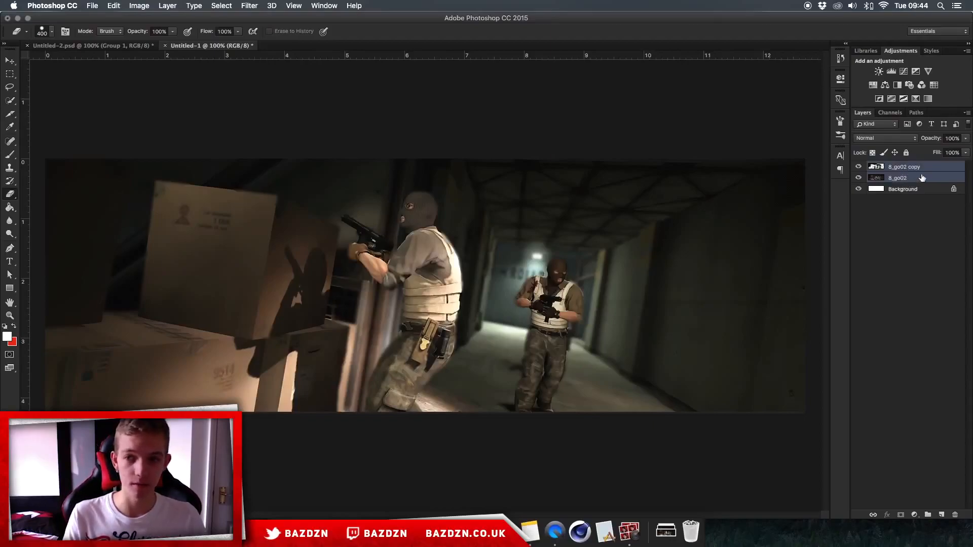
pyautogui.press('super+j')
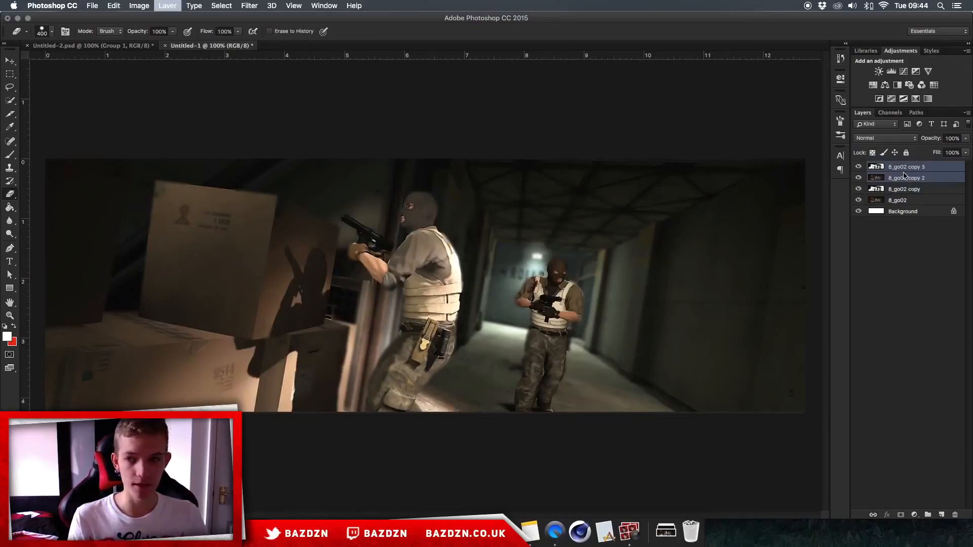
pyautogui.press('super+e')
pyautogui.moveTo(858, 178); pyautogui.dragTo(858, 189)
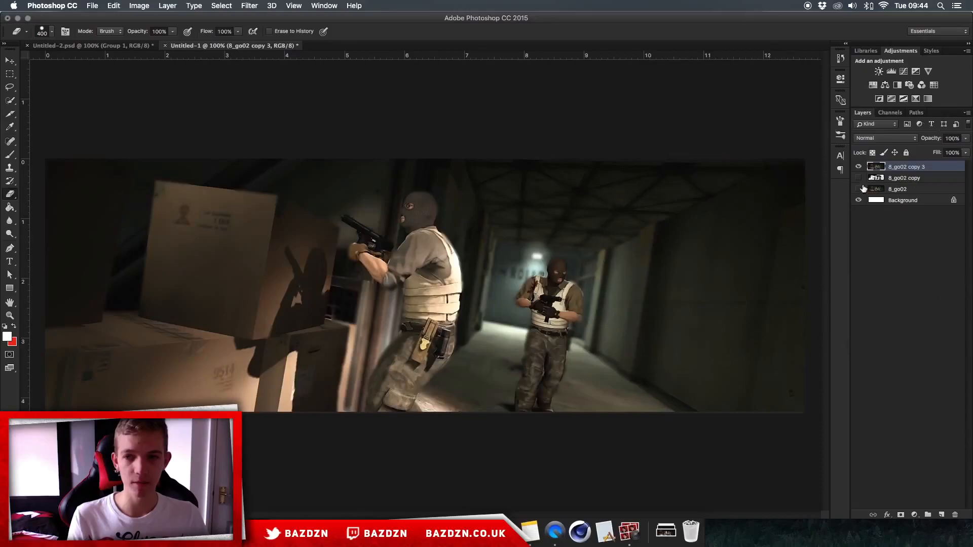
pyautogui.click(859, 166)
pyautogui.click(859, 167)
pyautogui.click(858, 167)
pyautogui.click(858, 166)
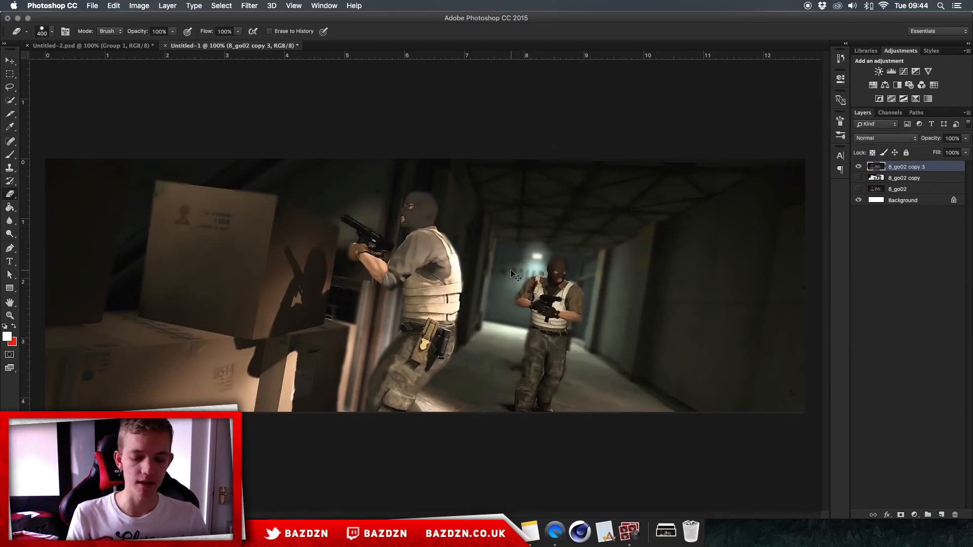
pyautogui.press('super+plus')
pyautogui.press('super+minus')
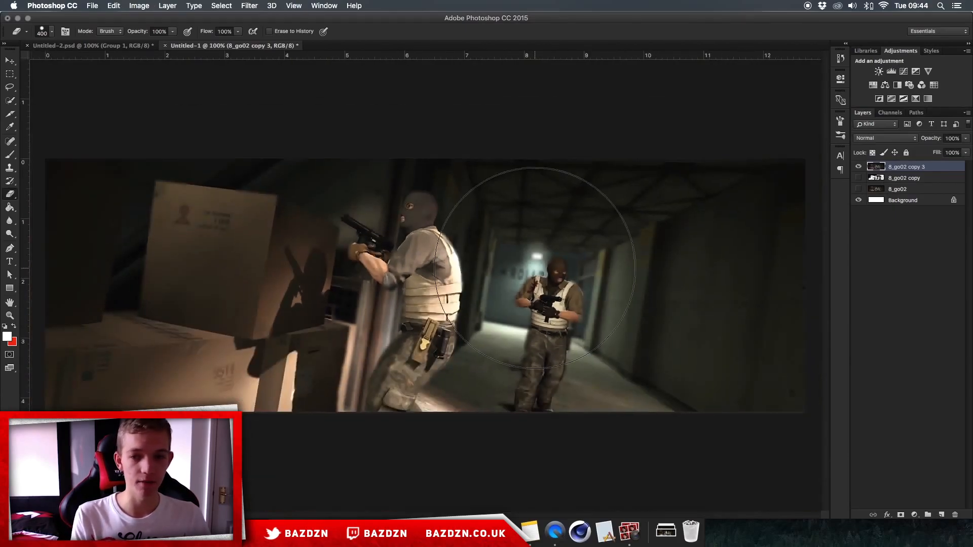
pyautogui.press('[')
pyautogui.press('[')
pyautogui.press('[')
pyautogui.press('[')
pyautogui.press('[')
pyautogui.press('[')
pyautogui.press('[')
pyautogui.press('[')
pyautogui.press('[')
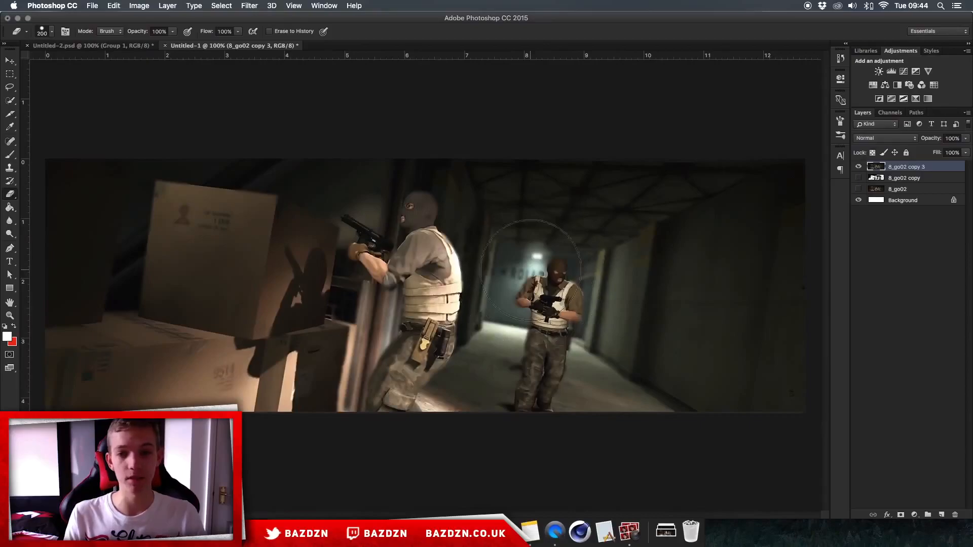
pyautogui.press('[')
pyautogui.press('[')
# Step: Create a new layer above 8_go02 copy 3 and ready the Brush tool with white as the foreground colour
pyautogui.click(941, 515)
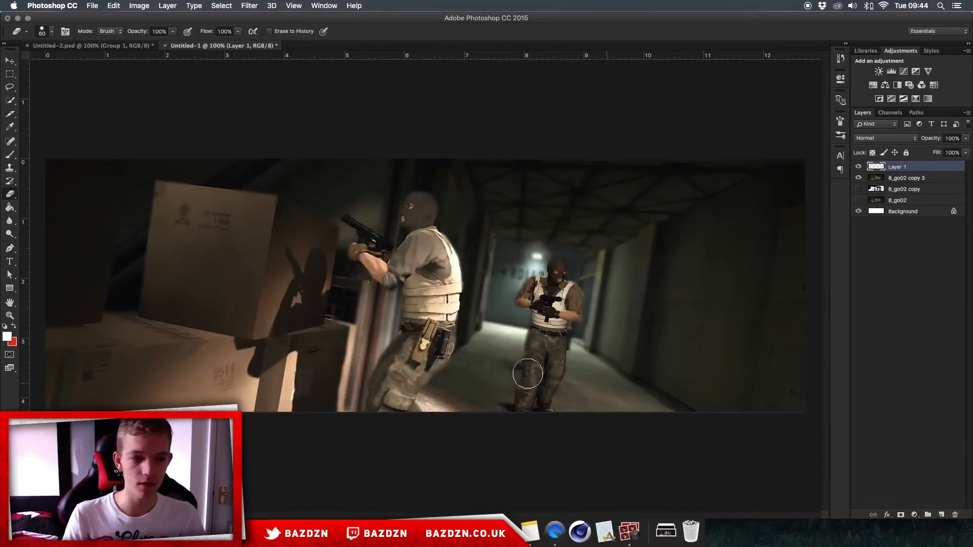
pyautogui.press('b')
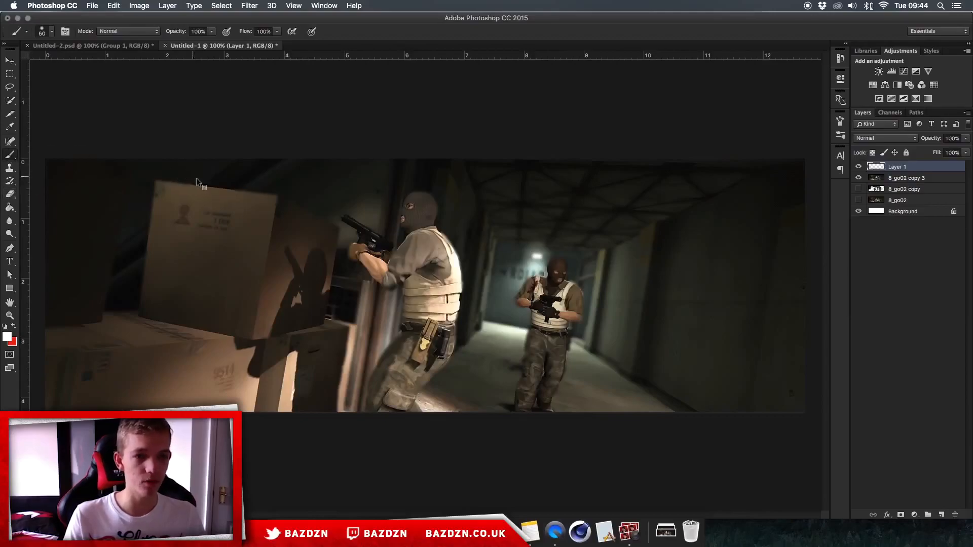
pyautogui.rightClick(261, 213)
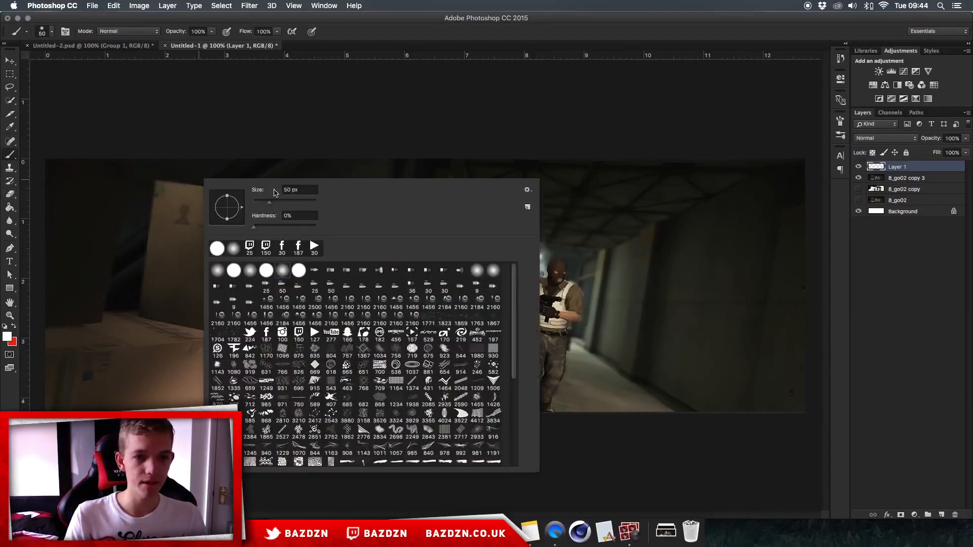
pyautogui.click(566, 142)
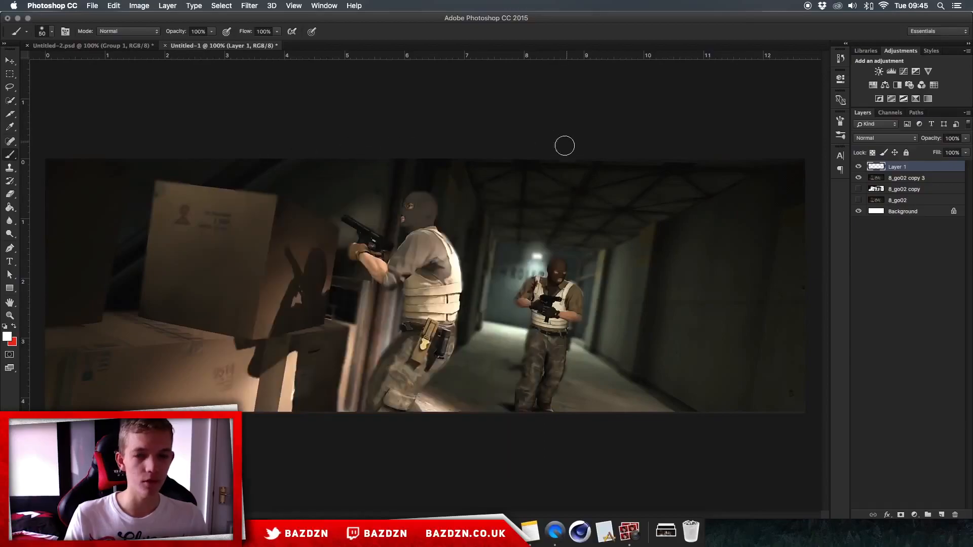
pyautogui.click(7, 338)
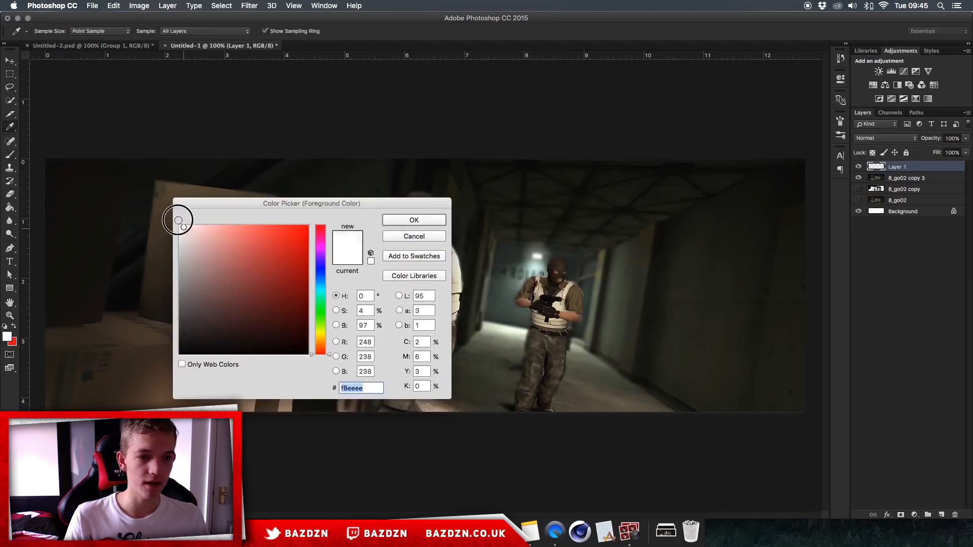
pyautogui.press('Return')
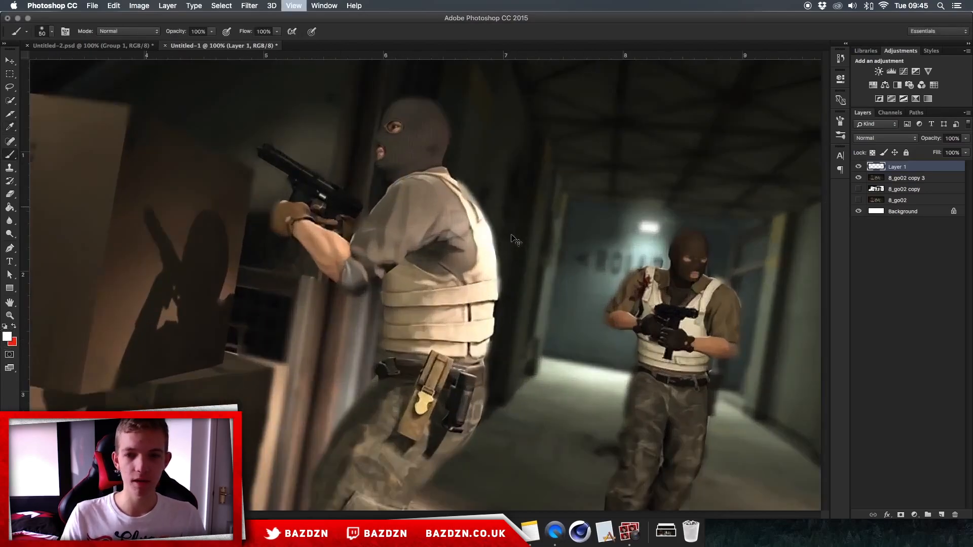
# Step: Paint a single soft white 50 px dab over the ceiling light behind the corridor soldier
pyautogui.press('super+plus')
pyautogui.hscroll(5, 599, 191)
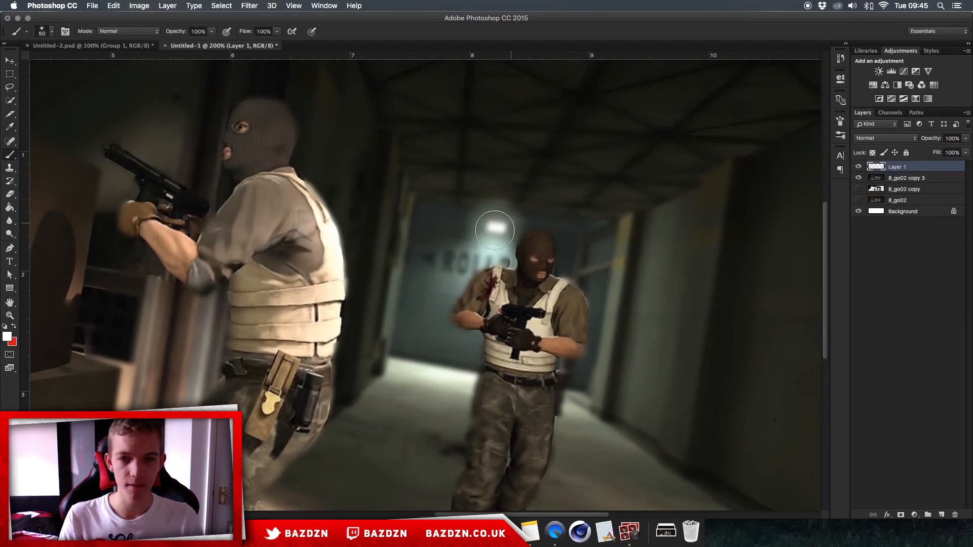
pyautogui.click(495, 223)
pyautogui.press('super+minus')
pyautogui.press('super+minus')
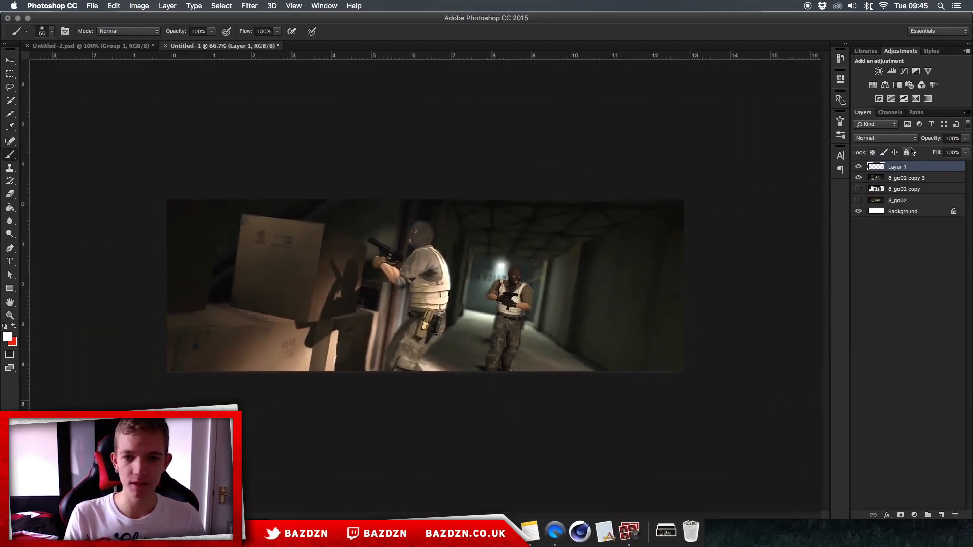
# Step: Set the blend mode of Layer 1, which holds the painted light dab, to Color Dodge
pyautogui.press('super+plus')
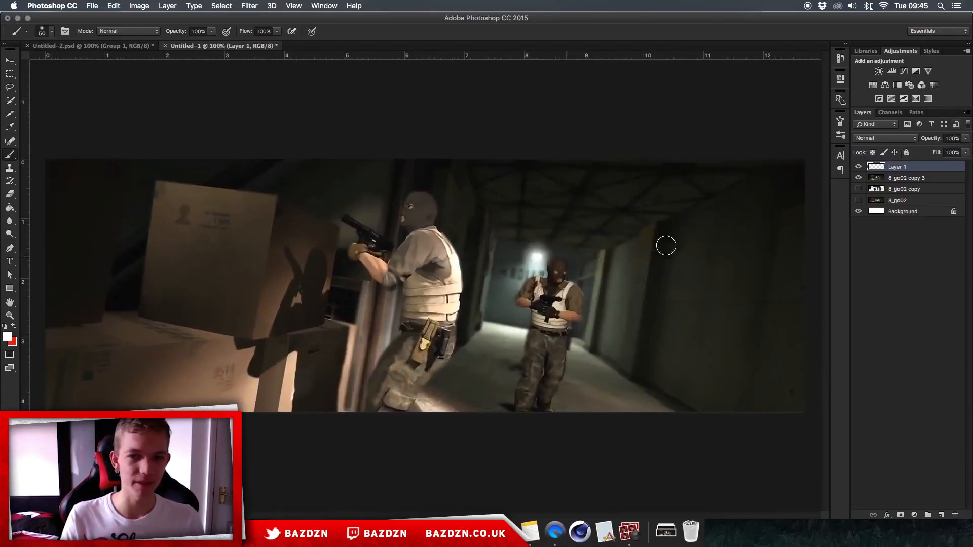
pyautogui.click(871, 139)
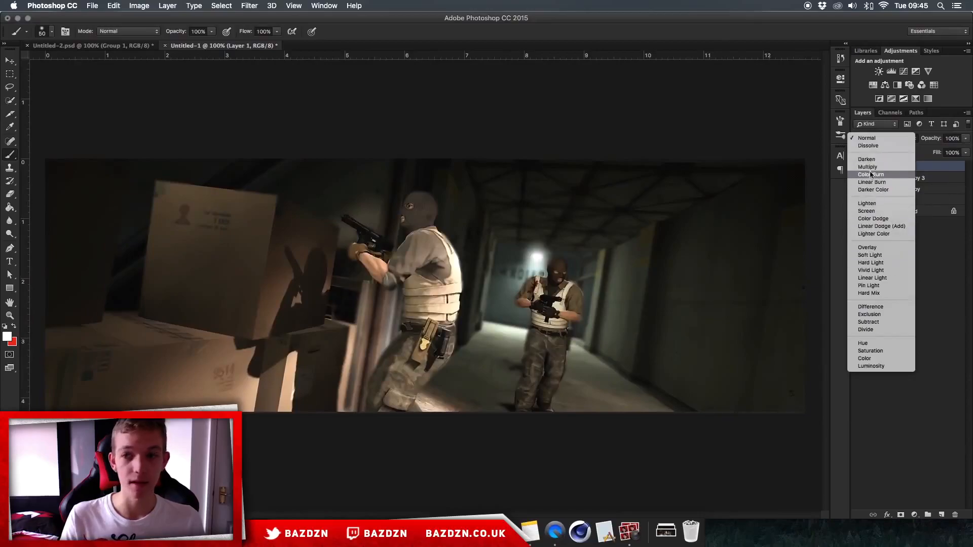
pyautogui.click(880, 219)
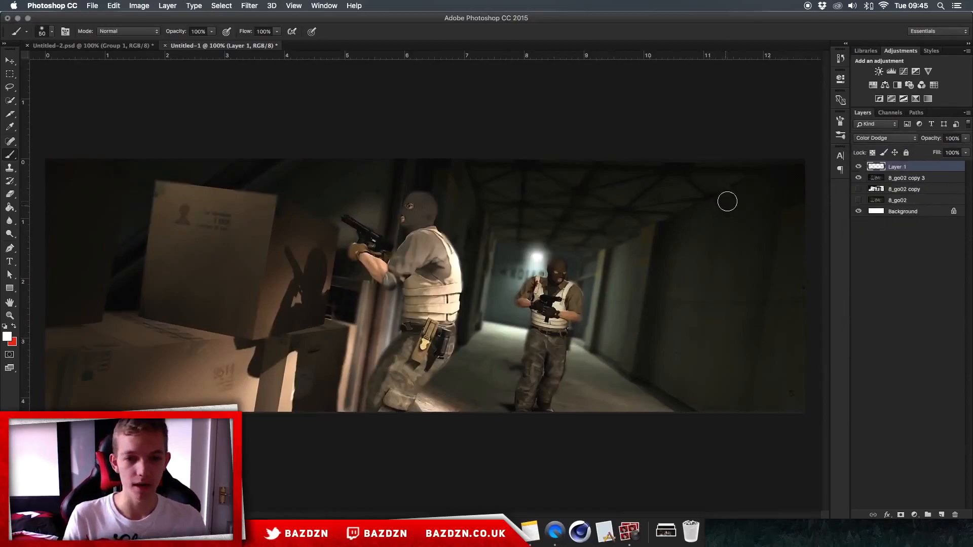
pyautogui.press('super+minus')
pyautogui.press('super+plus')
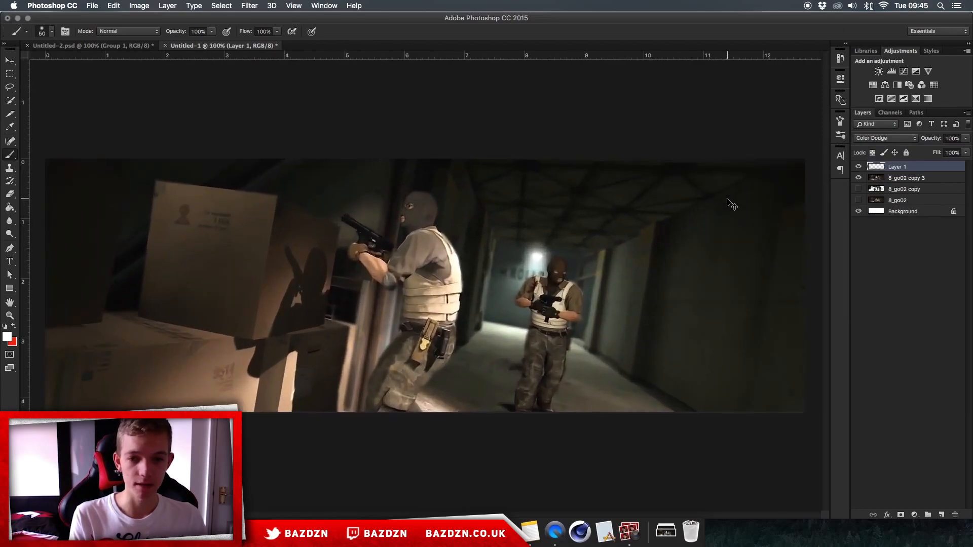
# Step: Add a Curves adjustment above Layer 1 and shape an S-curve that darkens the shadows and lifts the highlights
pyautogui.press('v')
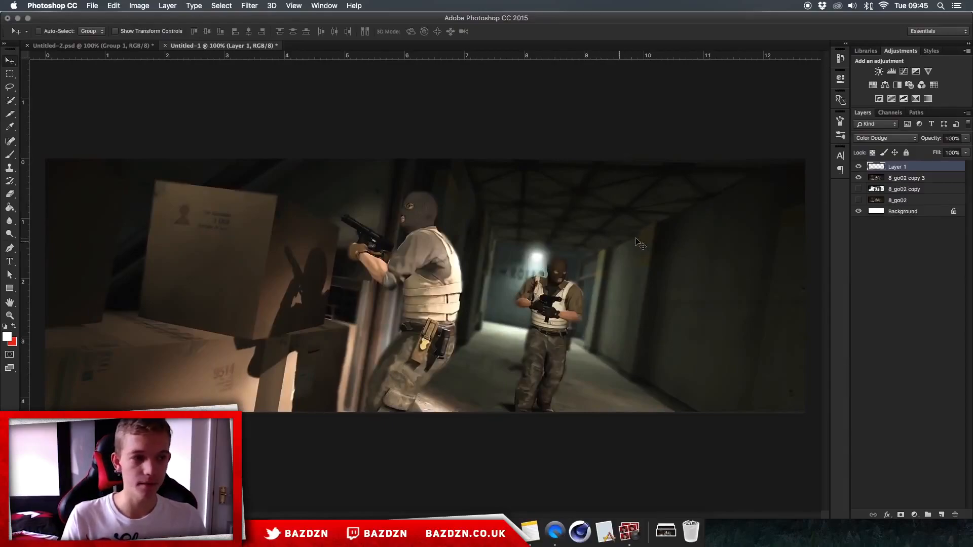
pyautogui.click(904, 72)
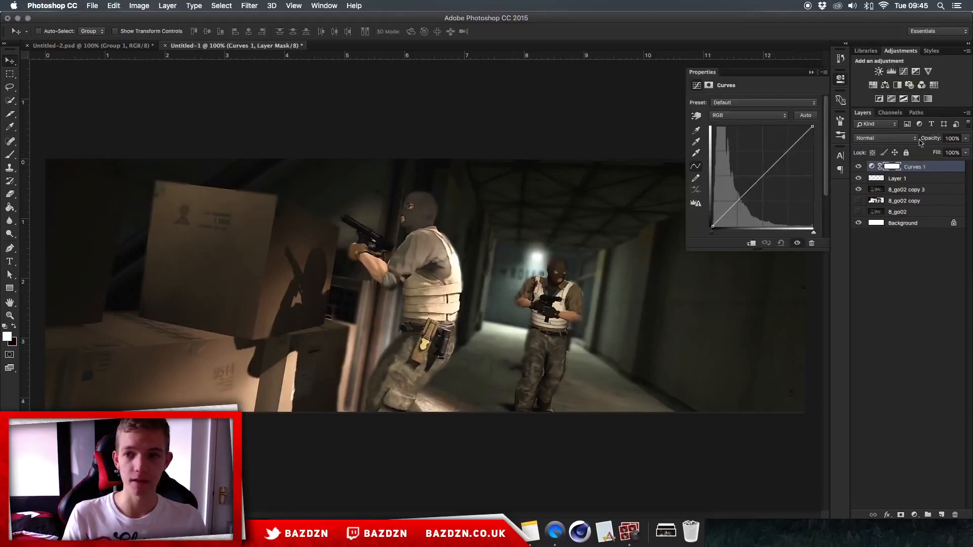
pyautogui.moveTo(732, 204); pyautogui.dragTo(740, 212)
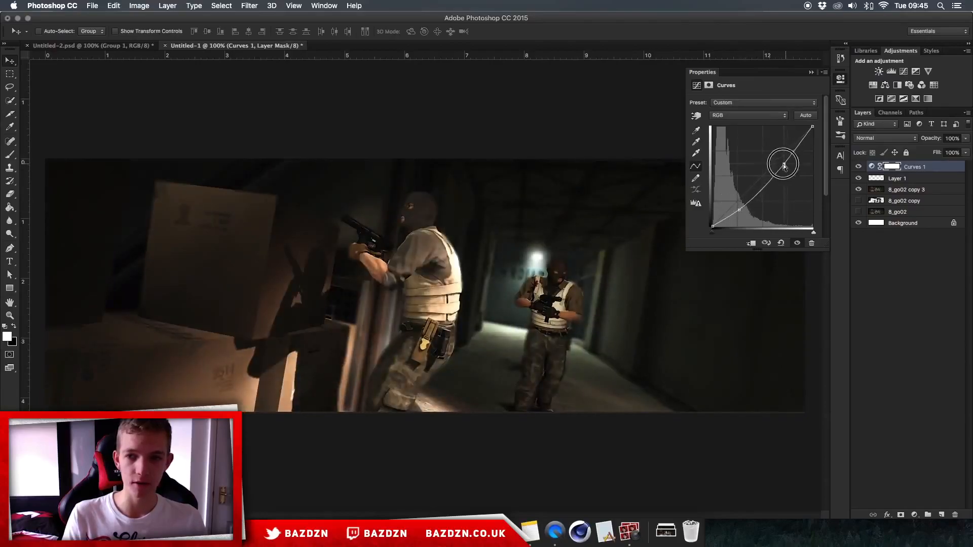
pyautogui.moveTo(783, 163); pyautogui.dragTo(771, 155)
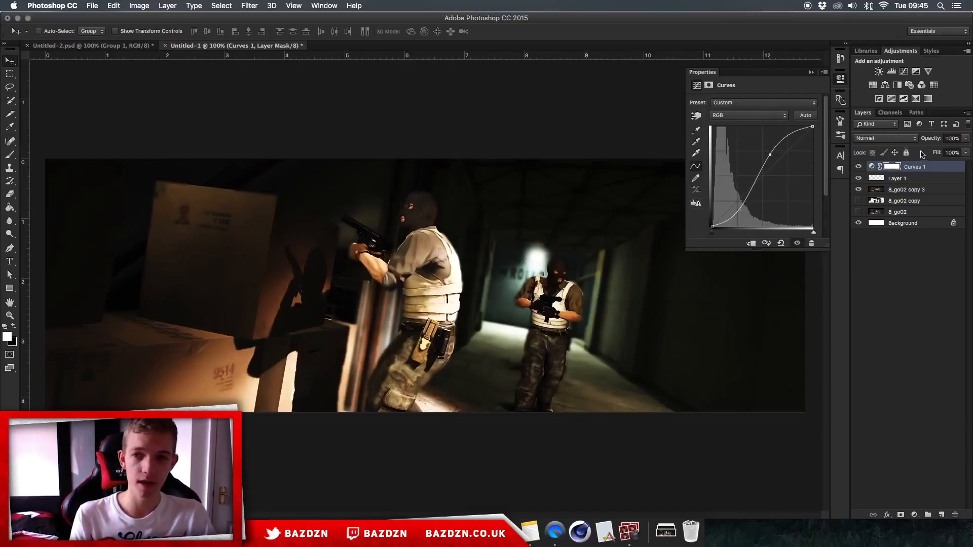
# Step: Set the Curves 1 layer's blend mode to Luminosity and its opacity to 76%
pyautogui.click(893, 139)
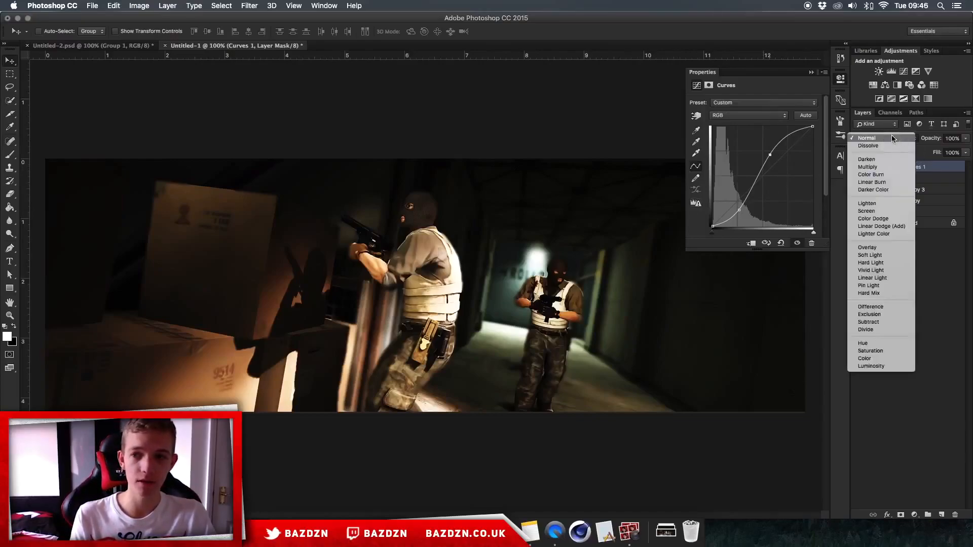
pyautogui.click(885, 366)
pyautogui.click(965, 138)
pyautogui.moveTo(951, 151); pyautogui.dragTo(955, 150)
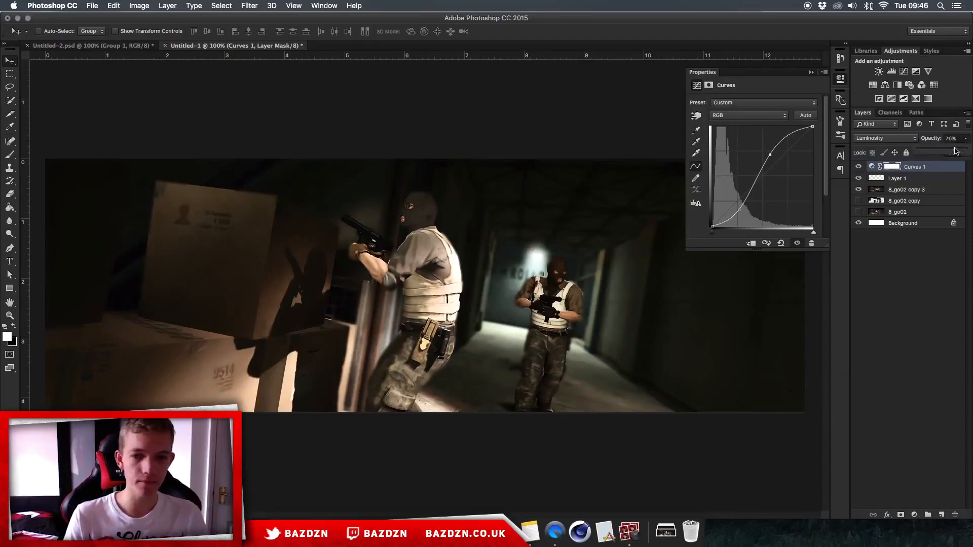
# Step: Add a Brightness/Contrast adjustment above Curves 1 with brightness 37 and contrast 13
pyautogui.click(879, 73)
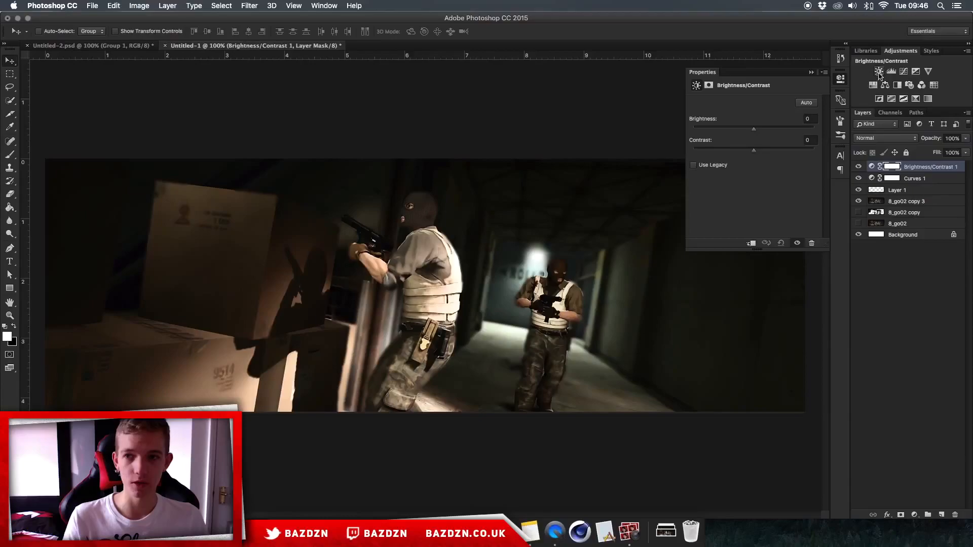
pyautogui.click(898, 52)
pyautogui.click(327, 5)
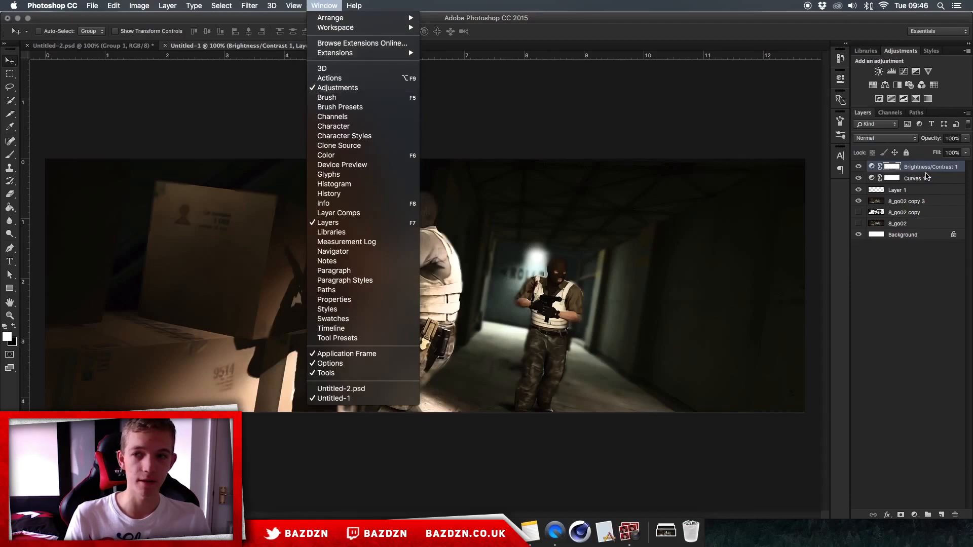
pyautogui.click(899, 167)
pyautogui.doubleClick(872, 166)
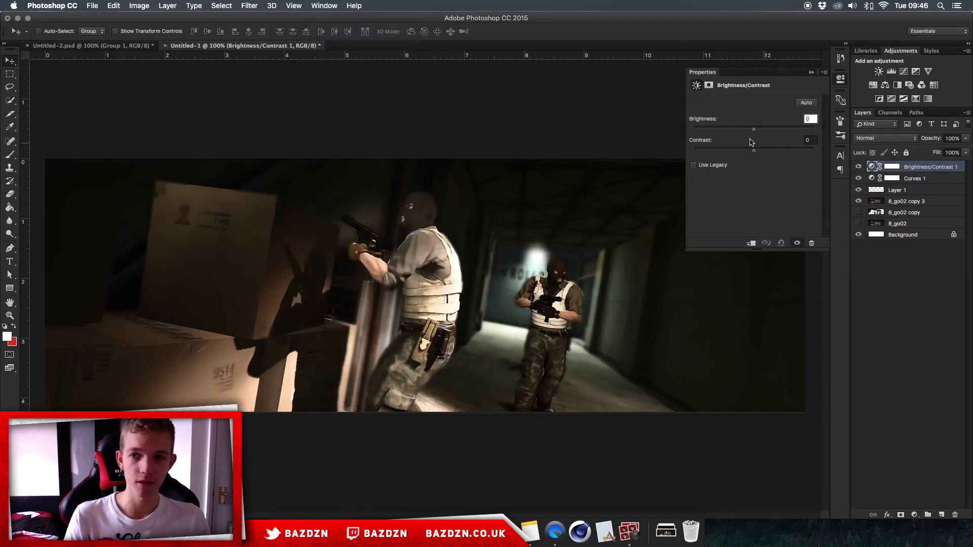
pyautogui.moveTo(755, 128); pyautogui.dragTo(762, 154)
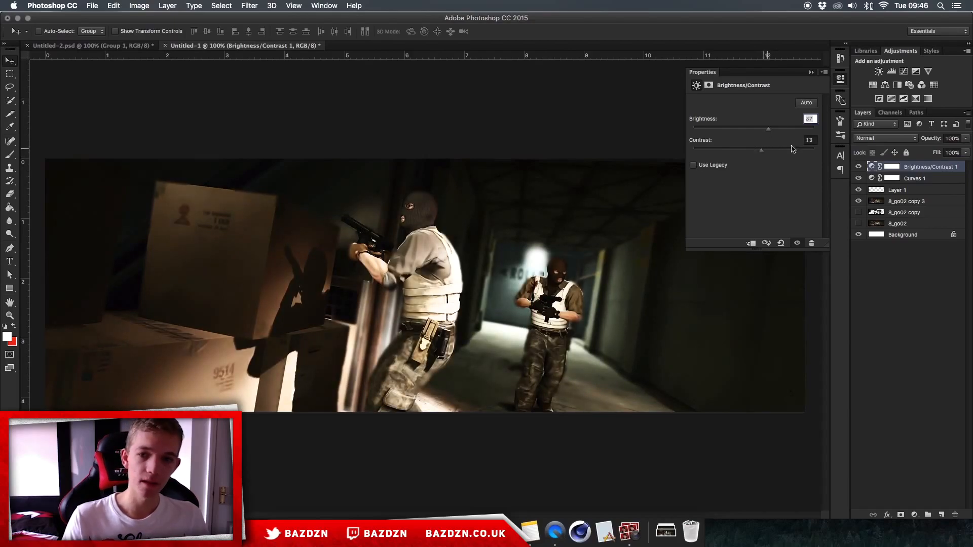
pyautogui.click(811, 73)
pyautogui.moveTo(861, 178)
pyautogui.mouseDown()
pyautogui.moveTo(859, 166)
pyautogui.moveTo(861, 179)
pyautogui.mouseUp()
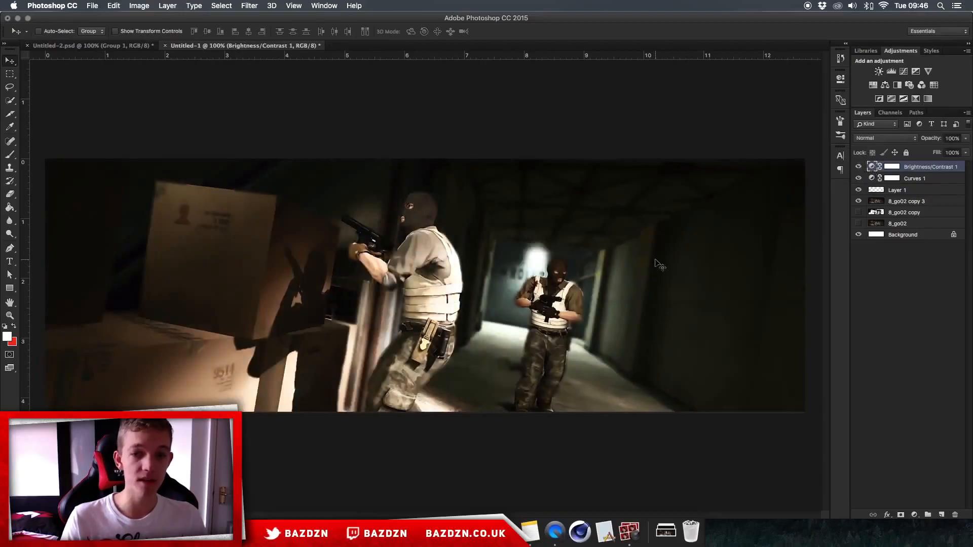
# Step: Examine the text in the reference header Untitled-2.psd with Group 1 hidden and shown, and return to Untitled-1
pyautogui.click(101, 45)
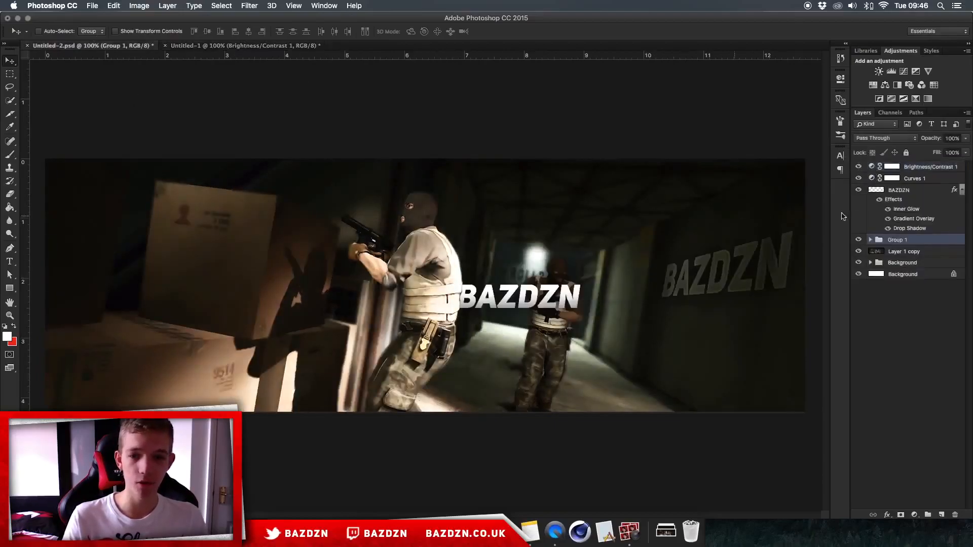
pyautogui.click(858, 239)
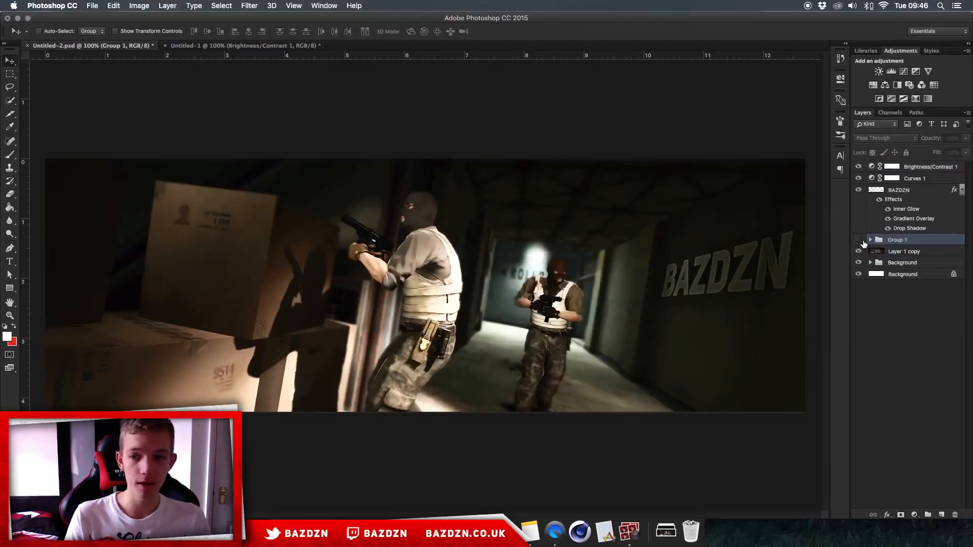
pyautogui.click(858, 239)
pyautogui.moveTo(509, 302)
pyautogui.mouseDown()
pyautogui.moveTo(490, 302)
pyautogui.moveTo(508, 304)
pyautogui.mouseUp()
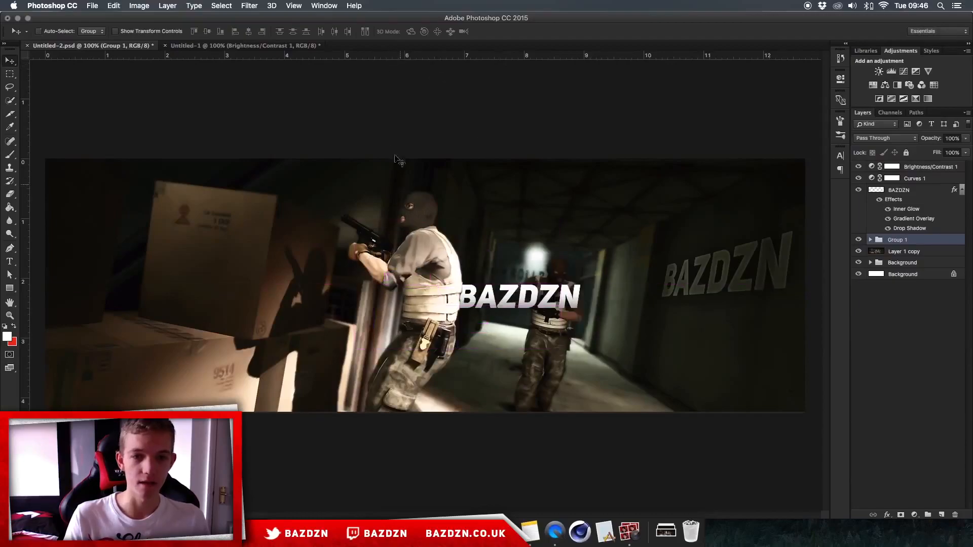
pyautogui.click(265, 45)
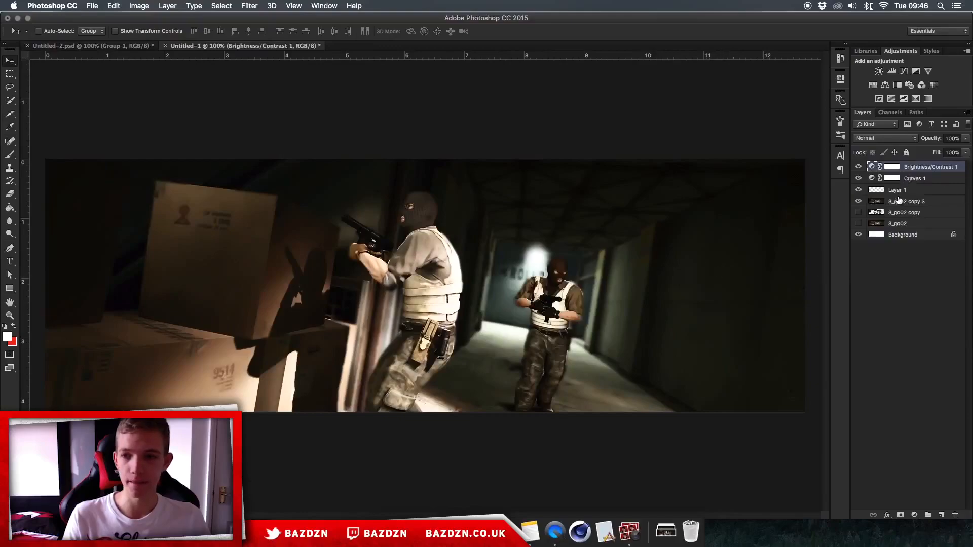
# Step: Add the white text "TEXT" directly above Layer 1, over the corridor ceiling, in Uni Sans Heavy Italic CAPS at 25.58 pt
pyautogui.click(899, 202)
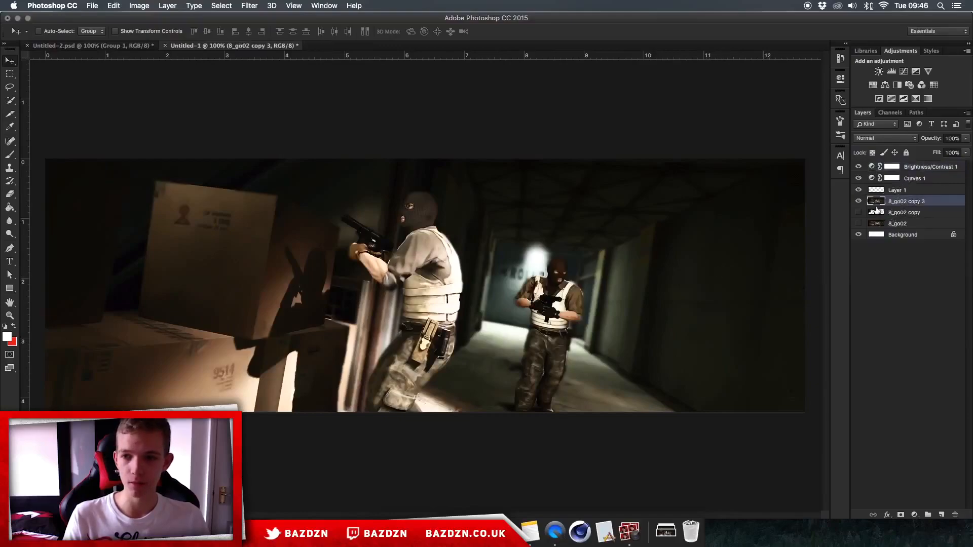
pyautogui.click(908, 188)
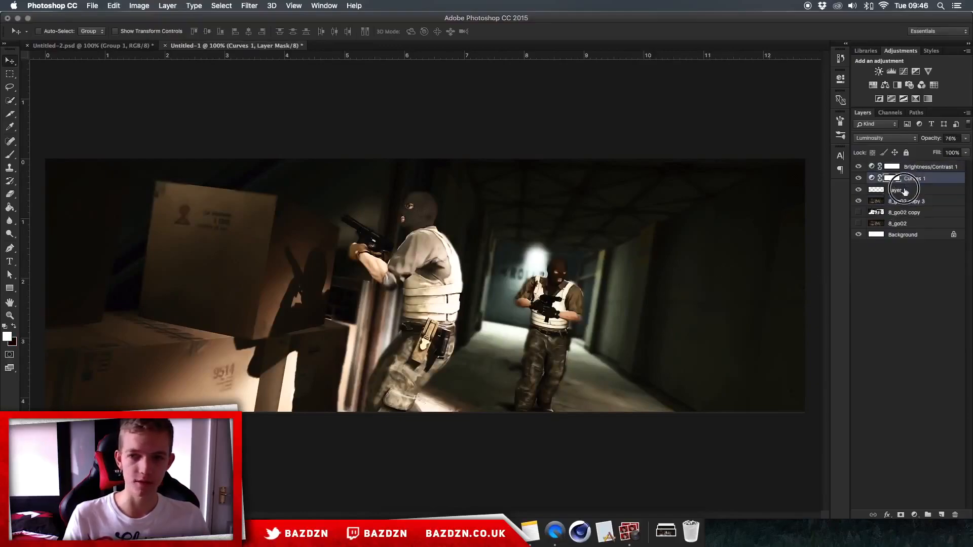
pyautogui.press('b')
pyautogui.press('t')
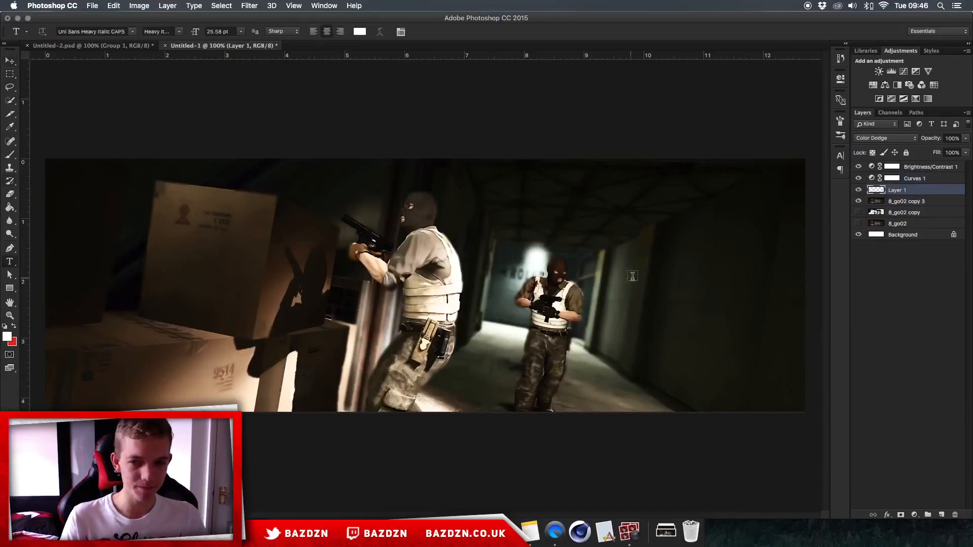
pyautogui.click(533, 232)
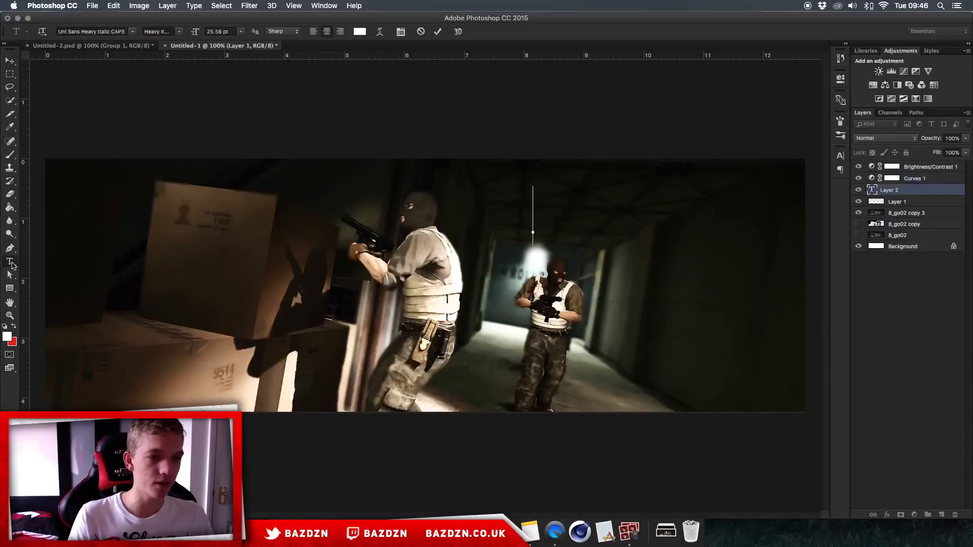
pyautogui.write('TEXT')
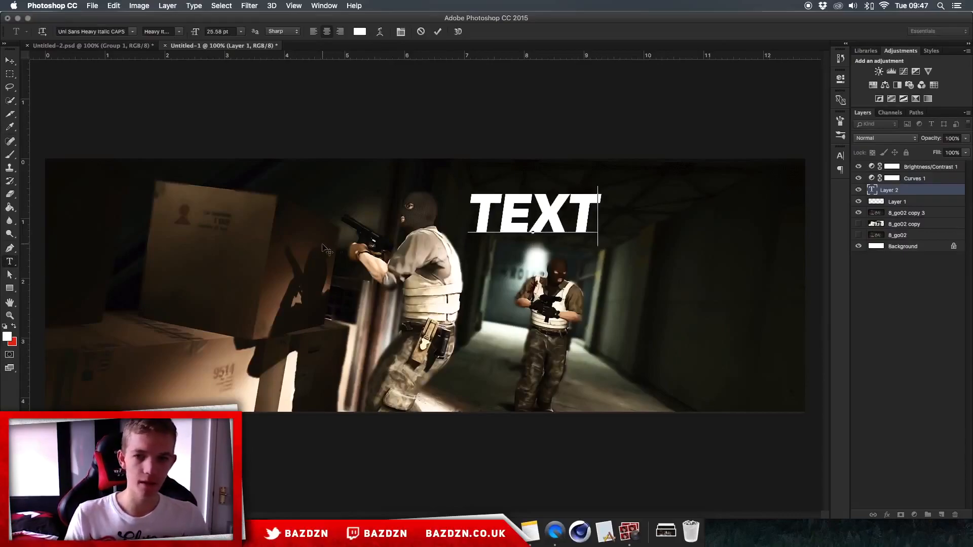
pyautogui.press('super+a')
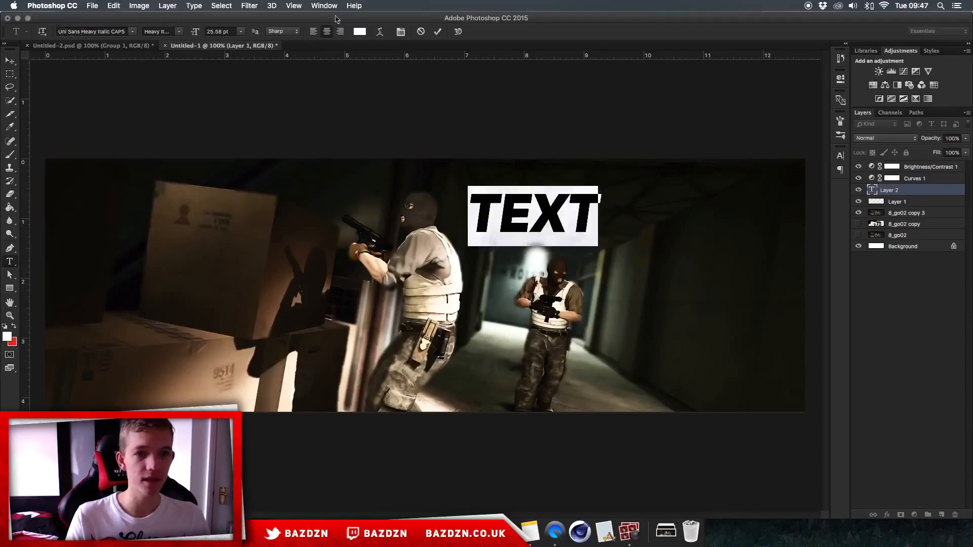
pyautogui.click(439, 31)
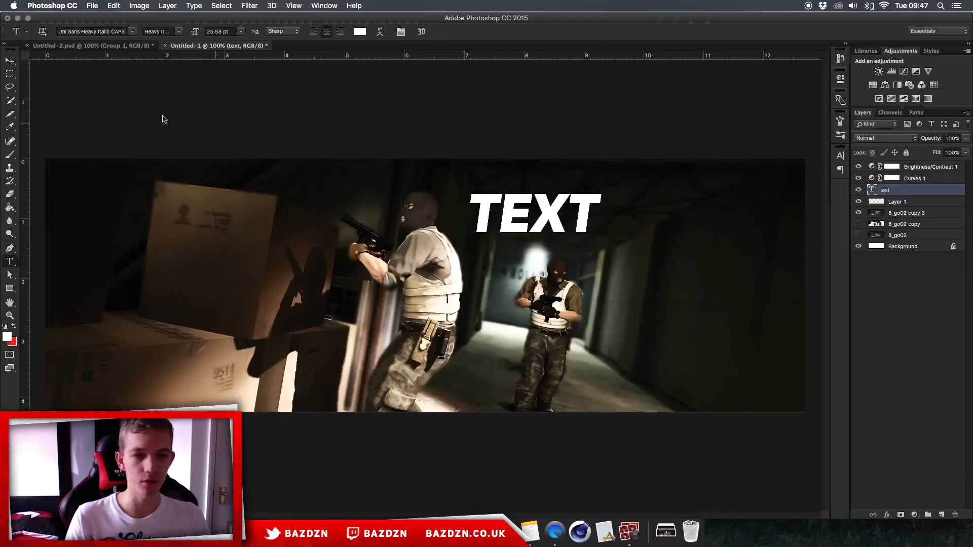
# Step: Move the text down onto the corridor wall beside the standing soldier
pyautogui.click(11, 61)
pyautogui.moveTo(554, 213); pyautogui.dragTo(677, 290)
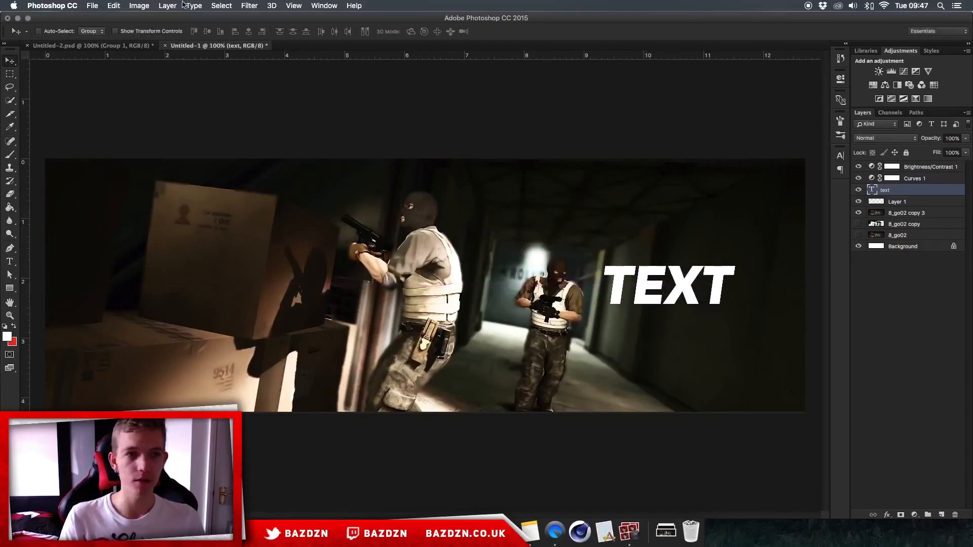
pyautogui.click(122, 4)
pyautogui.click(717, 289)
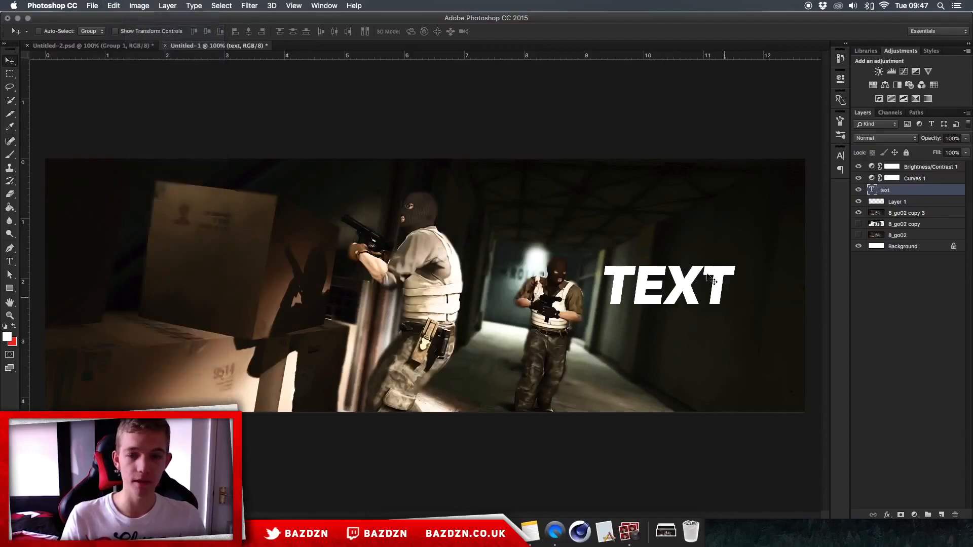
pyautogui.press('t')
pyautogui.click(654, 281)
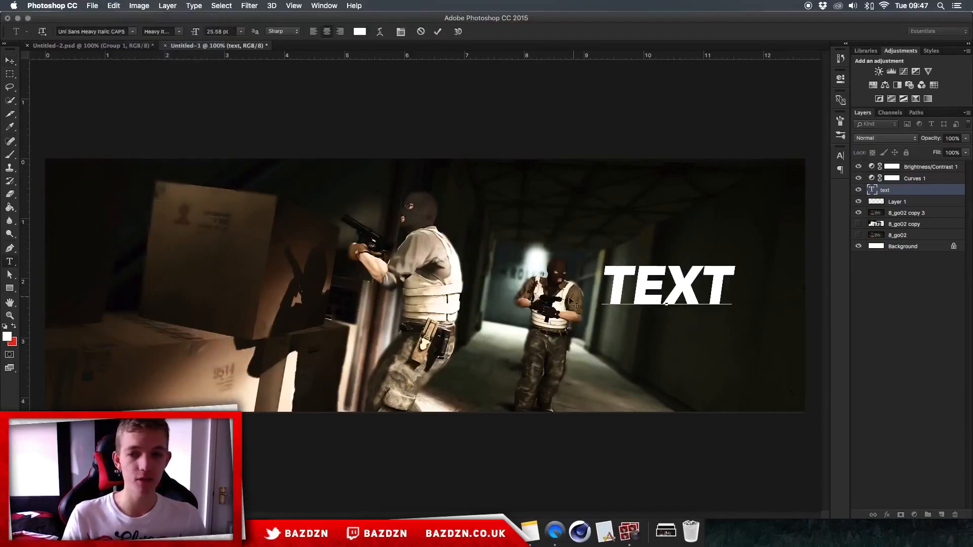
pyautogui.press('super')
pyautogui.press('super+a')
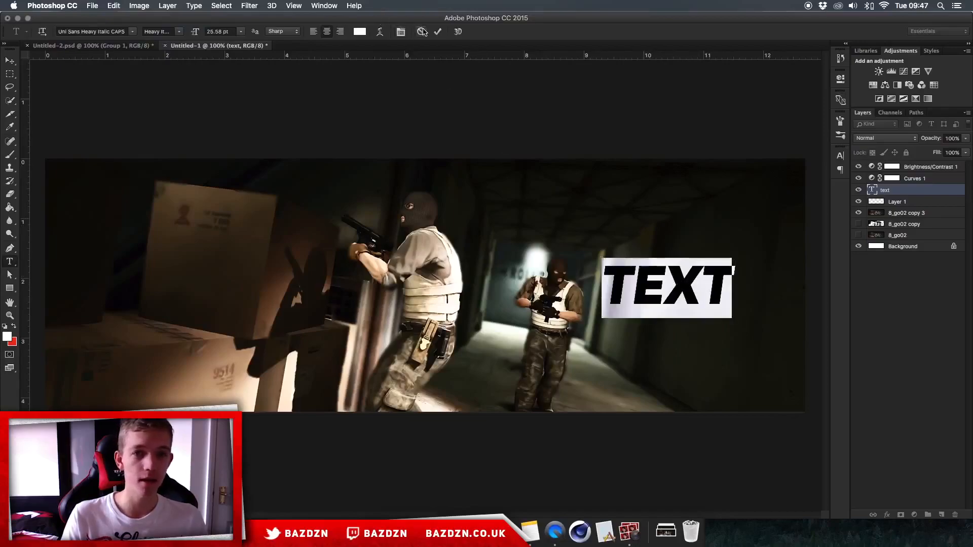
pyautogui.click(438, 32)
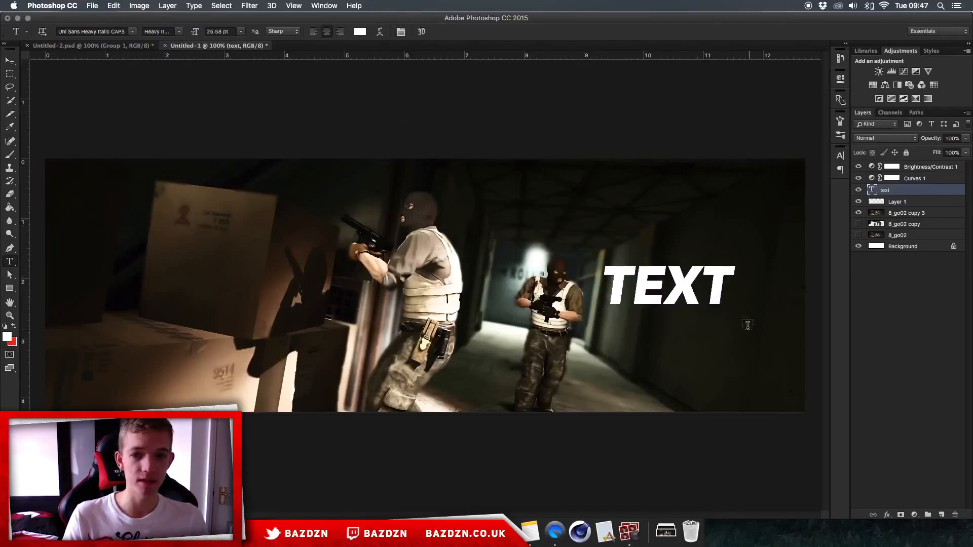
pyautogui.click(661, 287)
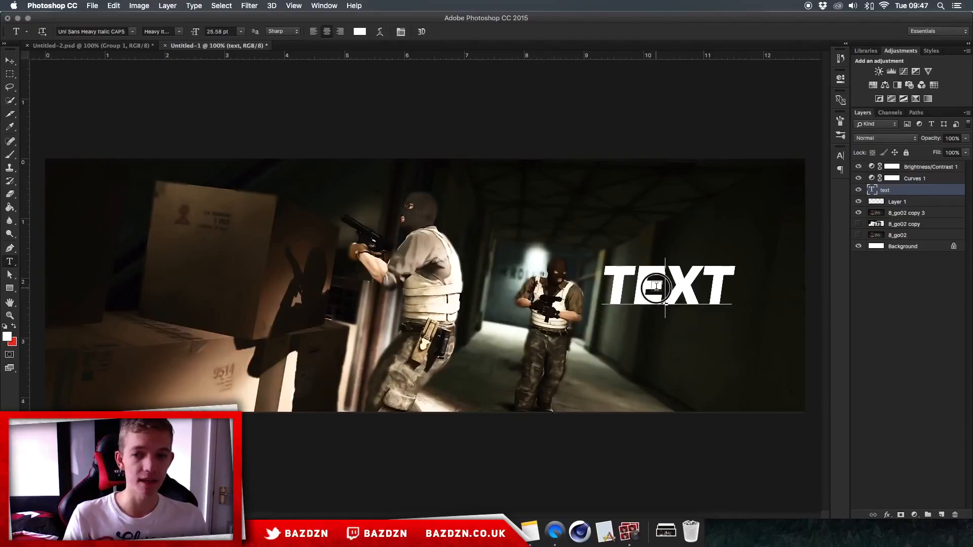
pyautogui.click(437, 32)
pyautogui.press('v')
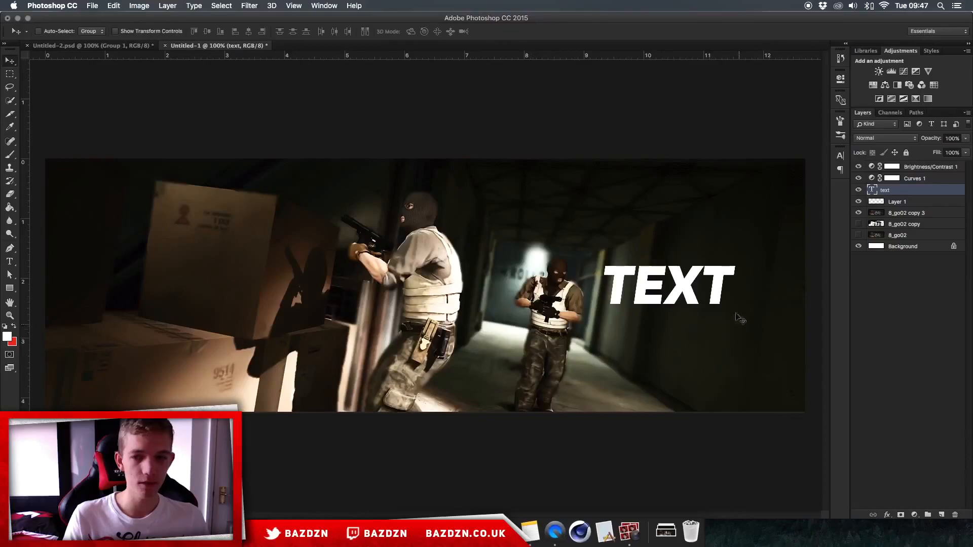
# Step: Start a Perspective Warp on the text, rasterizing its layer, and lay out a rectangular plane around the word "TEXT"
pyautogui.click(111, 5)
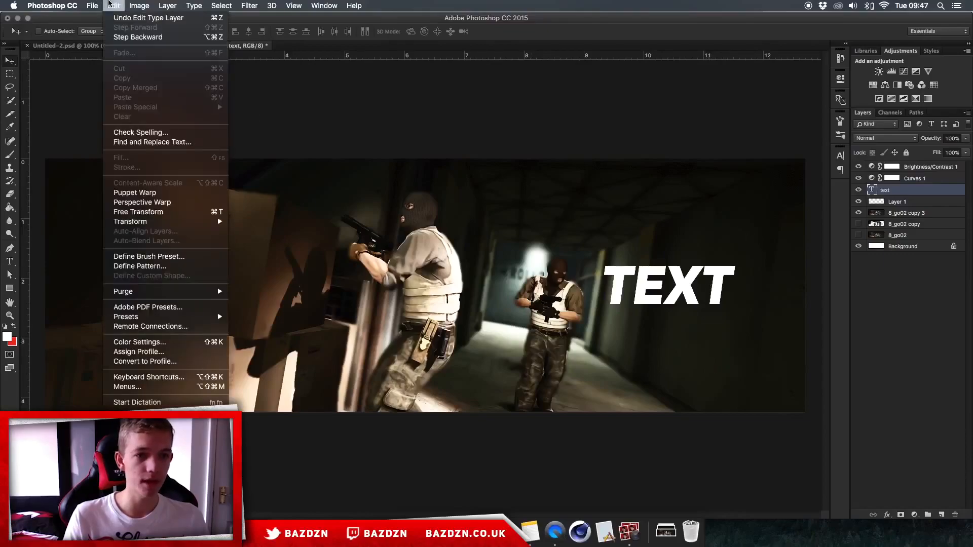
pyautogui.click(167, 204)
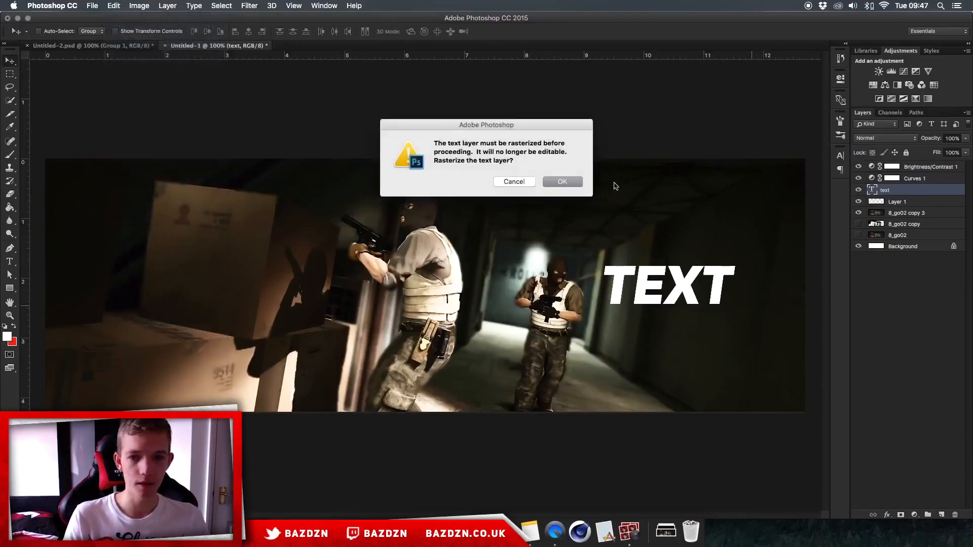
pyautogui.click(553, 181)
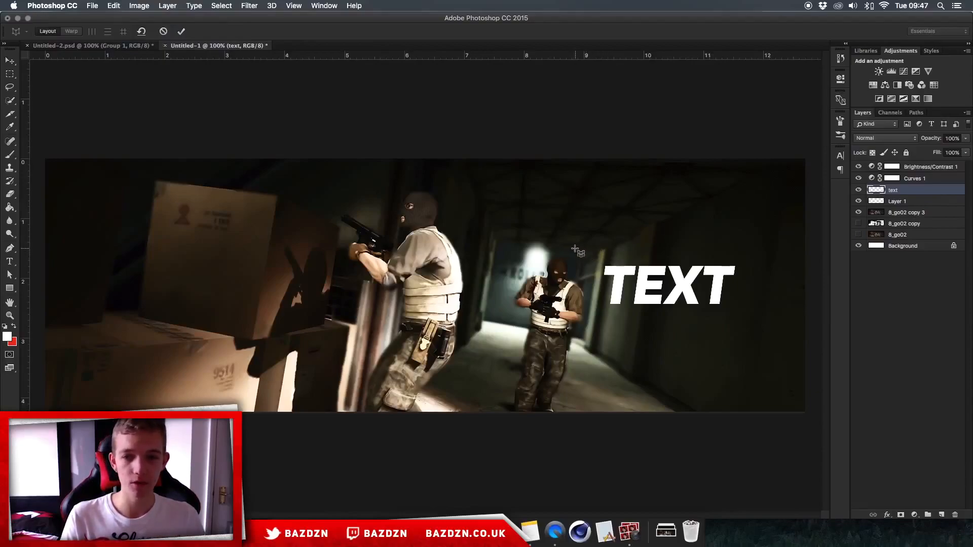
pyautogui.moveTo(565, 244); pyautogui.dragTo(772, 324)
pyautogui.press('Return')
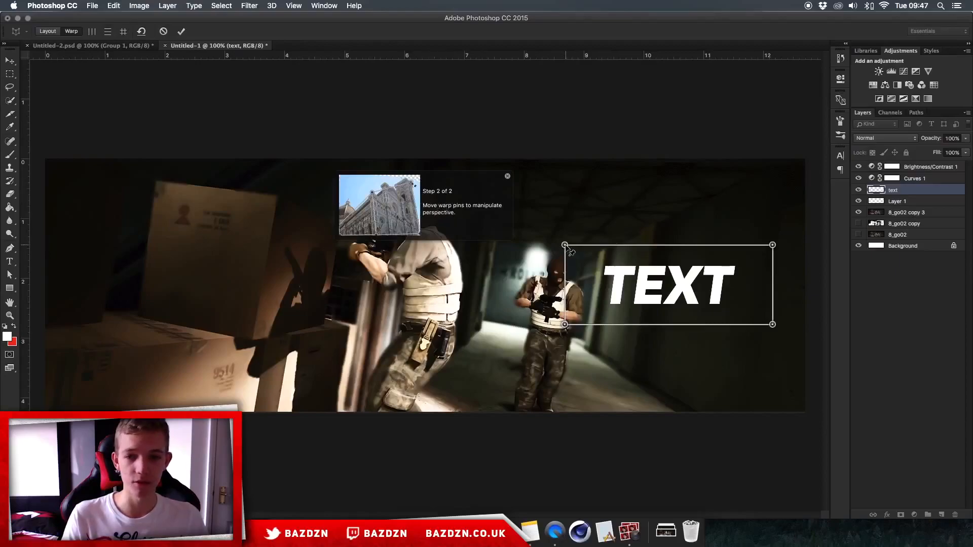
# Step: Warp the text plane's corners to follow the perspective of the corridor wall, narrowing toward the soldiers, and apply the warp
pyautogui.moveTo(773, 246); pyautogui.dragTo(789, 206)
pyautogui.moveTo(773, 326)
pyautogui.mouseDown()
pyautogui.moveTo(801, 328)
pyautogui.moveTo(790, 331)
pyautogui.mouseUp()
pyautogui.moveTo(565, 245); pyautogui.dragTo(682, 248)
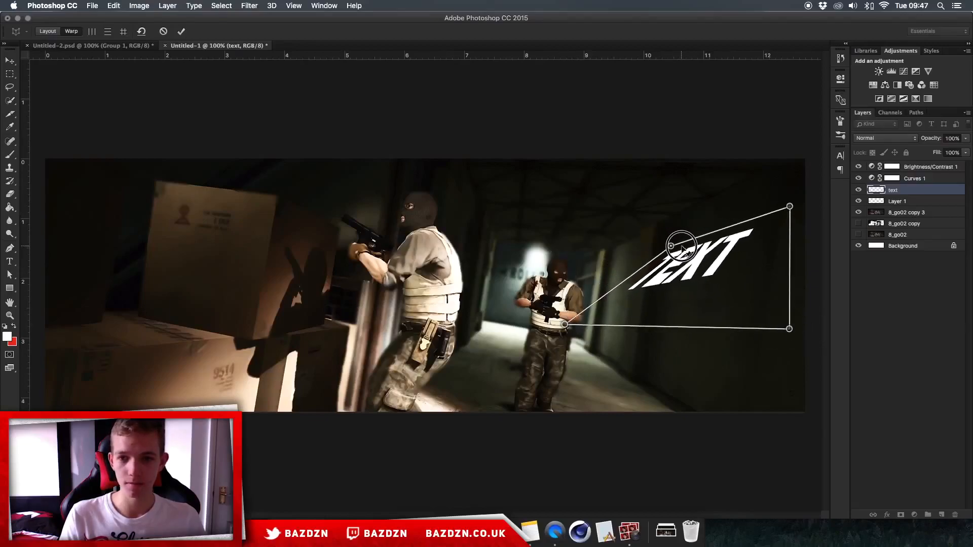
pyautogui.moveTo(575, 328); pyautogui.dragTo(668, 308)
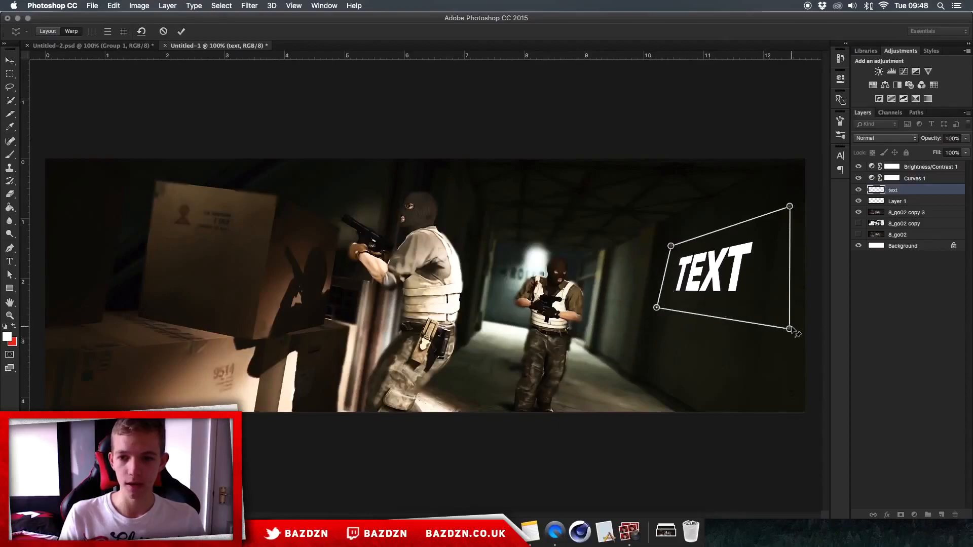
pyautogui.moveTo(790, 328)
pyautogui.mouseDown()
pyautogui.moveTo(797, 346)
pyautogui.moveTo(792, 328)
pyautogui.mouseUp()
pyautogui.moveTo(790, 207)
pyautogui.mouseDown()
pyautogui.moveTo(769, 206)
pyautogui.moveTo(795, 223)
pyautogui.moveTo(782, 225)
pyautogui.mouseUp()
pyautogui.moveTo(794, 329); pyautogui.dragTo(763, 331)
pyautogui.moveTo(663, 309); pyautogui.dragTo(659, 312)
pyautogui.press('Return')
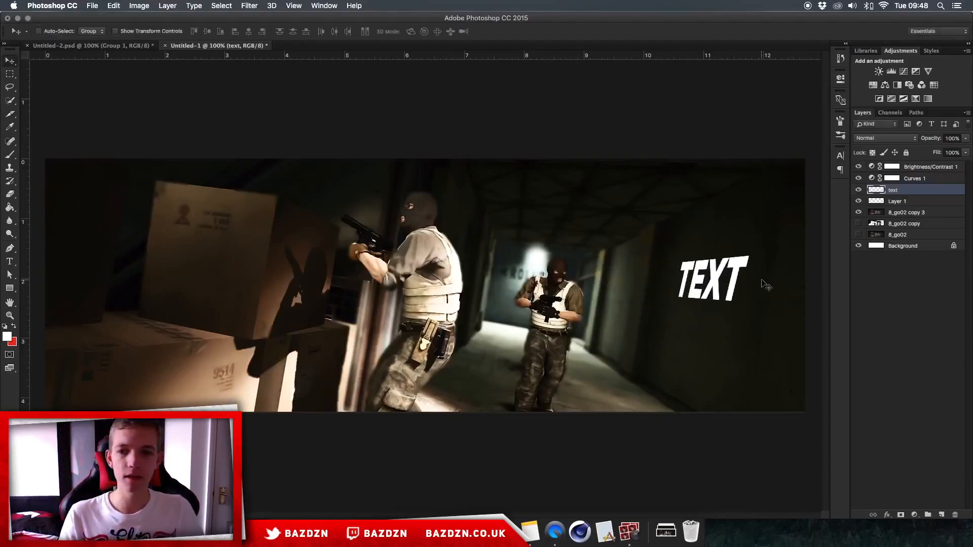
# Step: Enable Gradient Overlay and Drop Shadow effects in the layer style of the warped text
pyautogui.doubleClick(918, 191)
pyautogui.moveTo(554, 100); pyautogui.dragTo(408, 101)
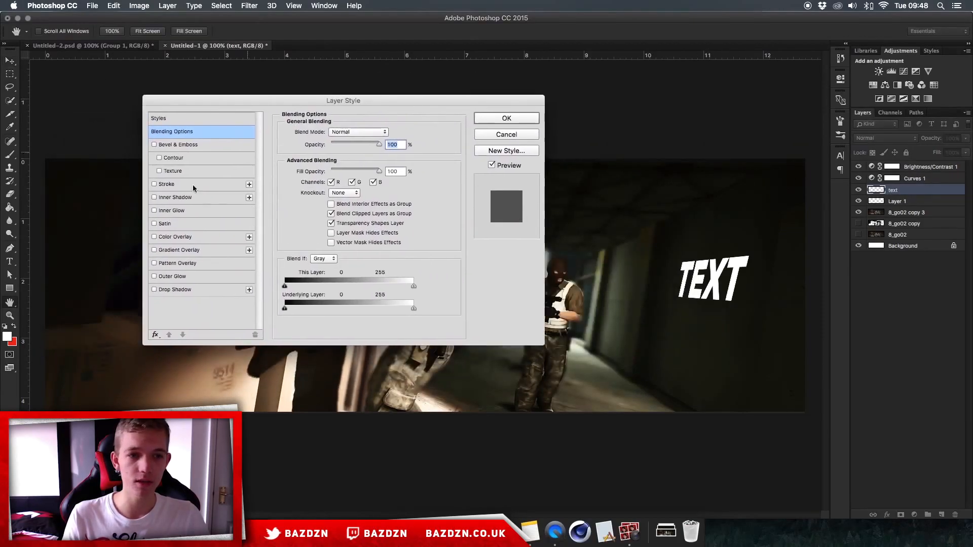
pyautogui.click(181, 250)
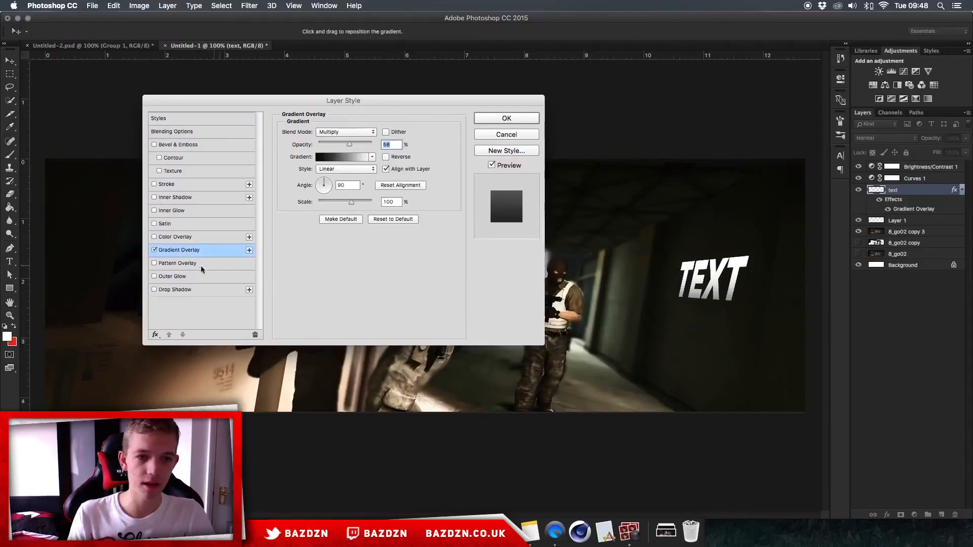
pyautogui.click(197, 289)
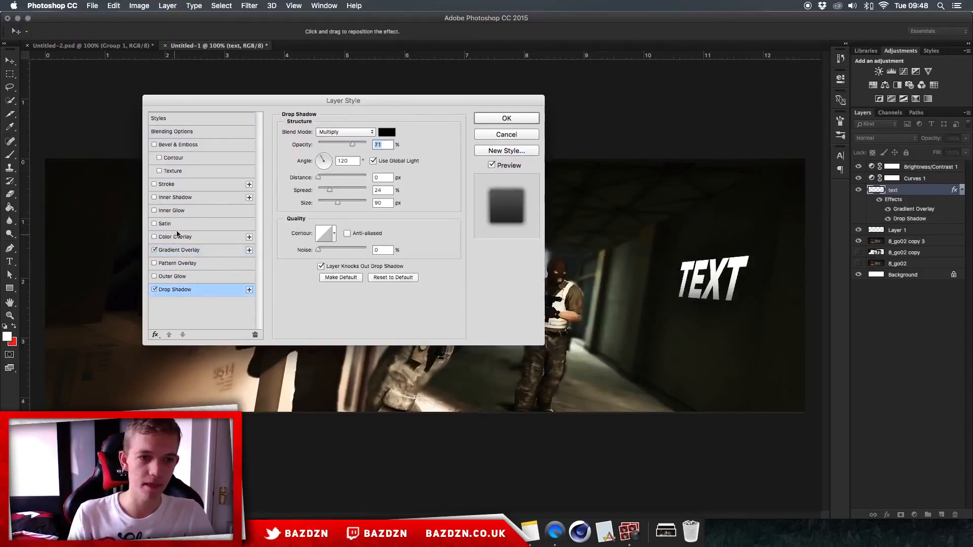
# Step: Set the text's gradient overlay to the Black, White preset with Multiply blending and 59% opacity
pyautogui.click(196, 250)
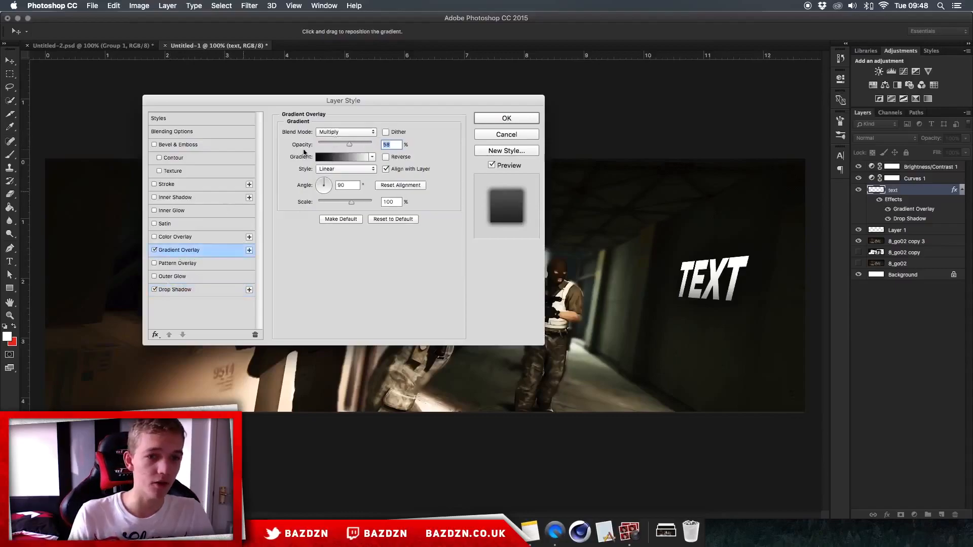
pyautogui.click(339, 129)
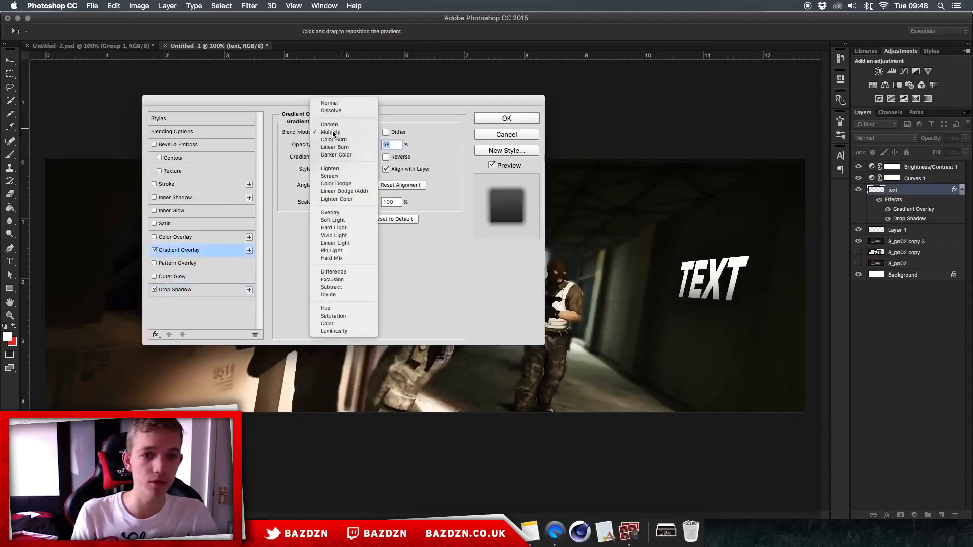
pyautogui.click(336, 131)
pyautogui.click(358, 159)
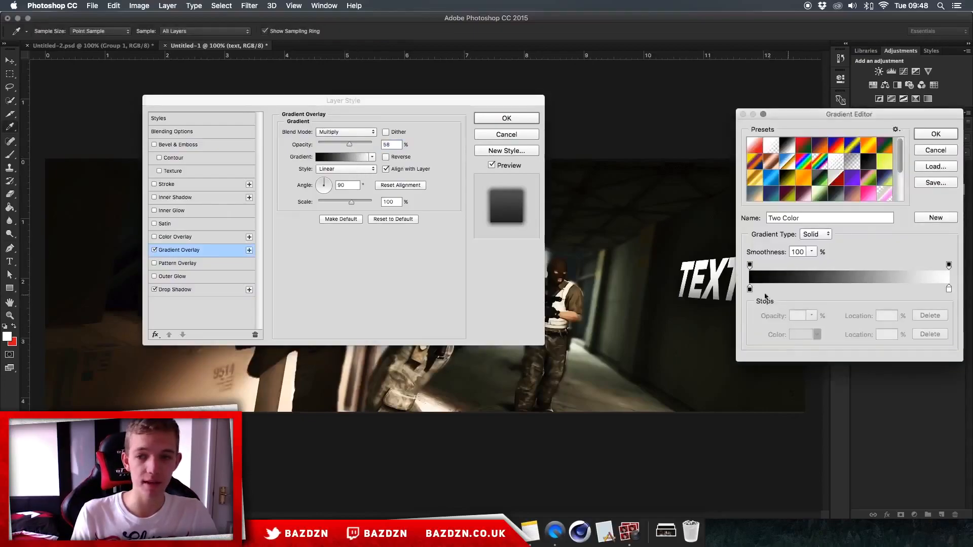
pyautogui.click(786, 147)
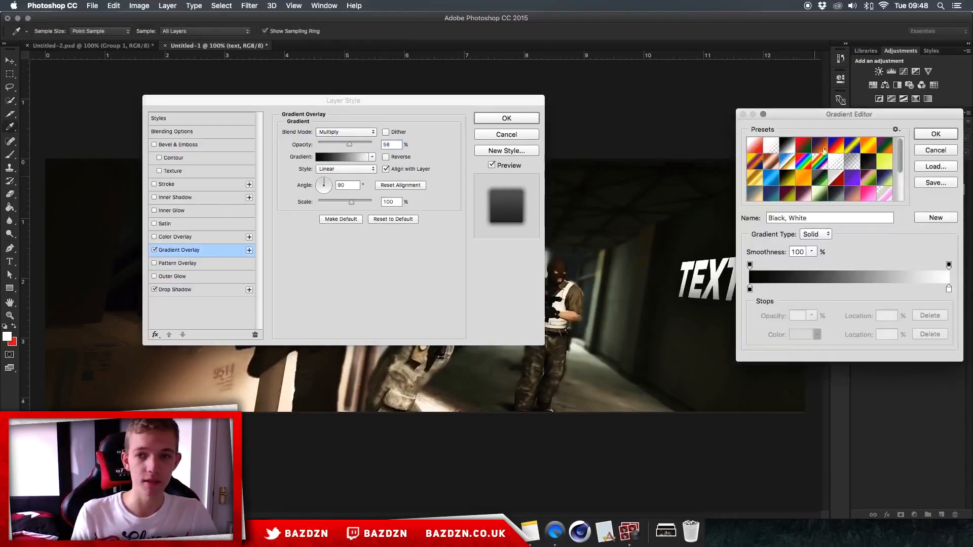
pyautogui.click(922, 132)
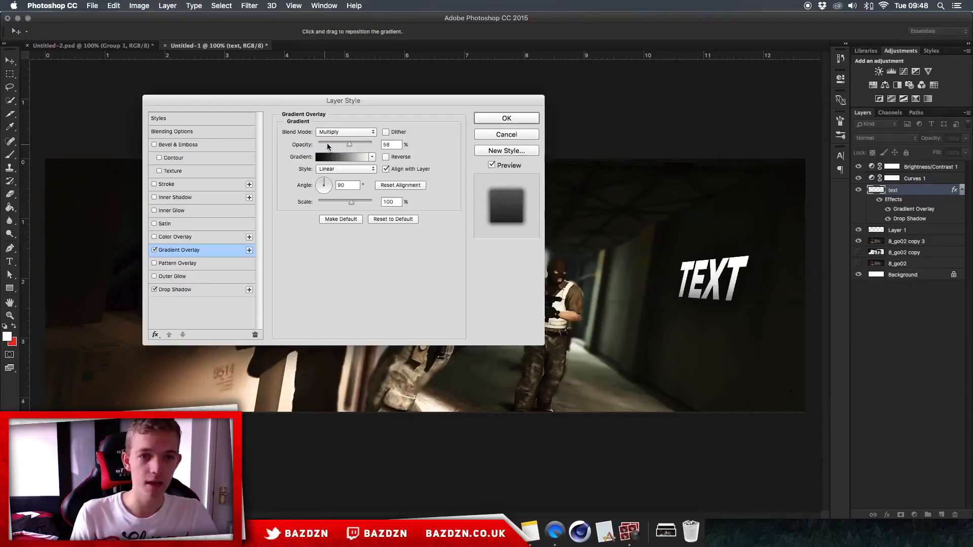
pyautogui.moveTo(357, 142)
pyautogui.mouseDown()
pyautogui.moveTo(417, 144)
pyautogui.moveTo(350, 145)
pyautogui.mouseUp()
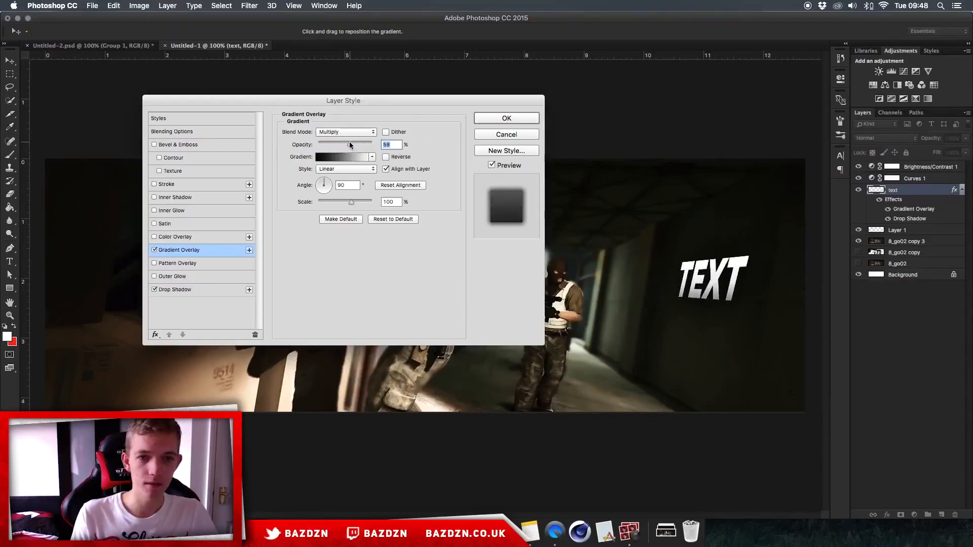
# Step: Set the text's drop shadow size to 46 px and apply the layer style
pyautogui.click(191, 288)
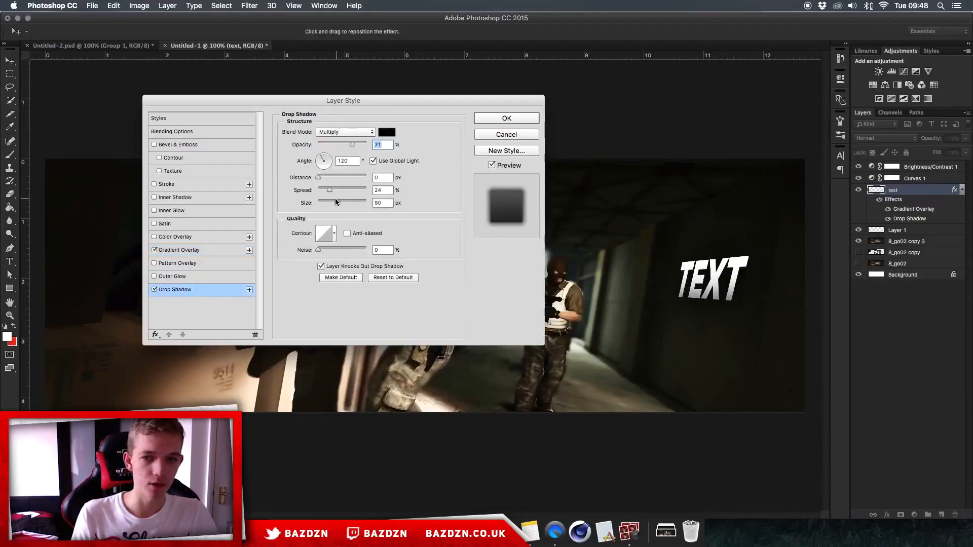
pyautogui.moveTo(334, 201); pyautogui.dragTo(329, 201)
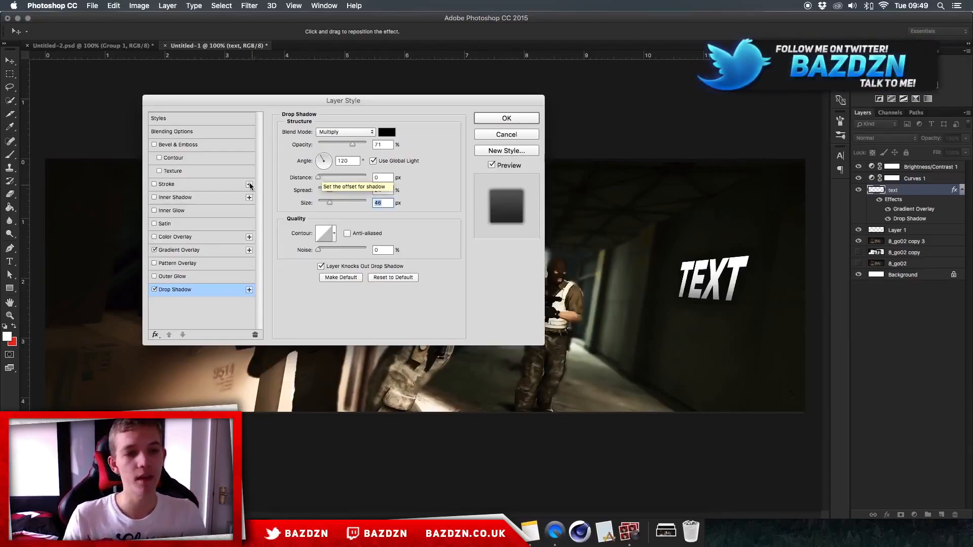
pyautogui.click(516, 121)
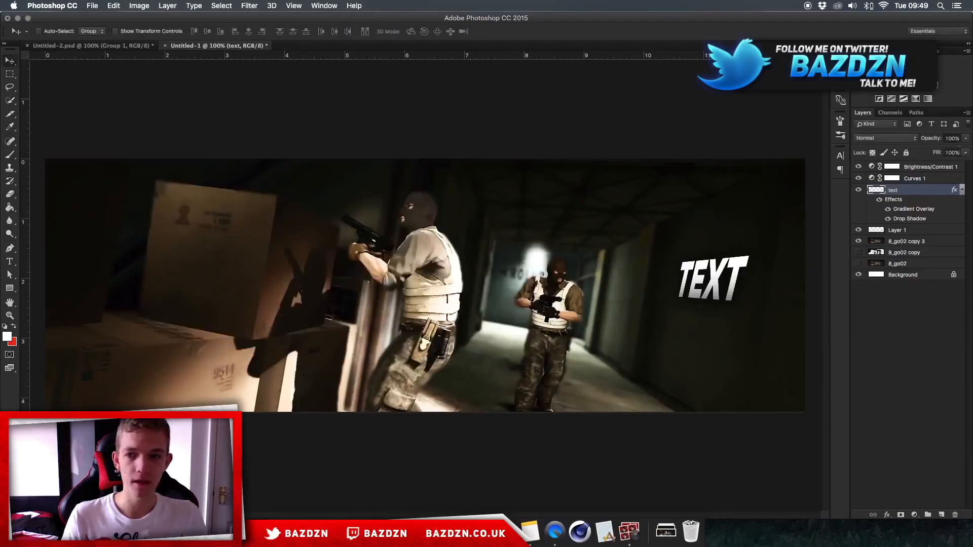
# Step: Set the warped text layer's blend mode to Overlay and shift the text slightly along the wall toward the soldiers
pyautogui.click(876, 142)
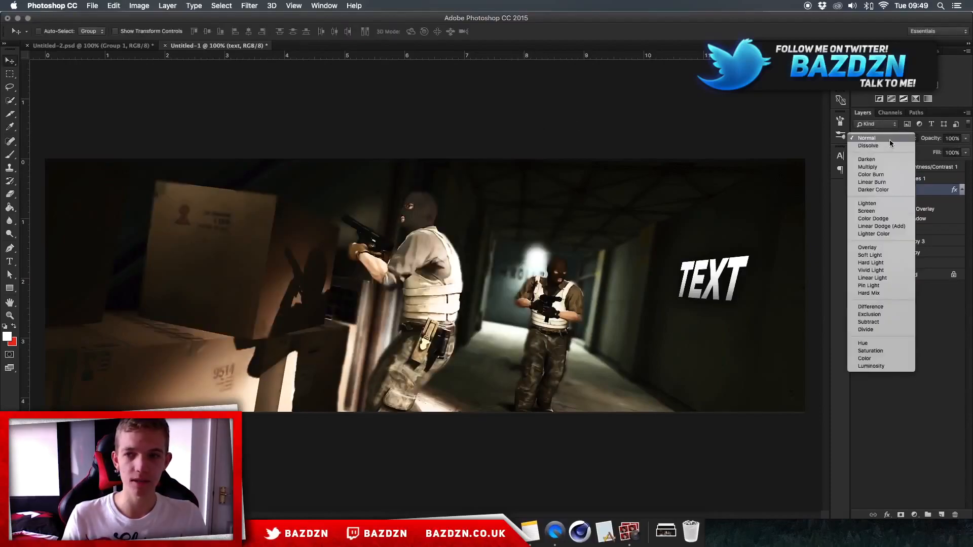
pyautogui.click(877, 249)
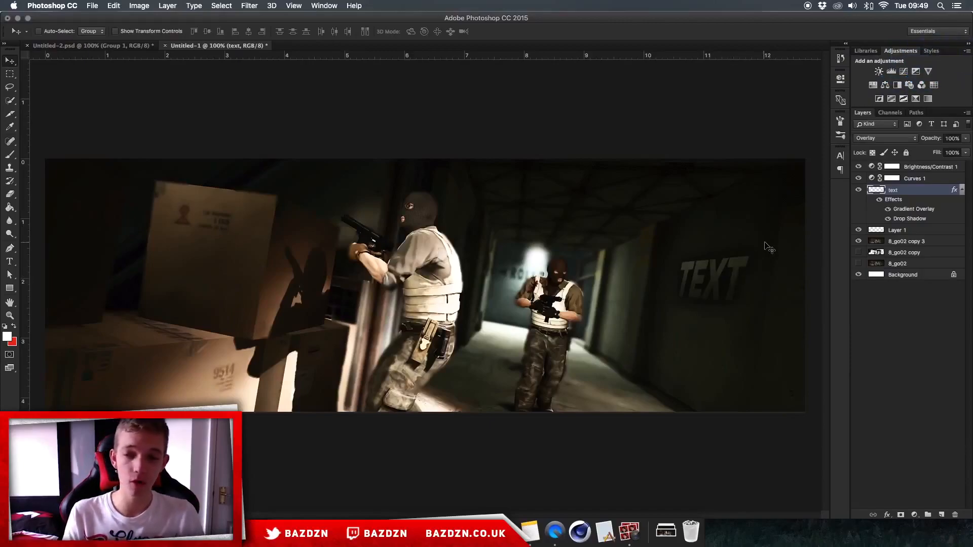
pyautogui.moveTo(729, 268); pyautogui.dragTo(739, 276)
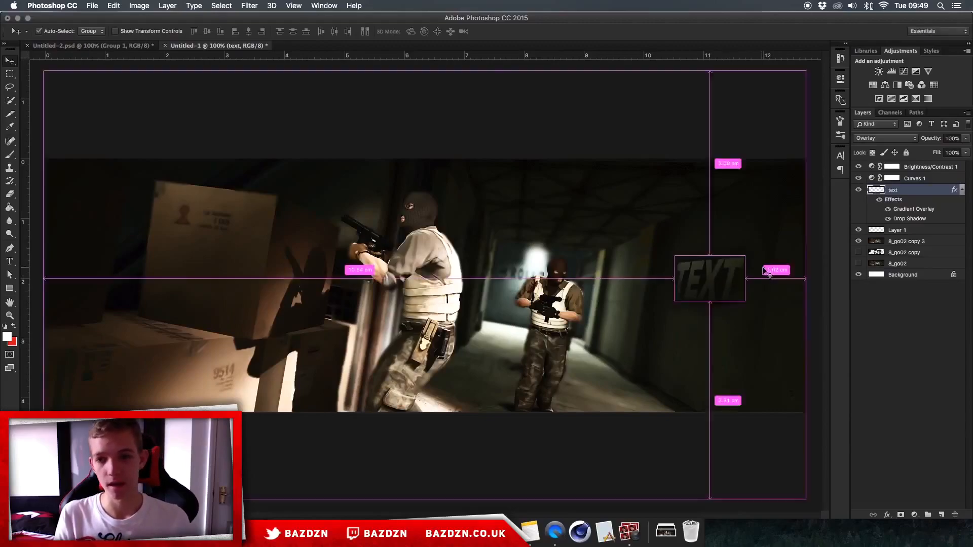
pyautogui.press('super+t')
pyautogui.moveTo(788, 269); pyautogui.dragTo(789, 272)
pyautogui.press('Return')
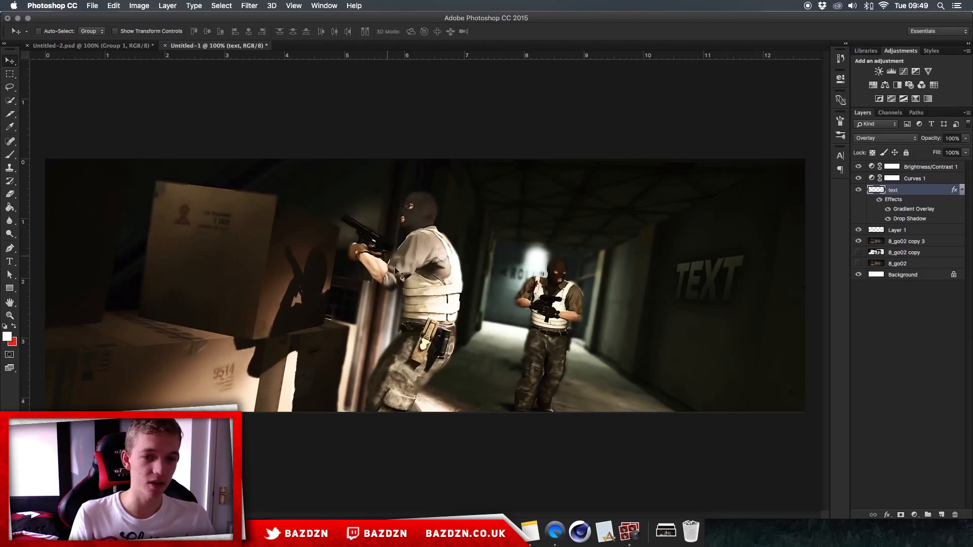
# Step: Add a second white text "TEXT" in Uni Sans Heavy Italic CAPS at 25.58 pt, directly above the 8_go02 copy 3 layer
pyautogui.press('super+plus')
pyautogui.press('super+minus')
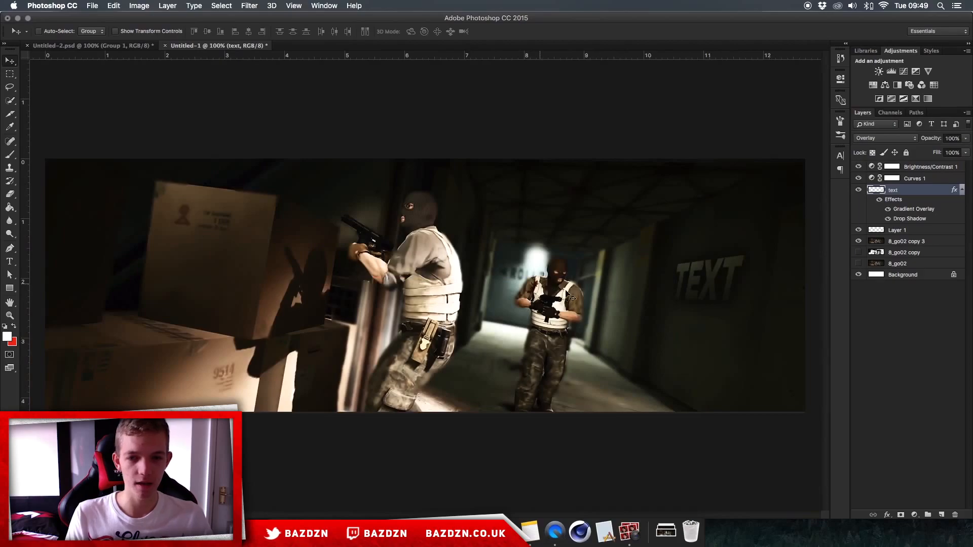
pyautogui.click(907, 242)
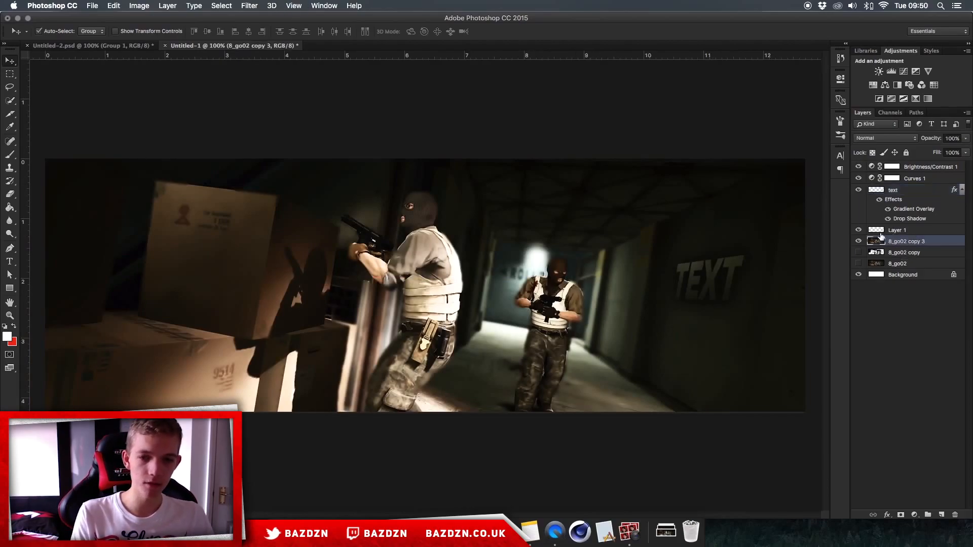
pyautogui.press('t')
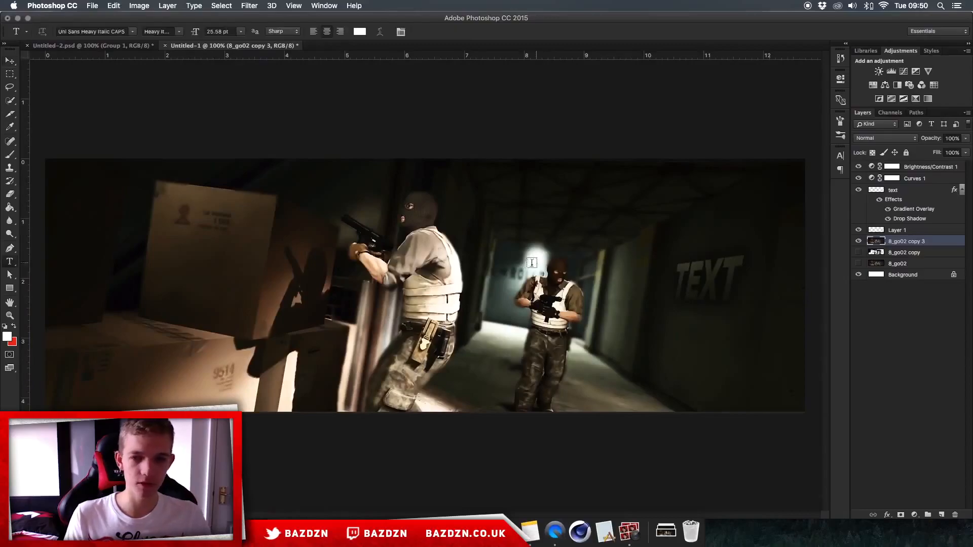
pyautogui.click(495, 260)
pyautogui.write('TEXT')
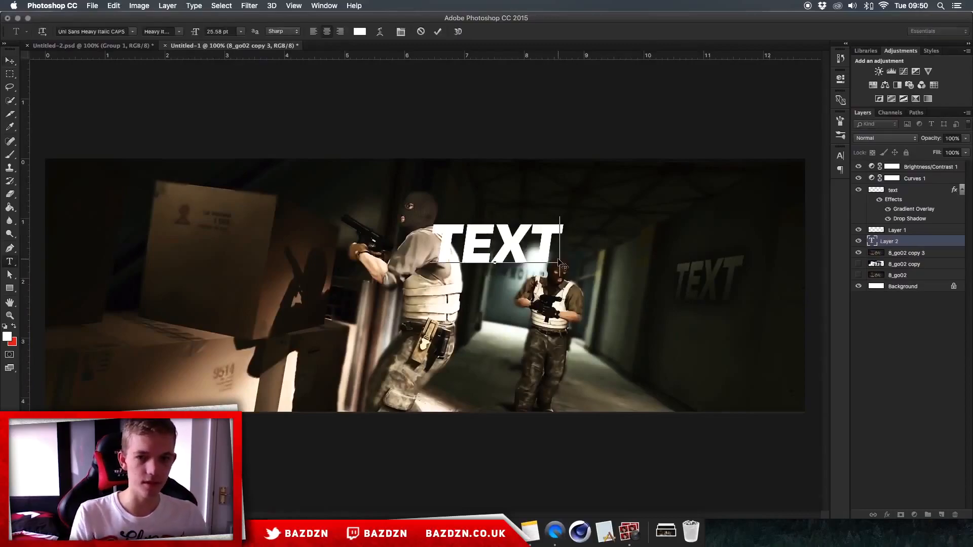
pyautogui.click(438, 32)
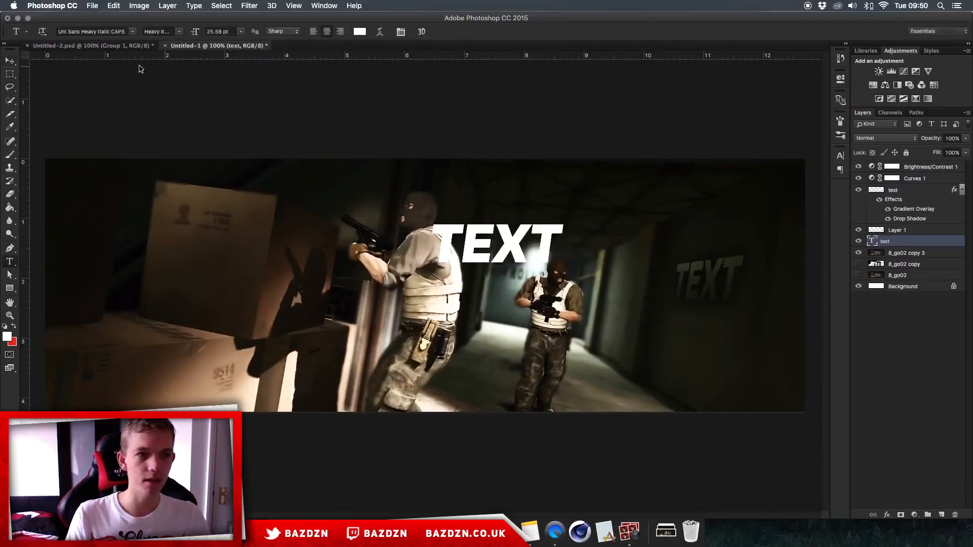
# Step: Move the new text up over the corridor ceiling, clear of both soldiers and above the wall text
pyautogui.click(9, 60)
pyautogui.moveTo(463, 233); pyautogui.dragTo(581, 183)
pyautogui.press('super+r')
pyautogui.press('super+r')
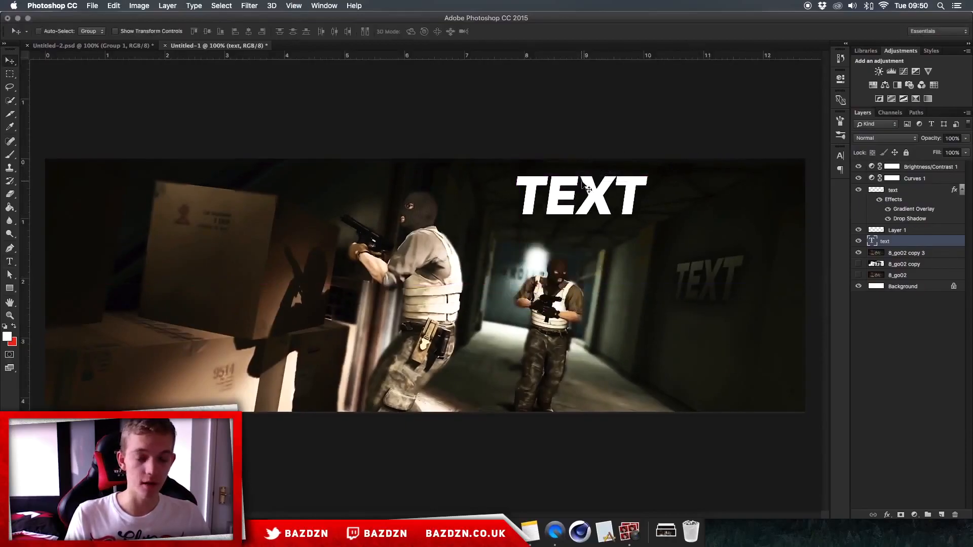
pyautogui.moveTo(637, 206); pyautogui.dragTo(696, 198)
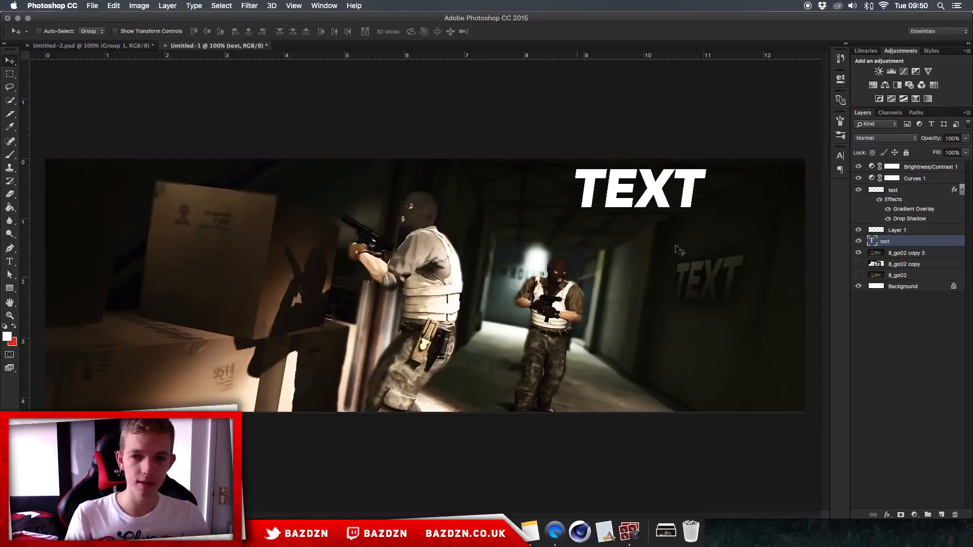
# Step: Lasso the near soldier's torso on the 8_go02 copy 3 layer and copy the selection to a new layer
pyautogui.click(905, 255)
pyautogui.click(858, 253)
pyautogui.click(858, 253)
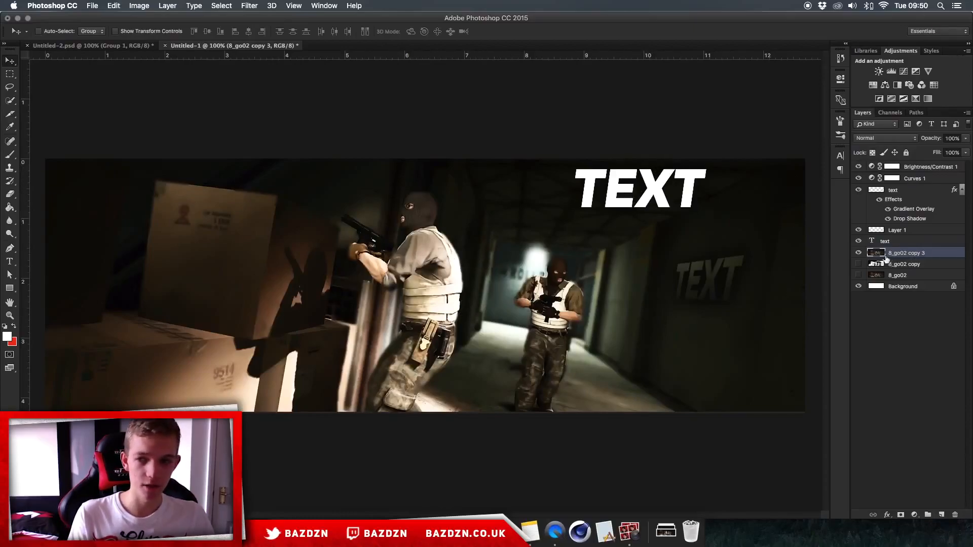
pyautogui.click(10, 88)
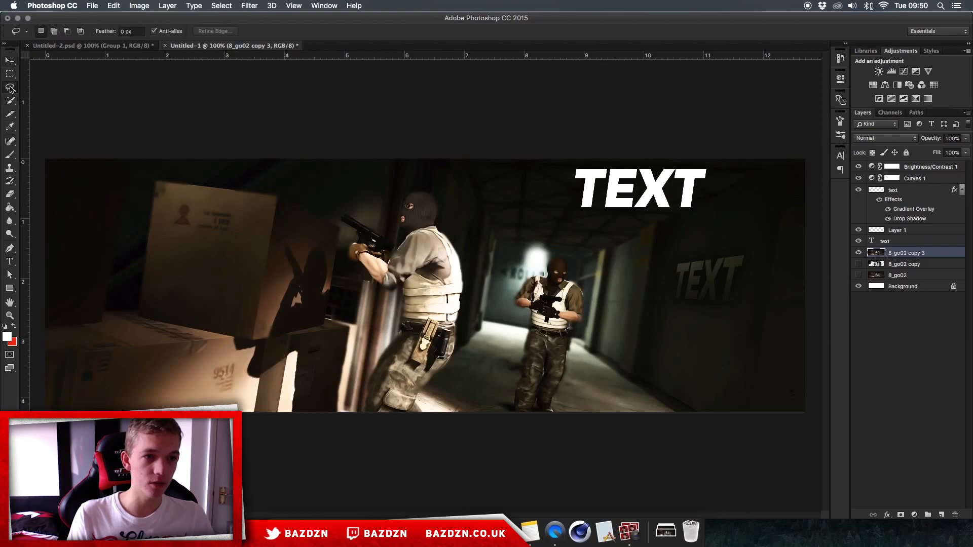
pyautogui.click(11, 89)
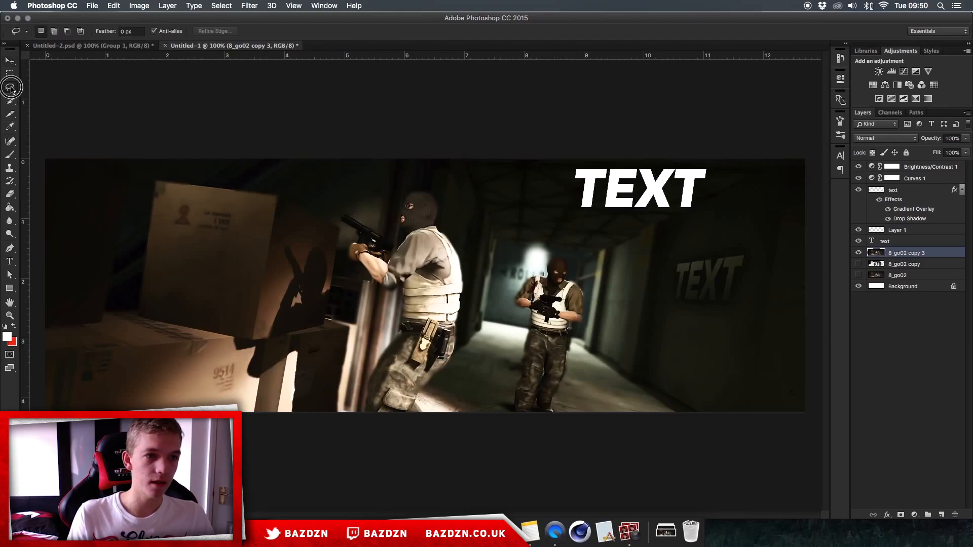
pyautogui.press('super+plus')
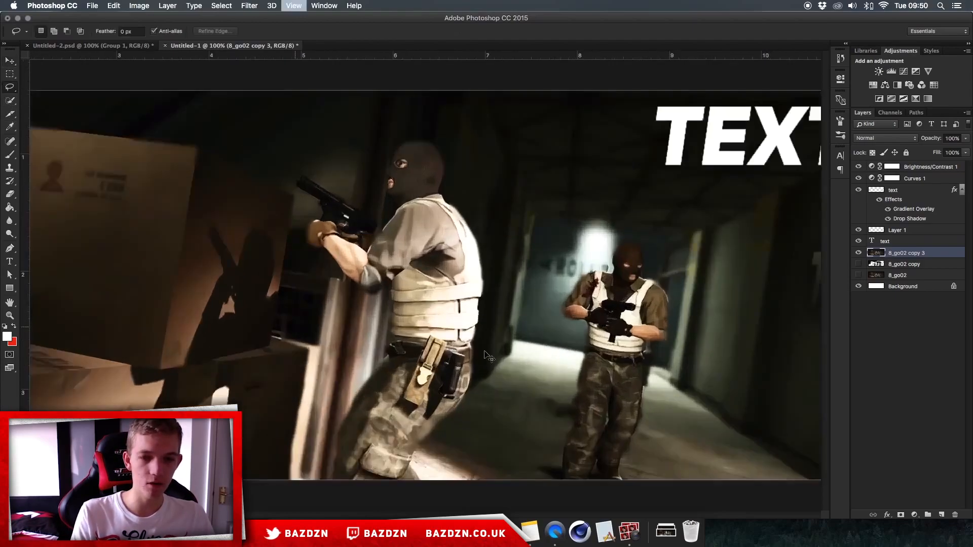
pyautogui.press('super+minus')
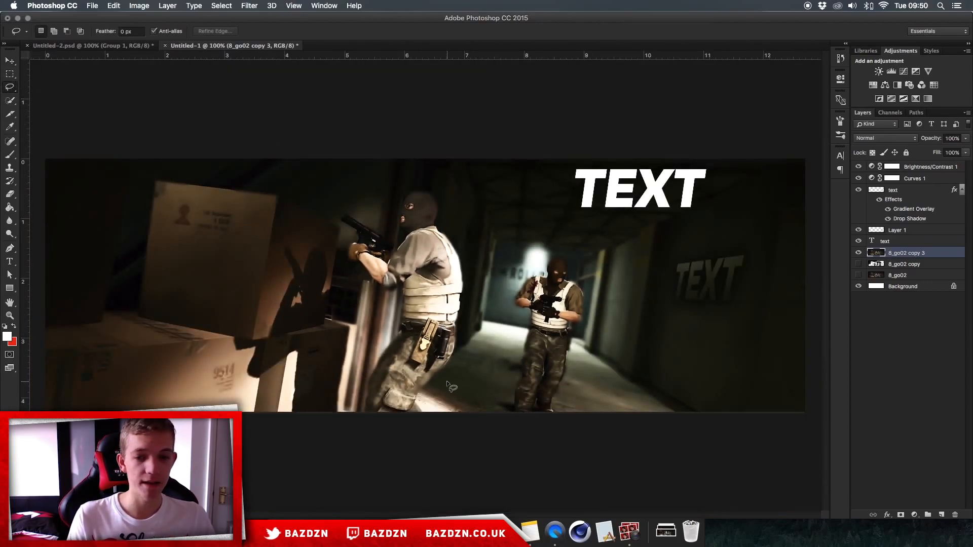
pyautogui.press('super+plus')
pyautogui.press('super+minus')
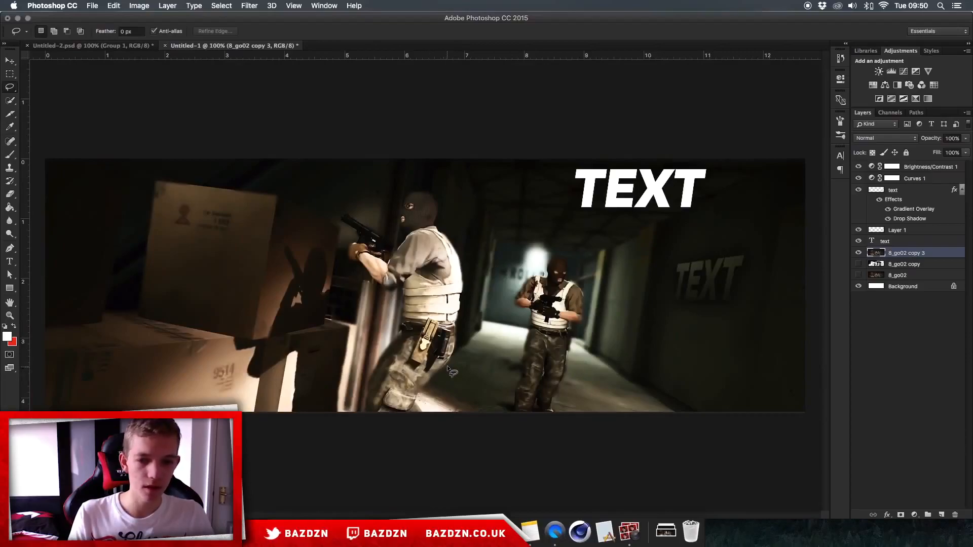
pyautogui.moveTo(443, 365)
pyautogui.mouseDown()
pyautogui.moveTo(461, 286)
pyautogui.moveTo(451, 242)
pyautogui.moveTo(434, 235)
pyautogui.moveTo(402, 249)
pyautogui.moveTo(381, 304)
pyautogui.moveTo(389, 332)
pyautogui.moveTo(418, 366)
pyautogui.moveTo(436, 369)
pyautogui.mouseUp()
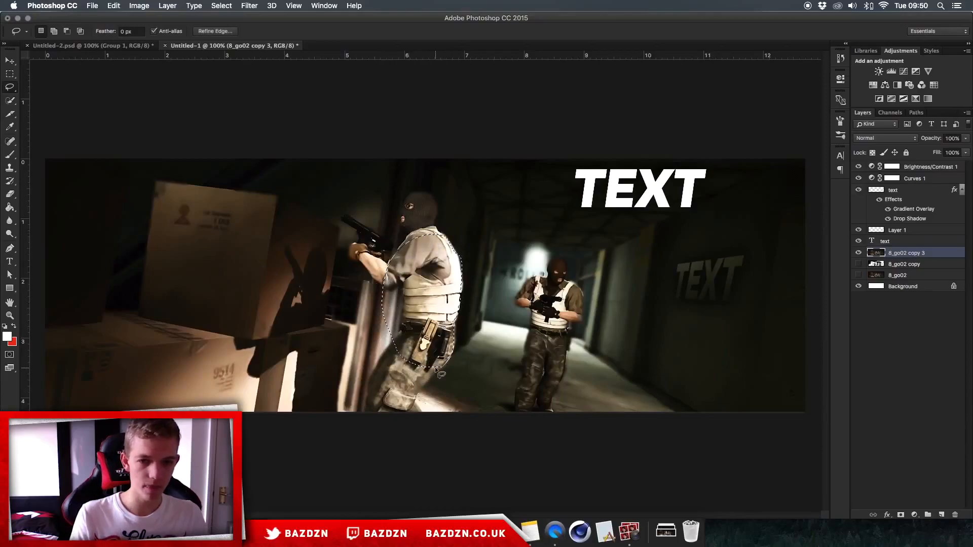
pyautogui.press('super+j')
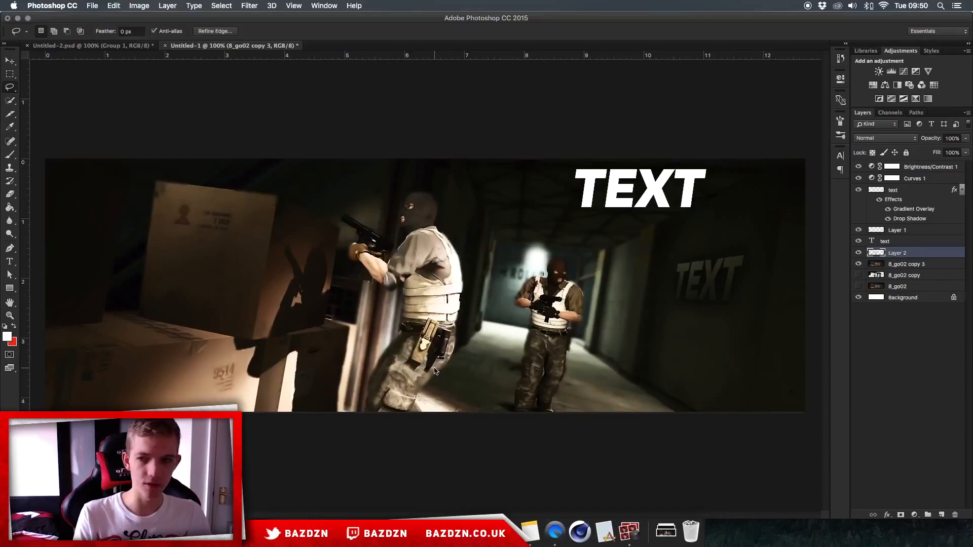
# Step: Hide the 8_go02 copy 3 layer and erase the dark background fringe along the torso copy's back with a 60 px eraser at 100% hardness
pyautogui.click(859, 264)
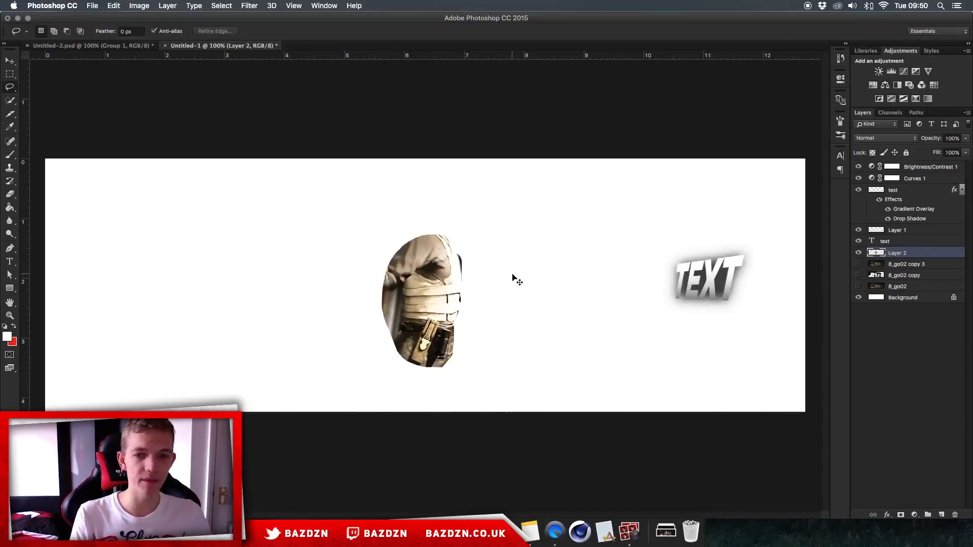
pyautogui.press('super+equal')
pyautogui.press('e')
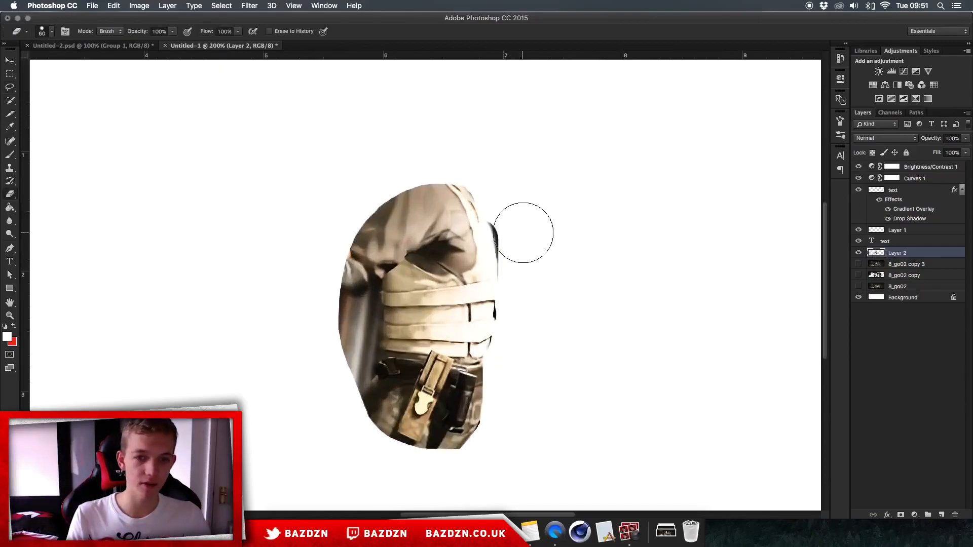
pyautogui.rightClick(540, 253)
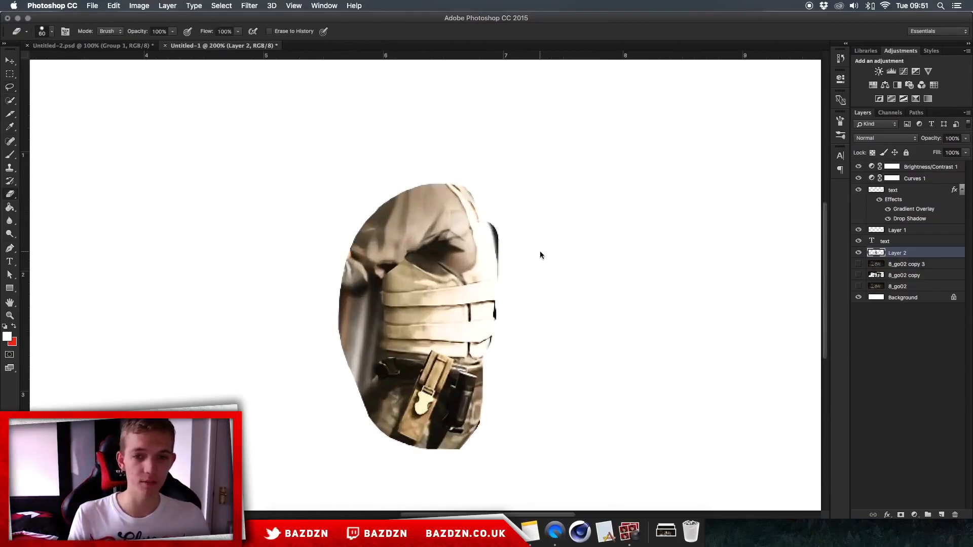
pyautogui.click(124, 196)
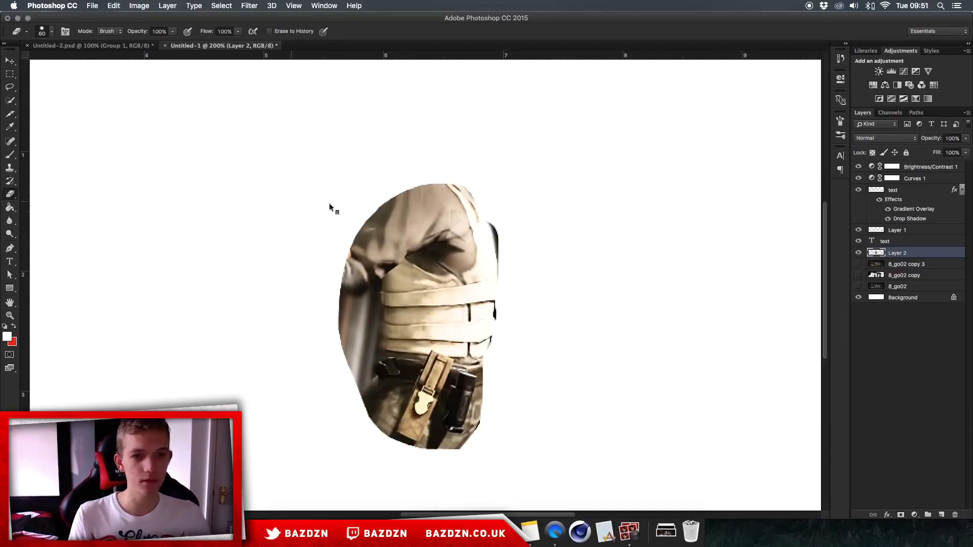
pyautogui.rightClick(491, 239)
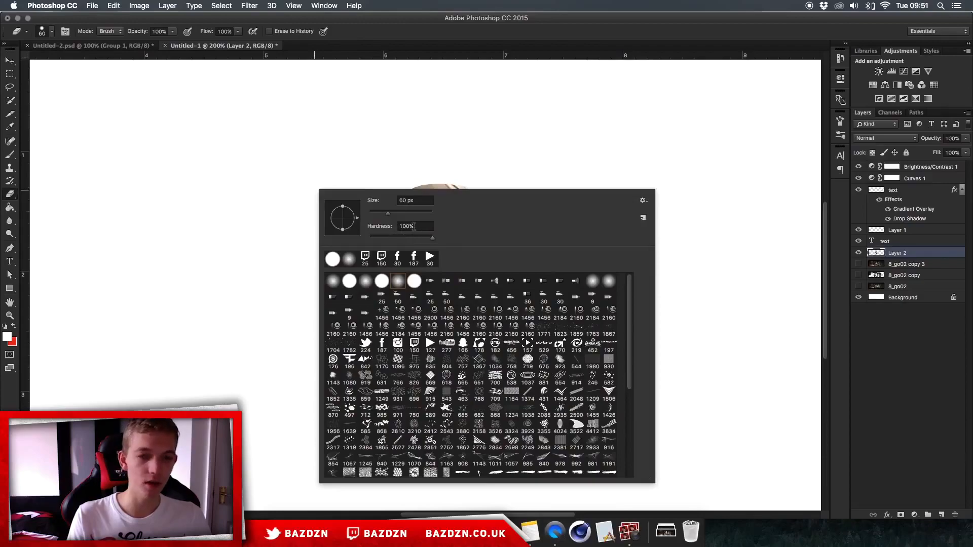
pyautogui.click(237, 202)
pyautogui.moveTo(525, 235)
pyautogui.mouseDown()
pyautogui.moveTo(520, 218)
pyautogui.moveTo(530, 260)
pyautogui.moveTo(517, 213)
pyautogui.mouseUp()
pyautogui.click(517, 213)
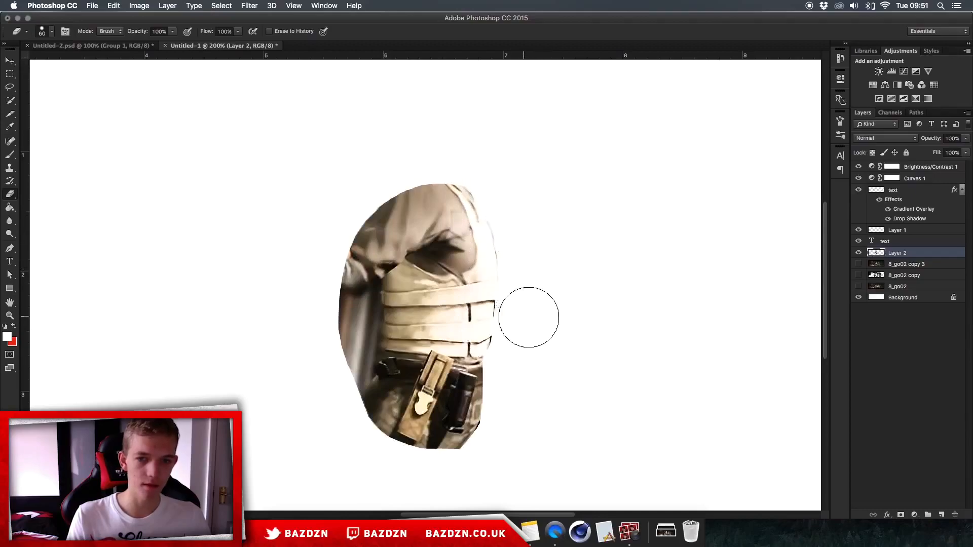
# Step: Check the torso cutout with and without the 8_go02 copy 3 layer, leaving that layer visible
pyautogui.press('super+minus')
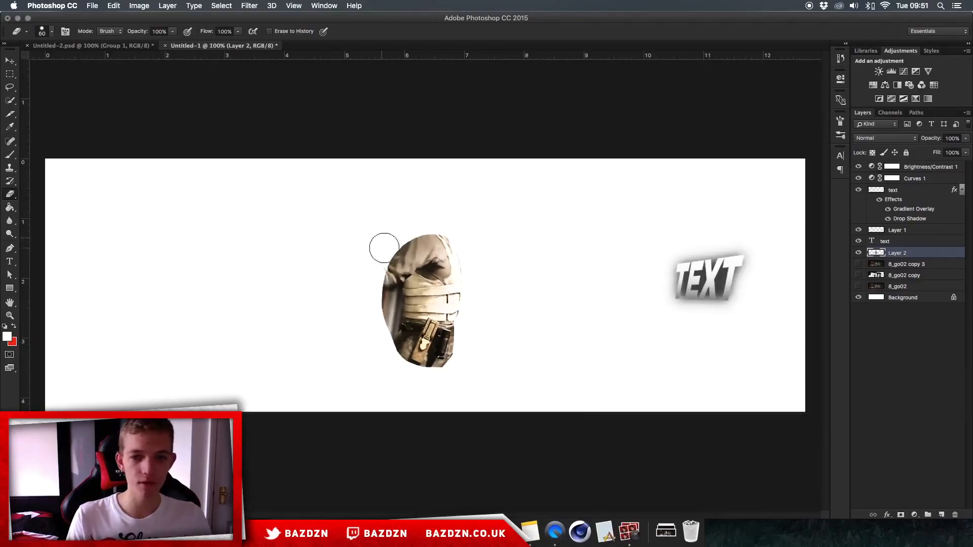
pyautogui.click(858, 264)
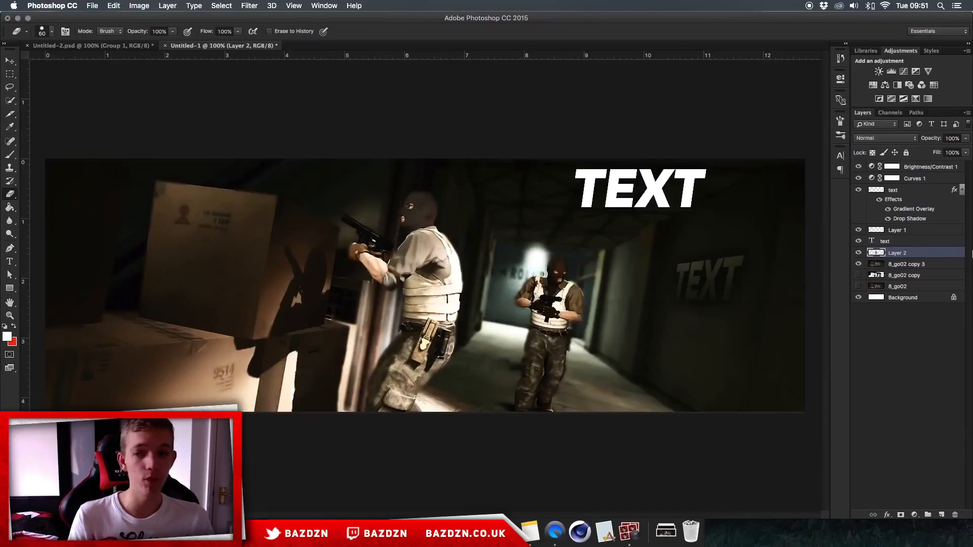
pyautogui.click(858, 263)
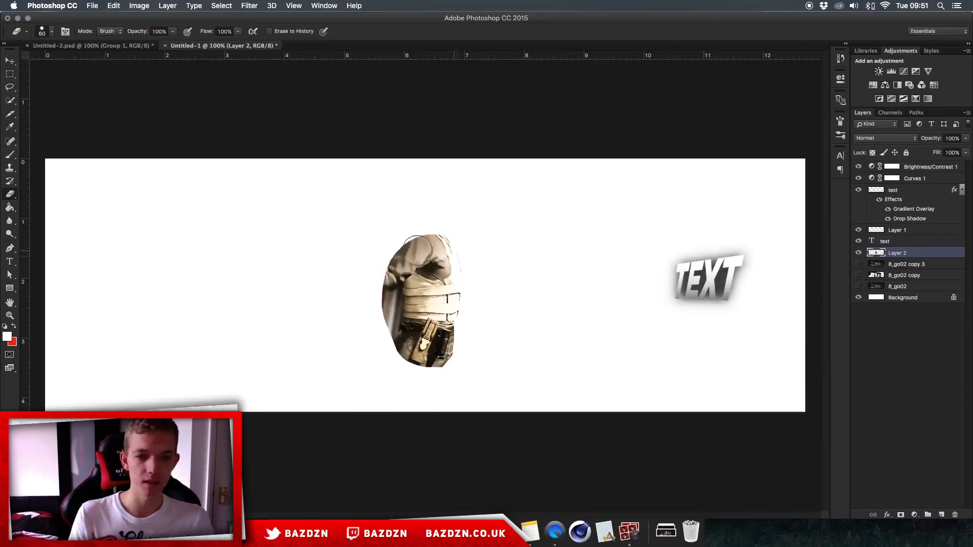
pyautogui.click(859, 264)
# Step: Move the white text down between the two soldiers and place its layer below the torso cutout, Layer 2
pyautogui.press('v')
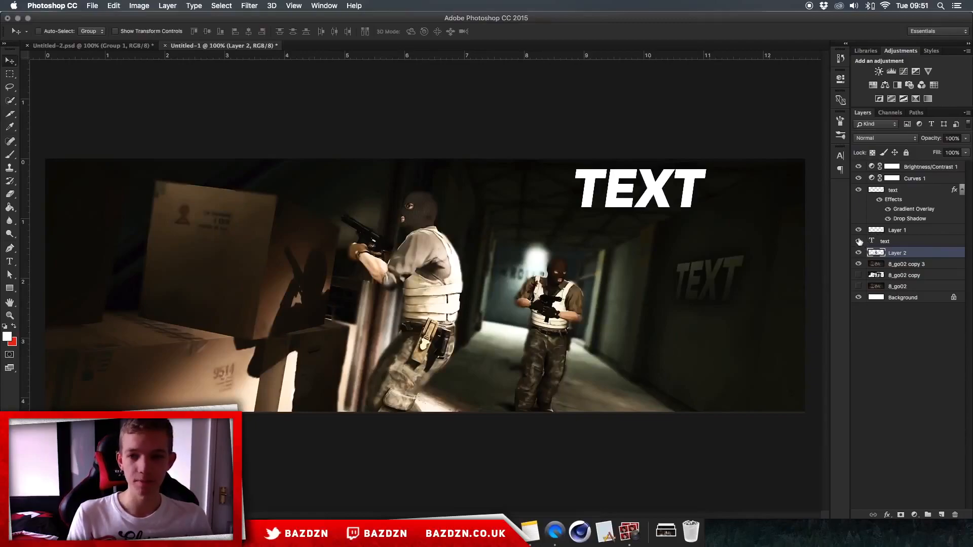
pyautogui.click(900, 242)
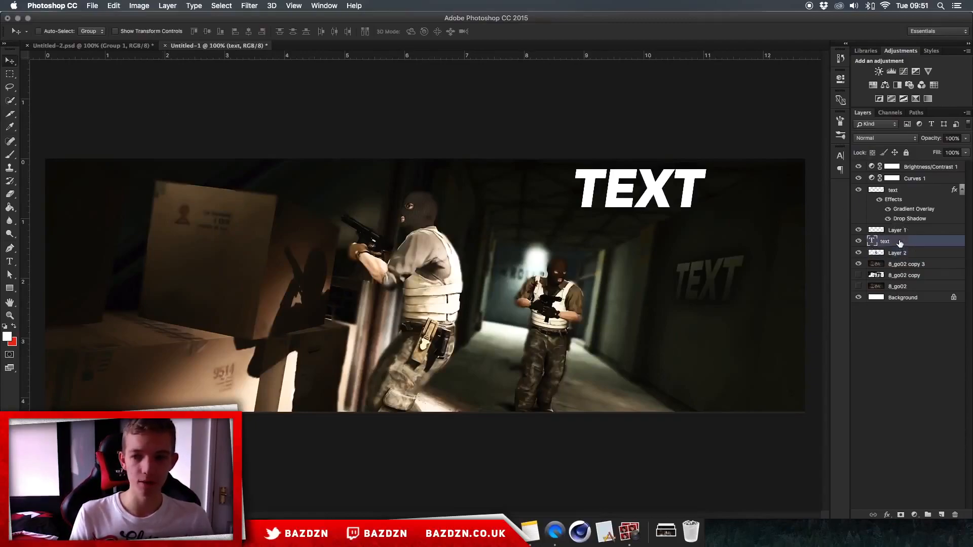
pyautogui.moveTo(562, 182); pyautogui.dragTo(446, 270)
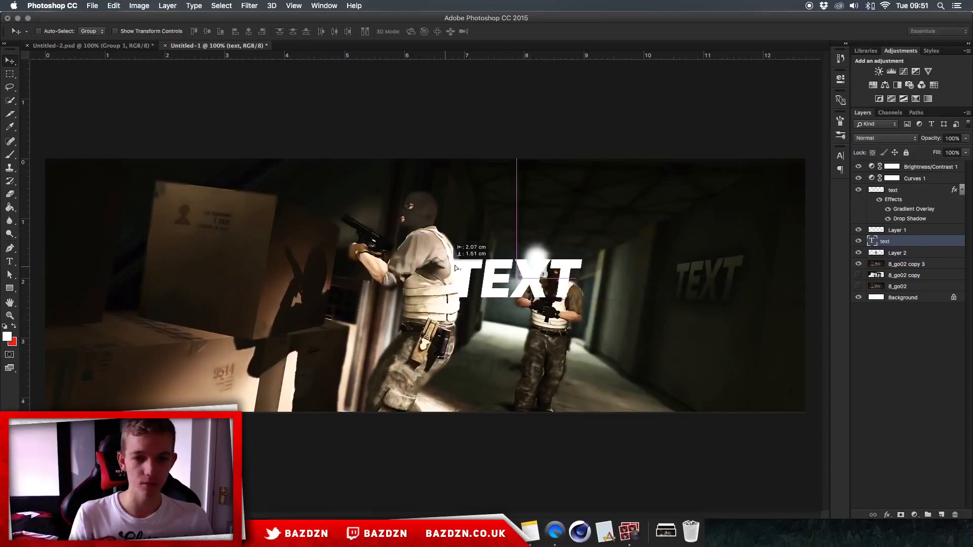
pyautogui.moveTo(907, 243); pyautogui.dragTo(896, 258)
pyautogui.moveTo(494, 294)
pyautogui.mouseDown()
pyautogui.moveTo(490, 282)
pyautogui.moveTo(494, 291)
pyautogui.mouseUp()
# Step: Change the colour of the text between the soldiers to grey #919191
pyautogui.press('t')
pyautogui.click(506, 281)
pyautogui.press('super+a')
pyautogui.click(360, 31)
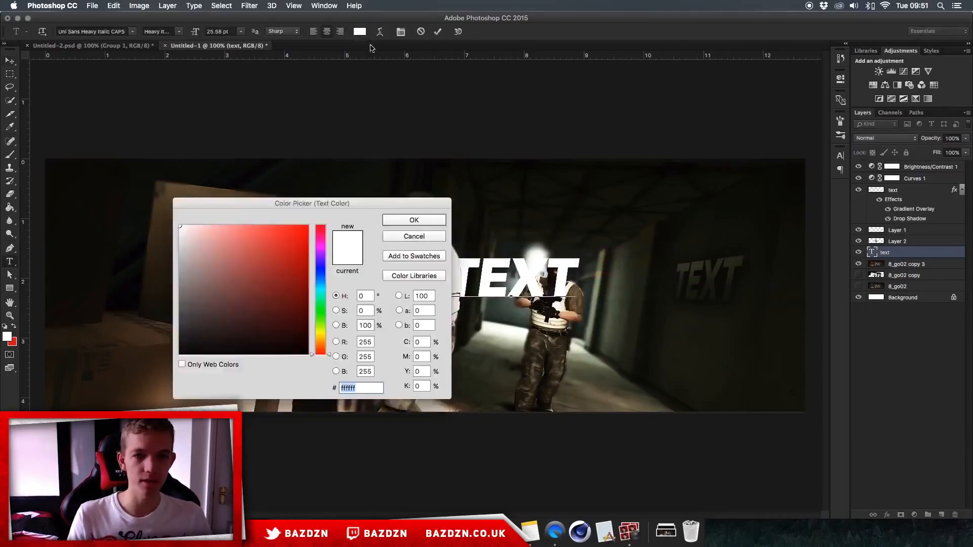
pyautogui.moveTo(236, 311); pyautogui.dragTo(195, 335)
pyautogui.moveTo(177, 286); pyautogui.dragTo(173, 282)
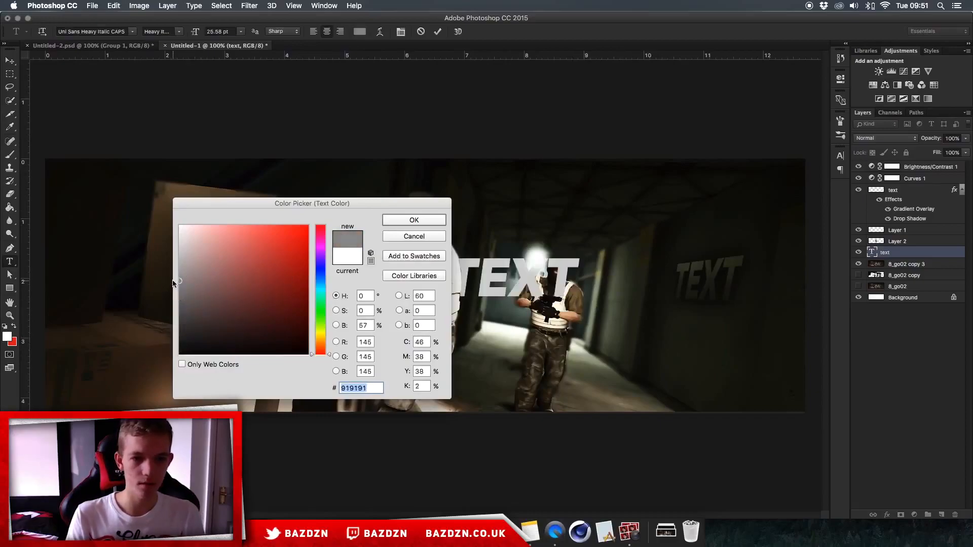
pyautogui.press('Return')
pyautogui.click(438, 31)
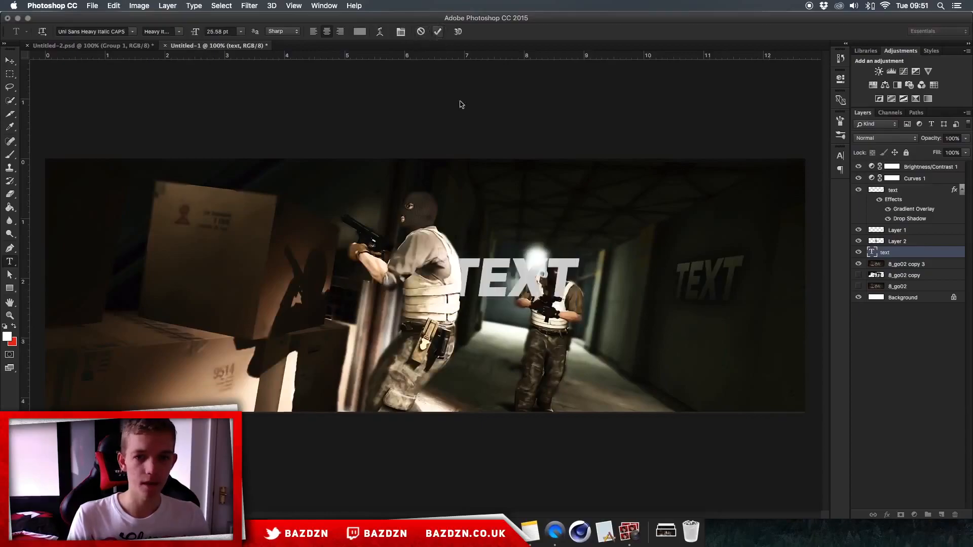
# Step: Nudge the grey text slightly upward, keeping its first letter partly tucked behind the near soldier's back
pyautogui.press('v')
pyautogui.moveTo(511, 283)
pyautogui.mouseDown()
pyautogui.moveTo(503, 291)
pyautogui.moveTo(508, 279)
pyautogui.mouseUp()
pyautogui.moveTo(468, 282); pyautogui.dragTo(474, 283)
pyautogui.press('super+plus')
pyautogui.press('super+minus')
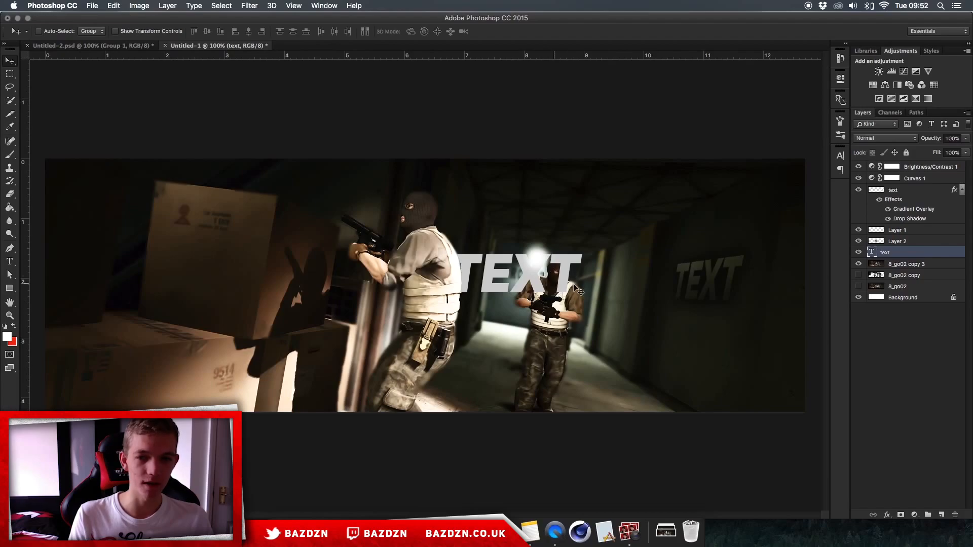
# Step: Add a new layer above the grey text and paint a soft black shadow with an 80 px brush where its first letter meets the soldier
pyautogui.press('super+plus')
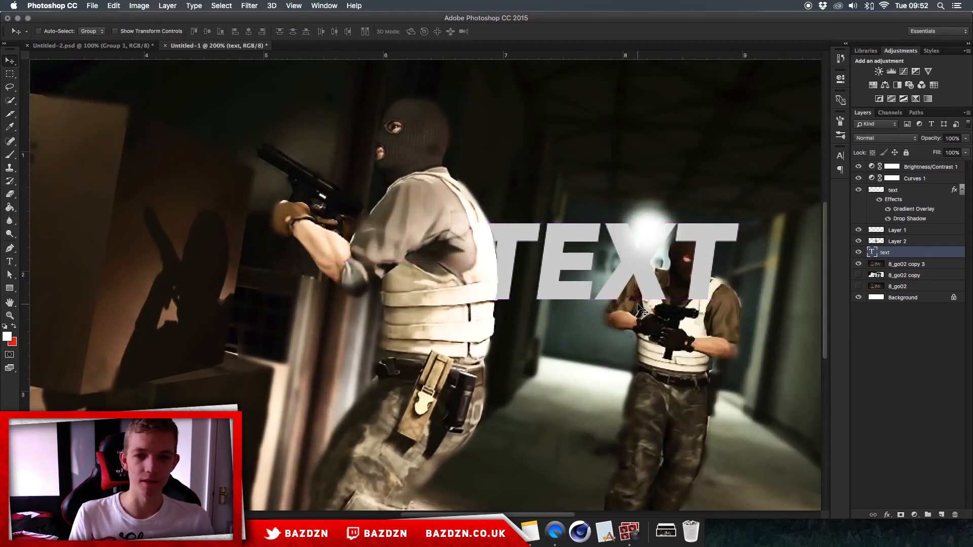
pyautogui.scroll(3, 637, 305)
pyautogui.hscroll(5, 637, 305)
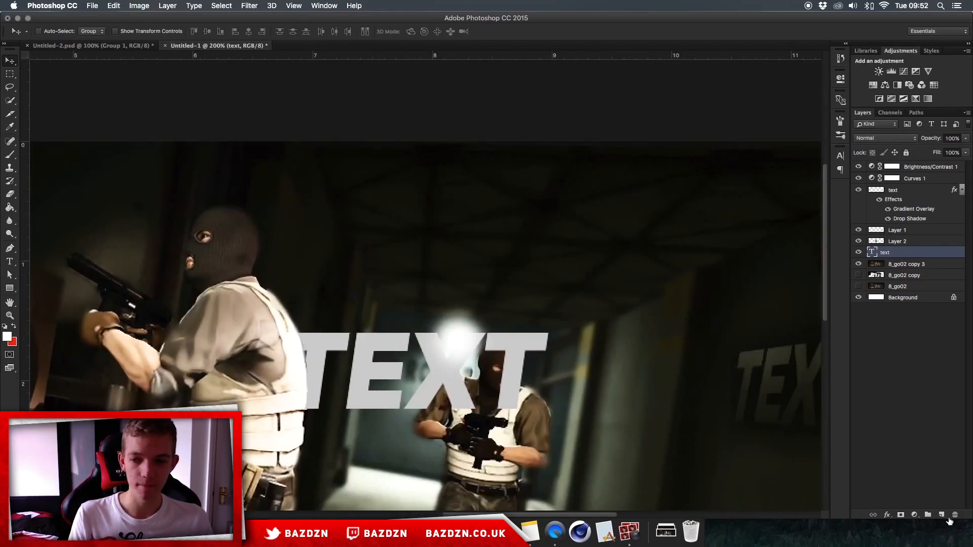
pyautogui.click(941, 516)
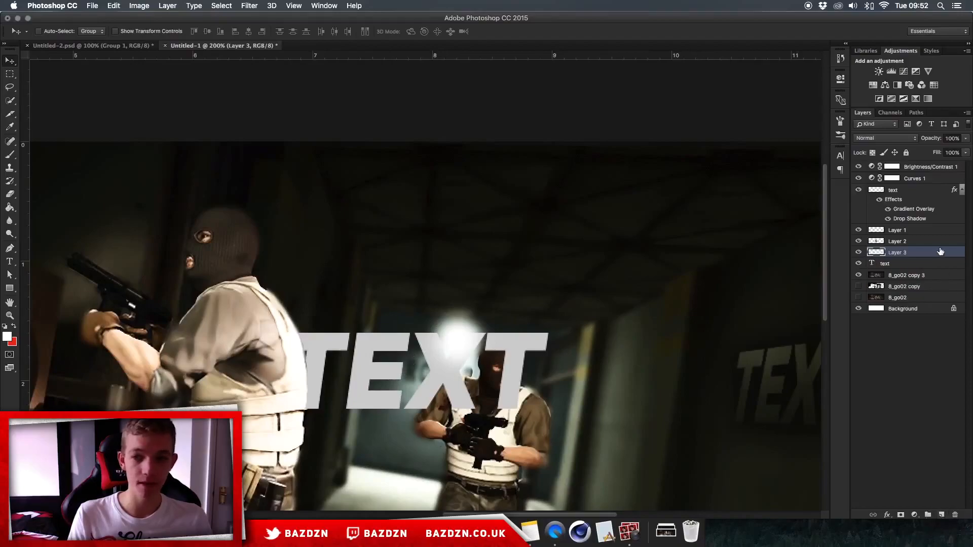
pyautogui.click(10, 155)
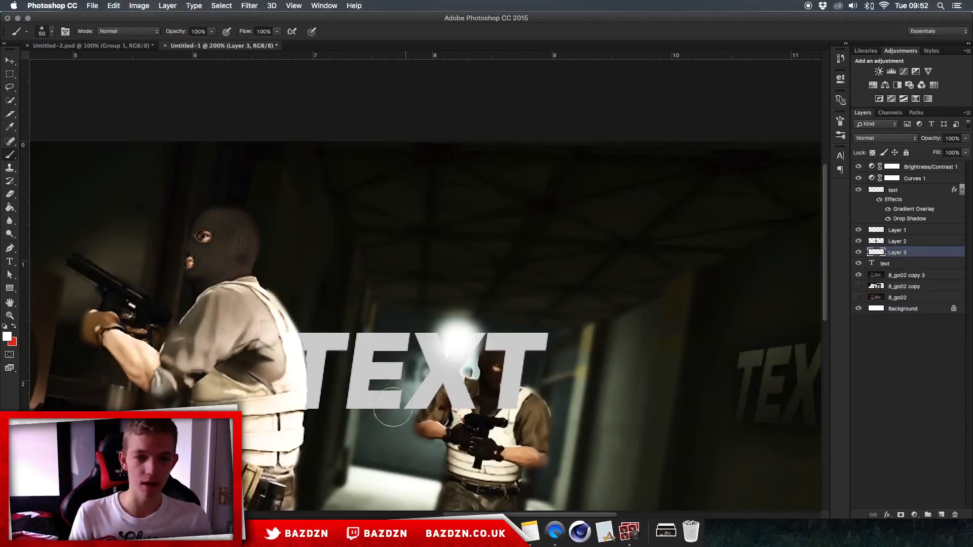
pyautogui.click(8, 337)
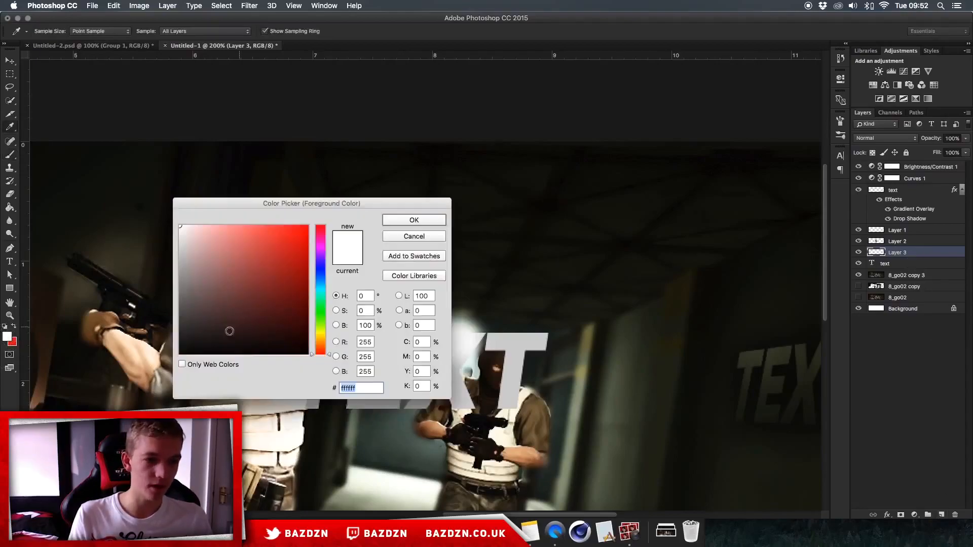
pyautogui.click(140, 355)
pyautogui.press('Return')
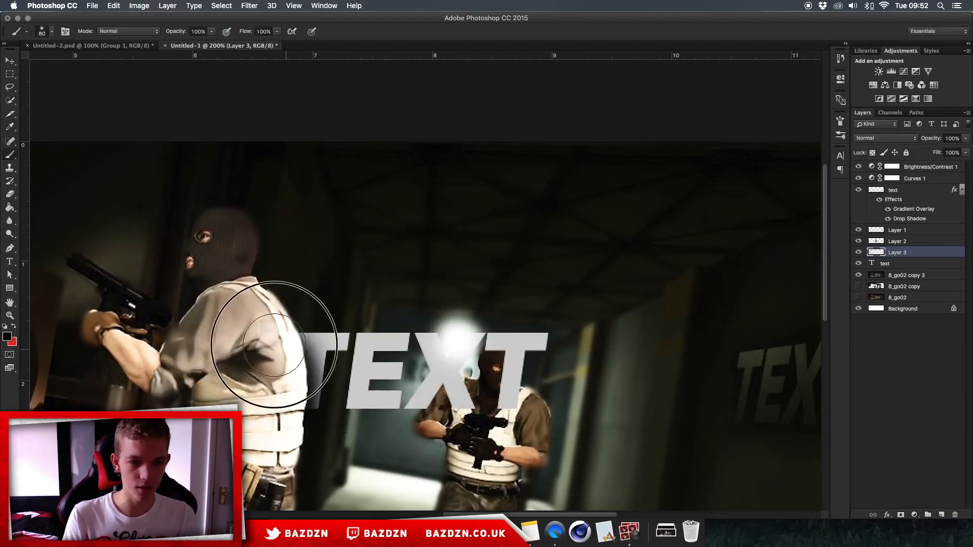
pyautogui.press('super+minus')
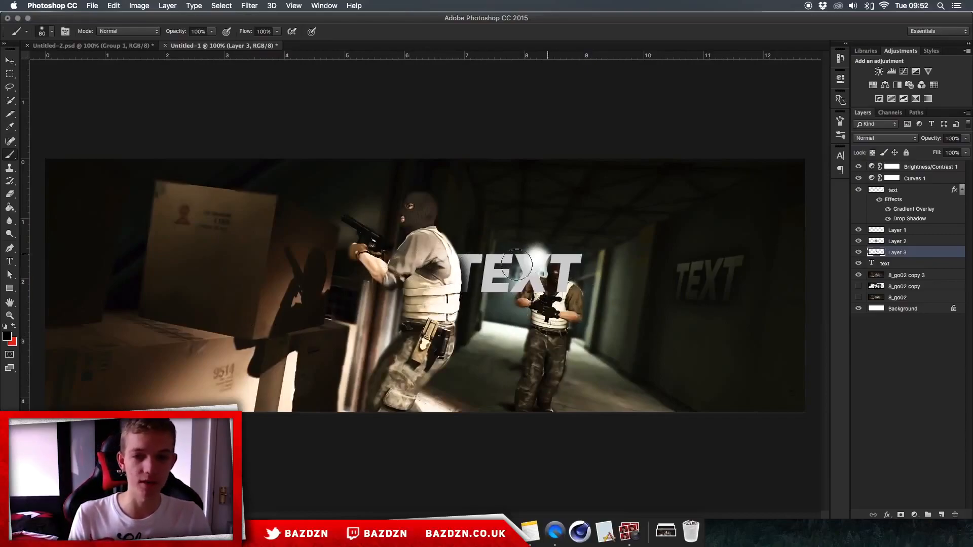
# Step: Copy the layer style of the warped wall text
pyautogui.click(913, 196)
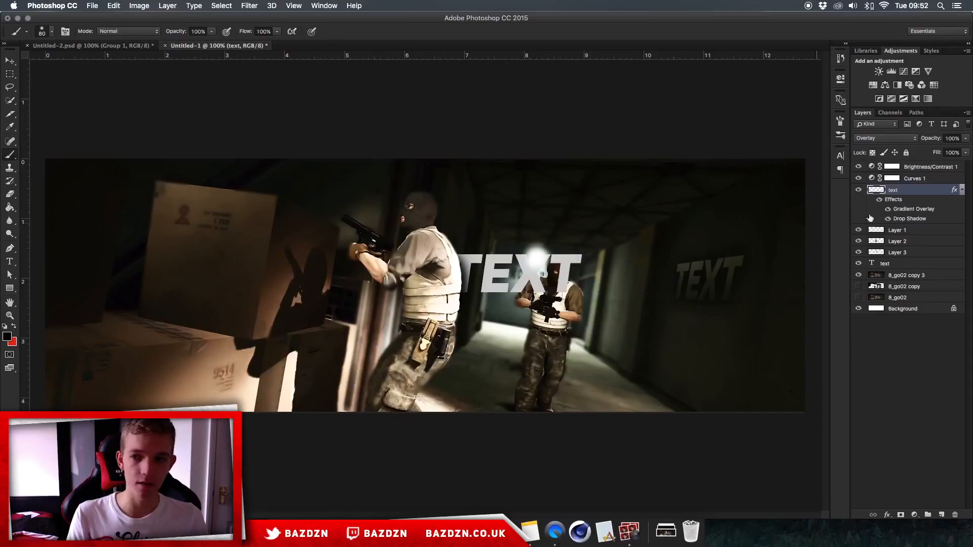
pyautogui.rightClick(911, 190)
pyautogui.click(941, 194)
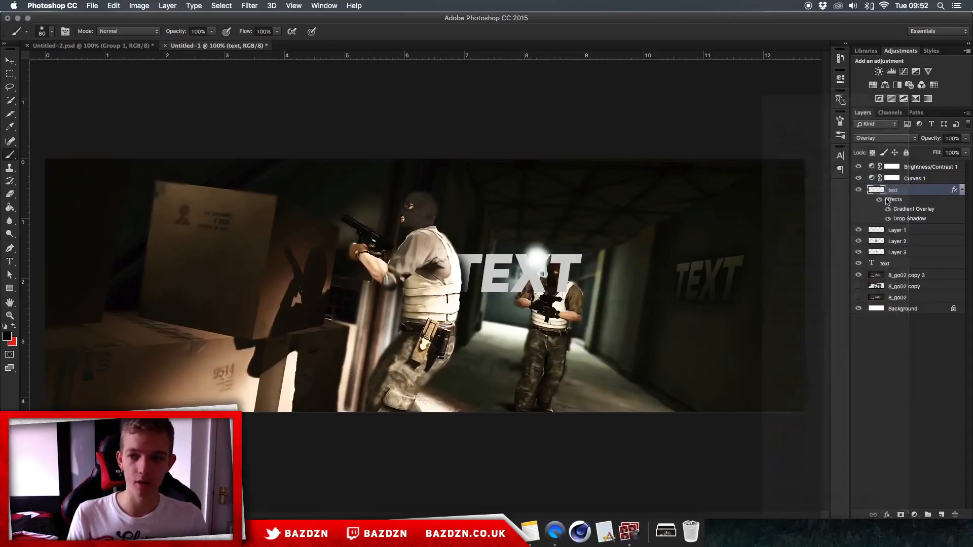
pyautogui.click(858, 190)
pyautogui.click(858, 190)
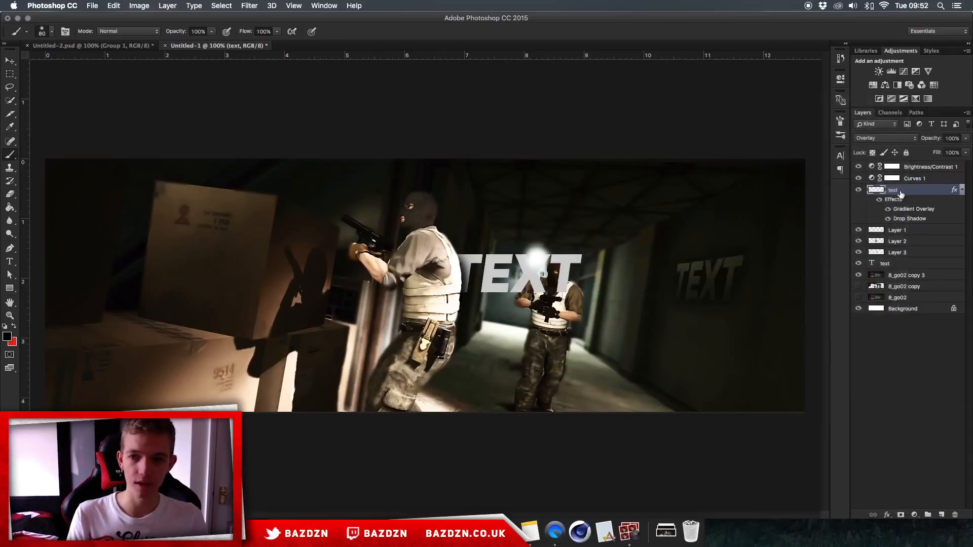
pyautogui.rightClick(921, 196)
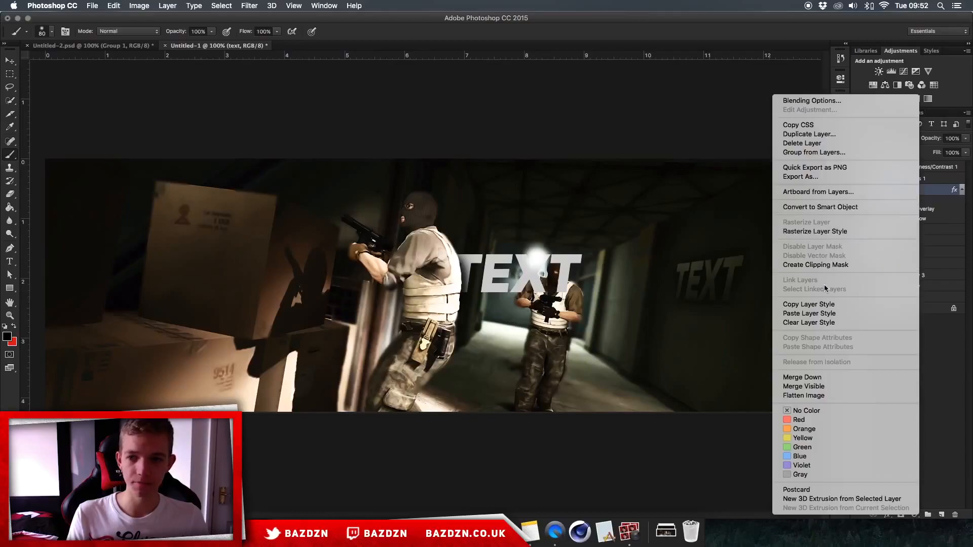
pyautogui.click(811, 305)
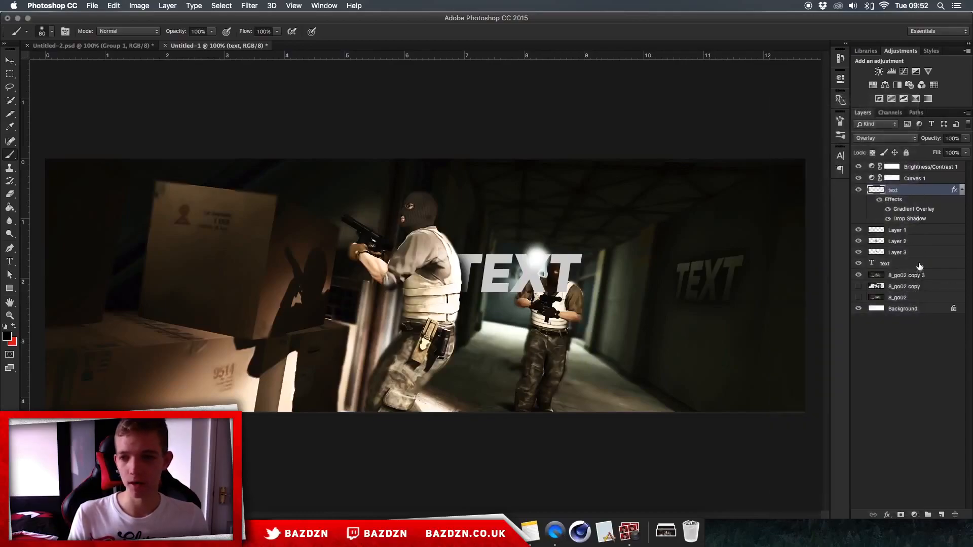
# Step: Paste the copied layer style onto the text between the soldiers and set its blend mode to Normal
pyautogui.click(897, 265)
pyautogui.rightClick(900, 263)
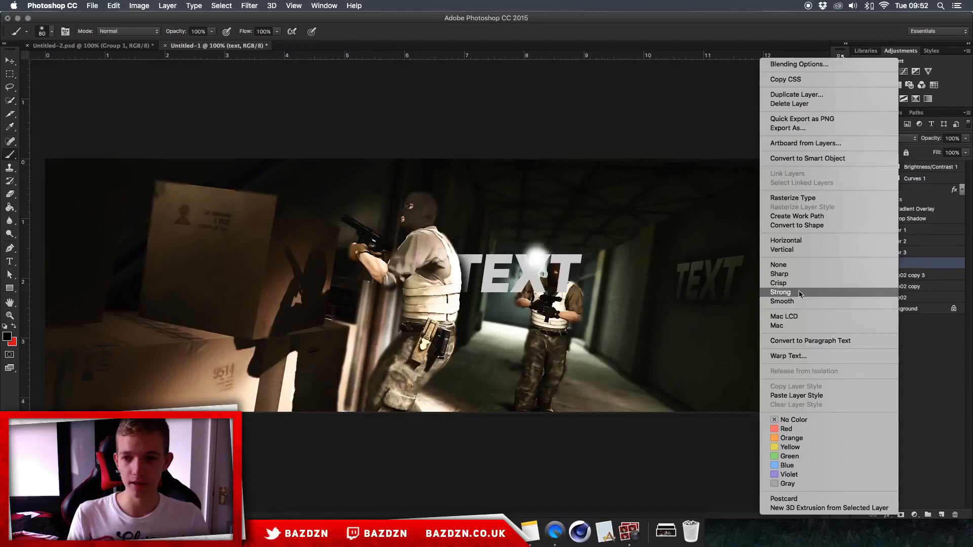
pyautogui.click(811, 395)
pyautogui.press('v')
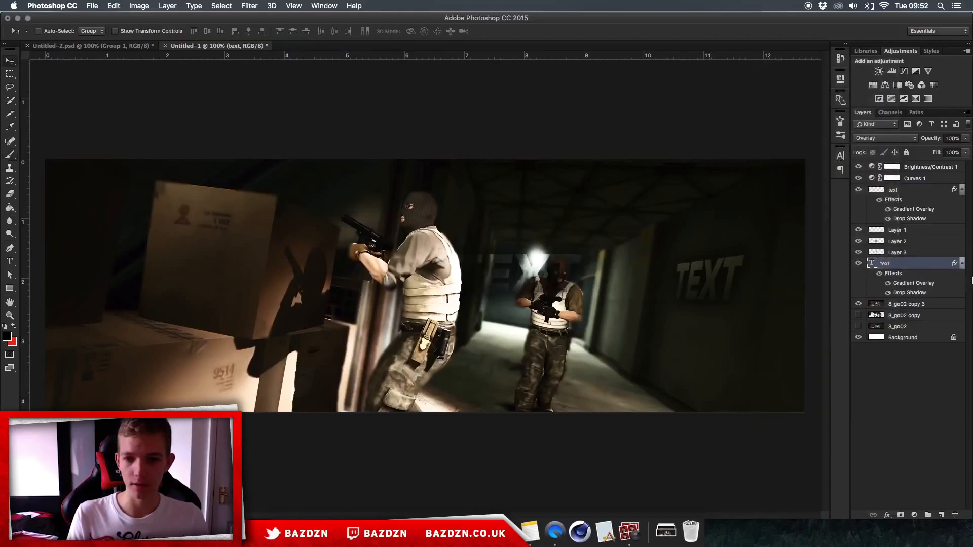
pyautogui.click(886, 138)
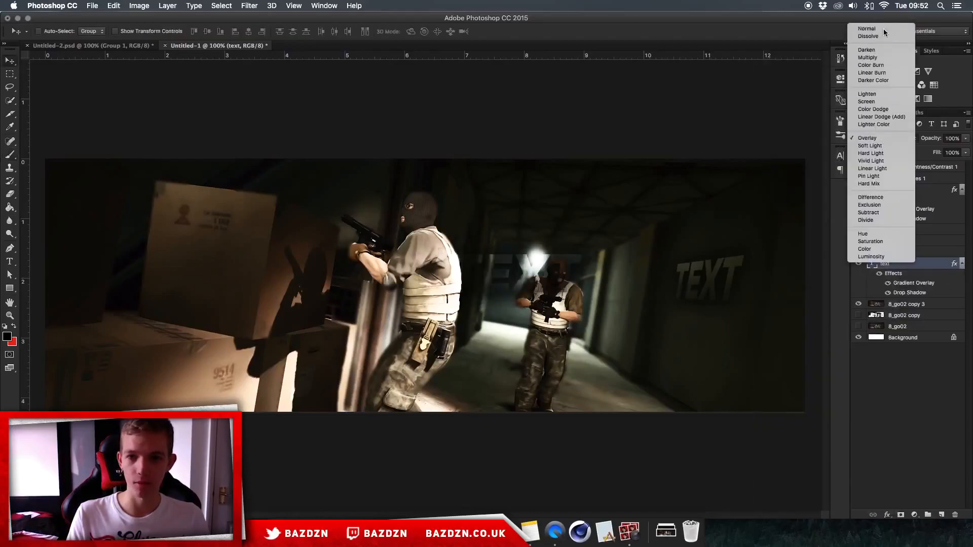
pyautogui.click(884, 30)
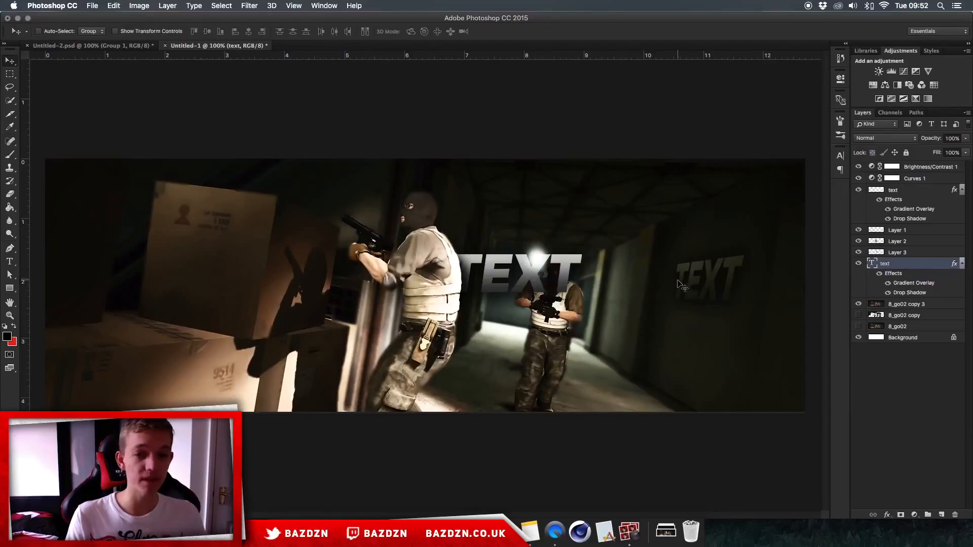